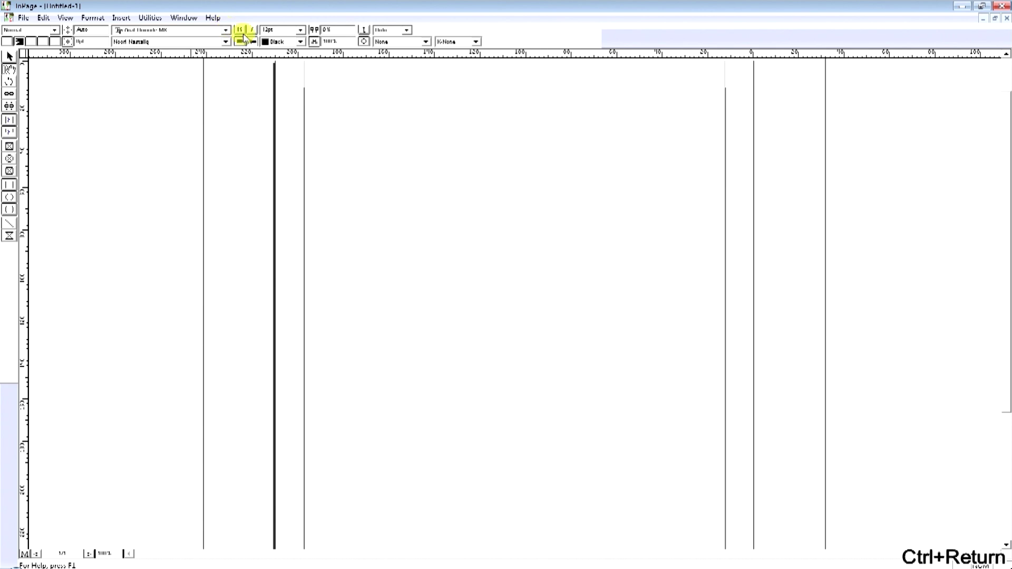
Begin setting the text size to 72pt from the size list.
{"action": "left_click", "coordinate": [300, 30]}
Try setting the text to 72pt Faiz Nastaliq.
{"action": "left_click", "coordinate": [279, 92]}
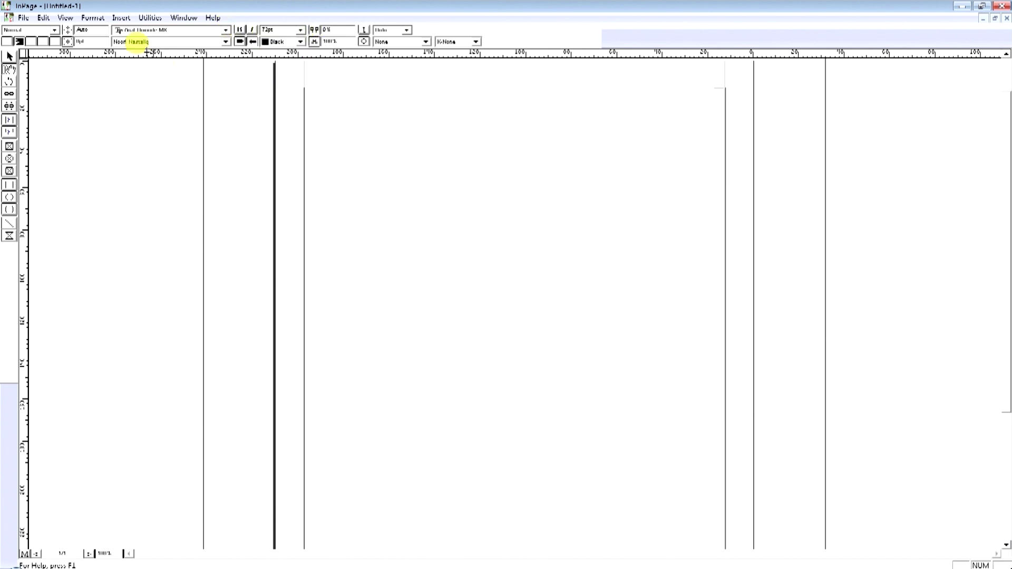
{"action": "left_click", "coordinate": [140, 41]}
{"action": "left_click", "coordinate": [143, 59]}
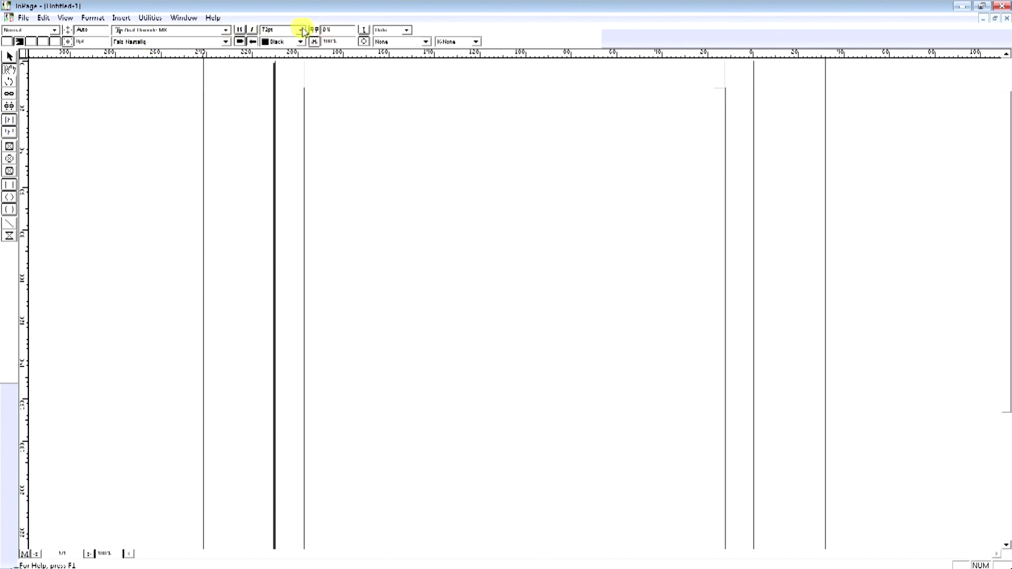
Type the Urdu stall name at the page's top right and select the whole line.
{"action": "left_click", "coordinate": [435, 127]}
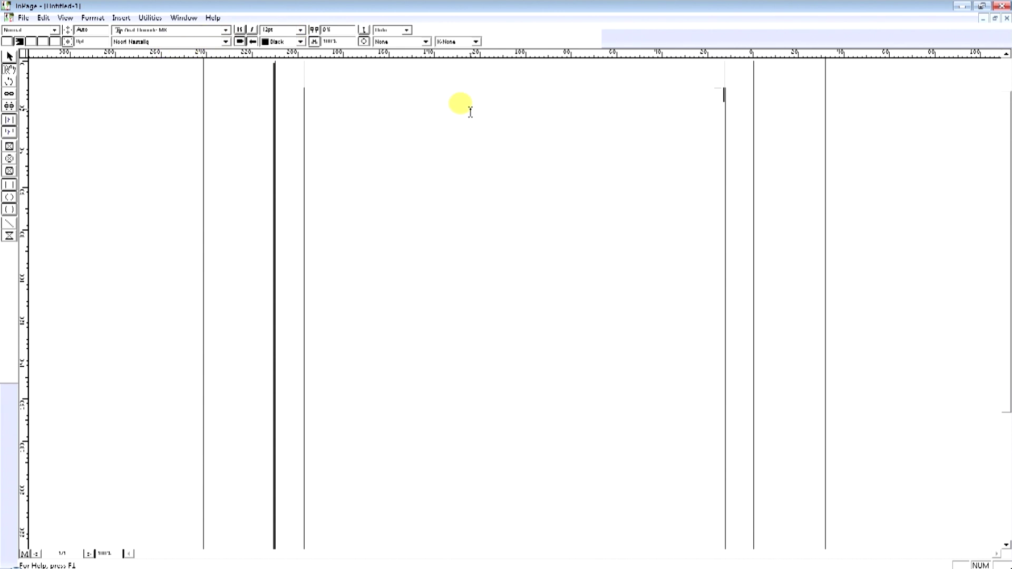
{"action": "type", "text": "ل"}
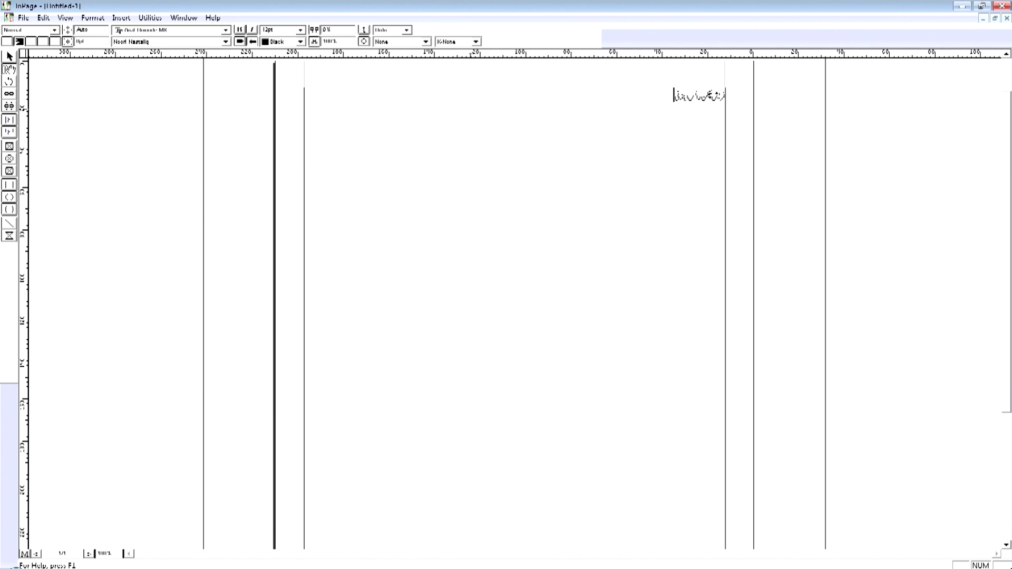
{"action": "key", "text": "ctrl+a"}
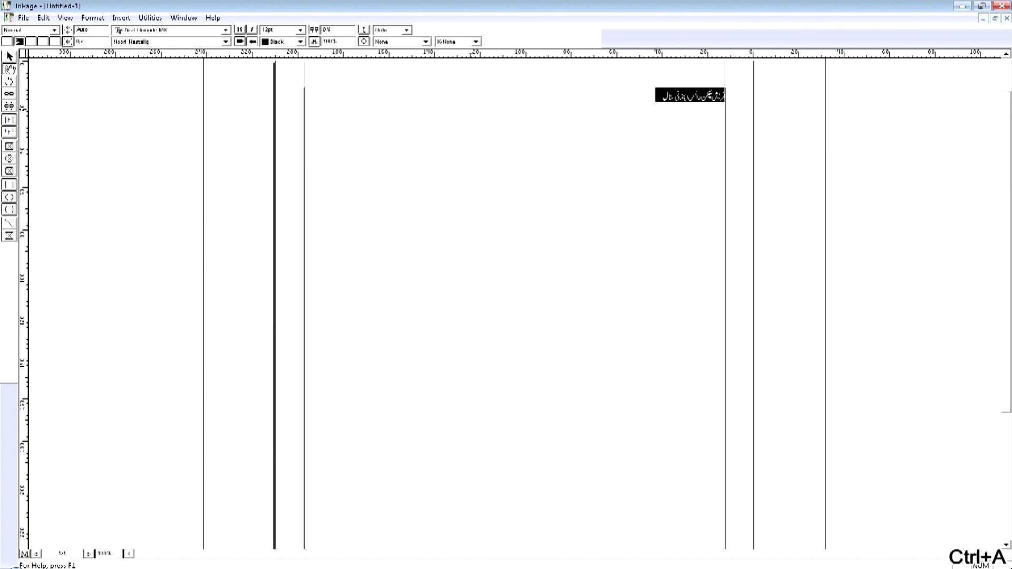
Make the selected heading 72pt Faiz Nastaliq.
{"action": "left_click", "coordinate": [300, 30]}
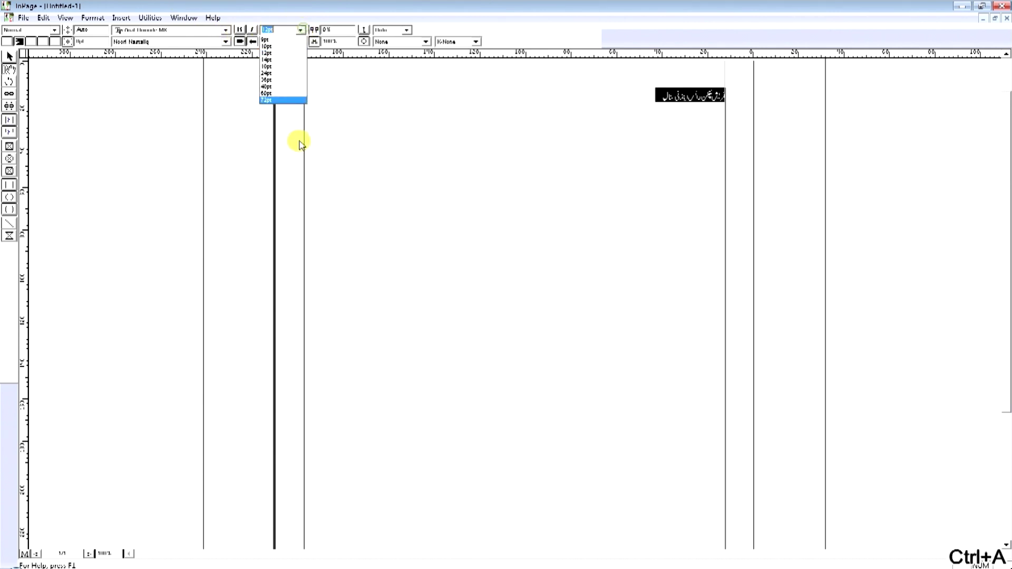
{"action": "left_click", "coordinate": [285, 100]}
{"action": "left_click", "coordinate": [130, 42]}
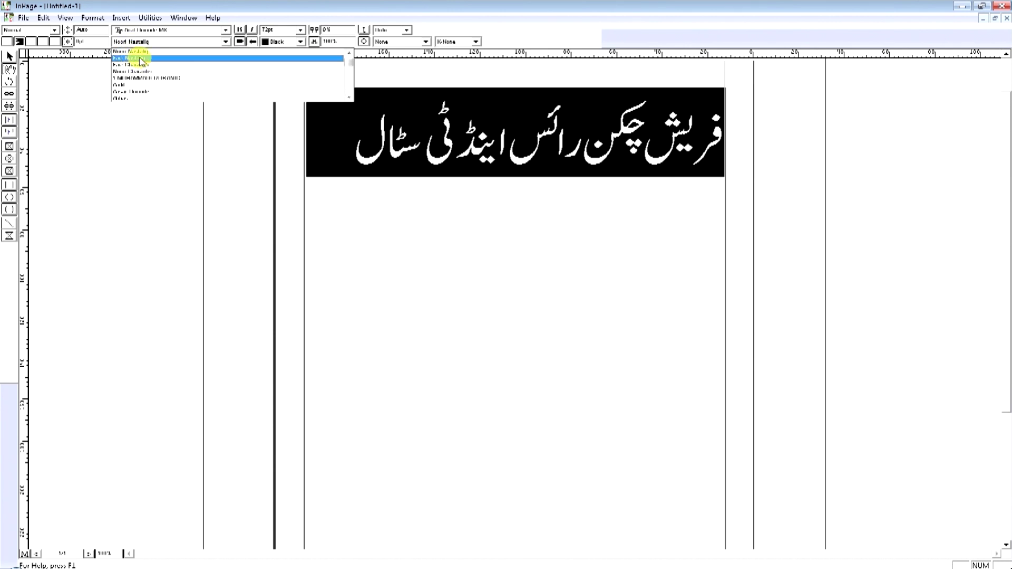
{"action": "left_click", "coordinate": [138, 59]}
{"action": "left_click", "coordinate": [299, 129]}
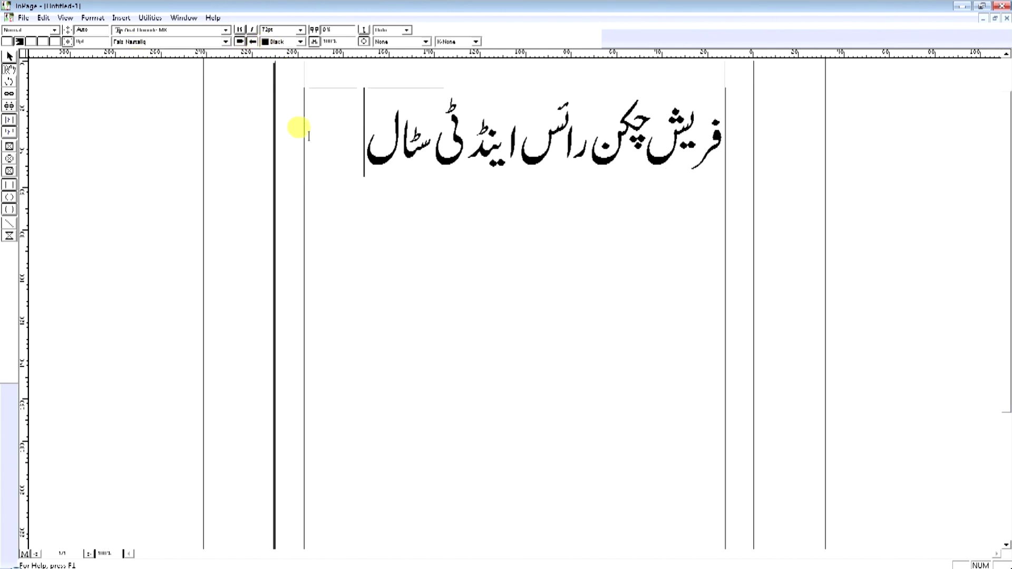
Add a second line beneath the heading with the person's name, fixing a typo.
{"action": "key", "text": "Return"}
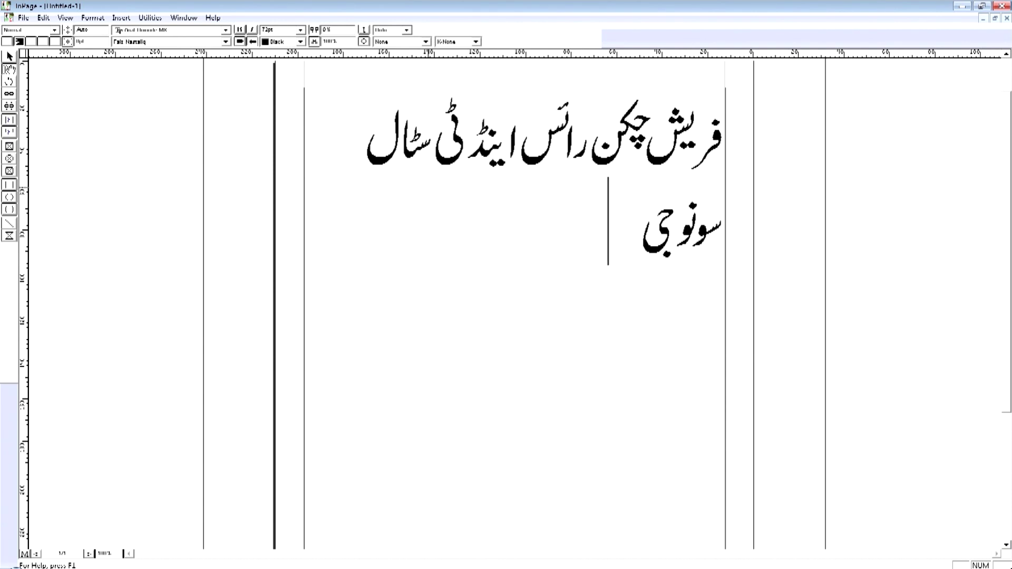
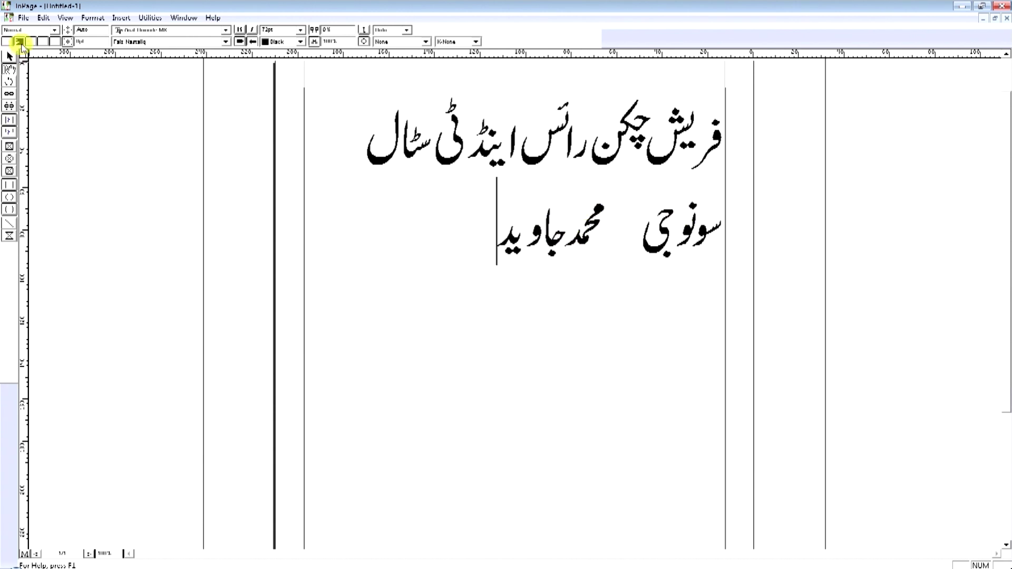
{"action": "left_click", "coordinate": [24, 19]}
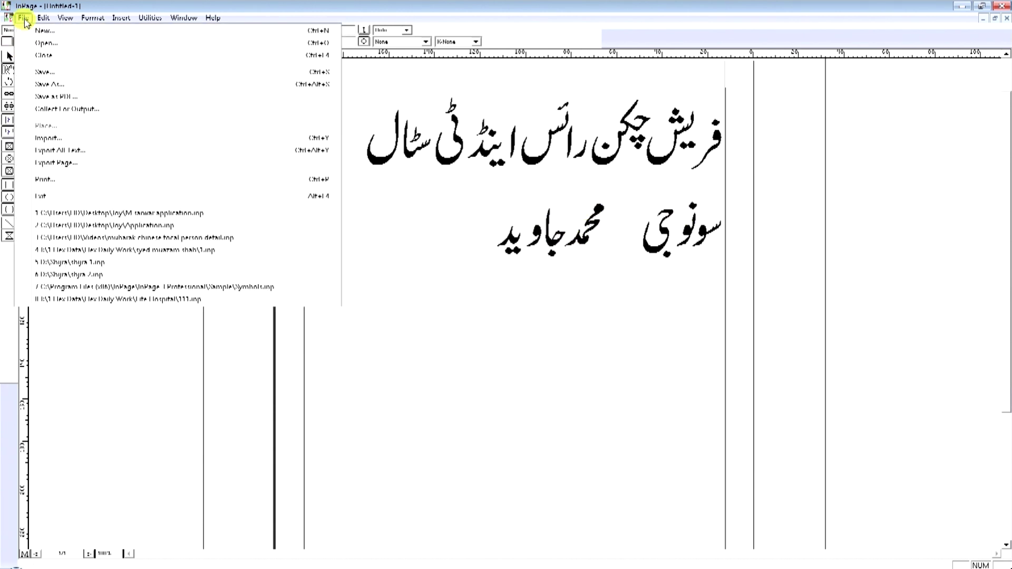
Start exporting the page and choose Fresh Chicken Rice as the destination folder.
{"action": "left_click", "coordinate": [55, 163]}
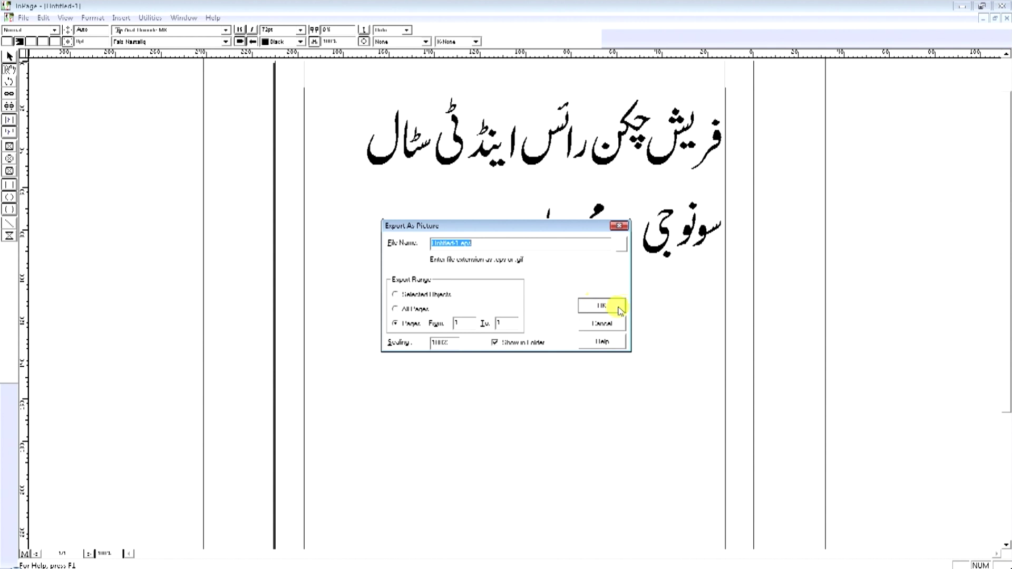
{"action": "left_click", "coordinate": [622, 248]}
{"action": "left_click", "coordinate": [454, 335]}
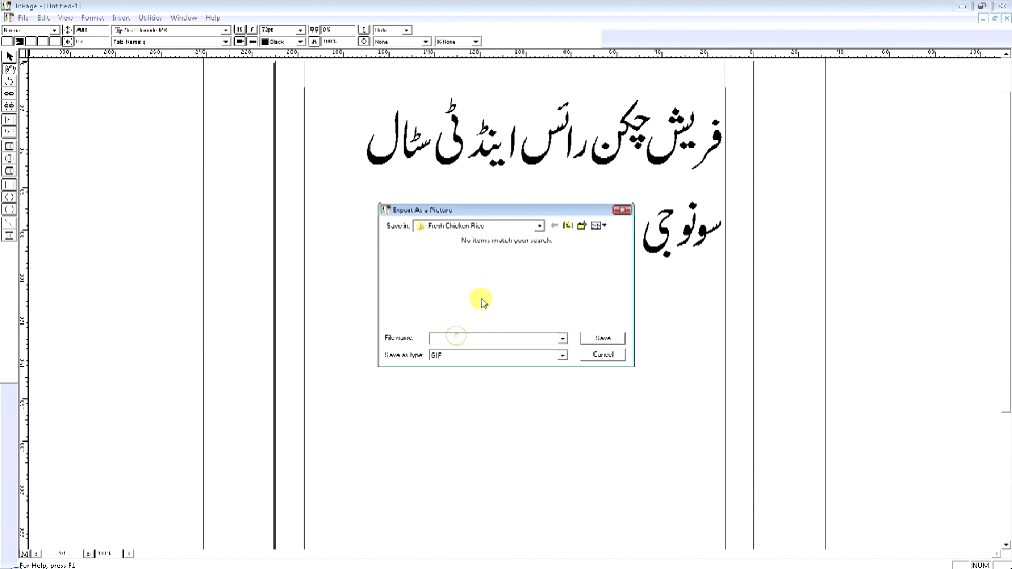
{"action": "left_click", "coordinate": [439, 227]}
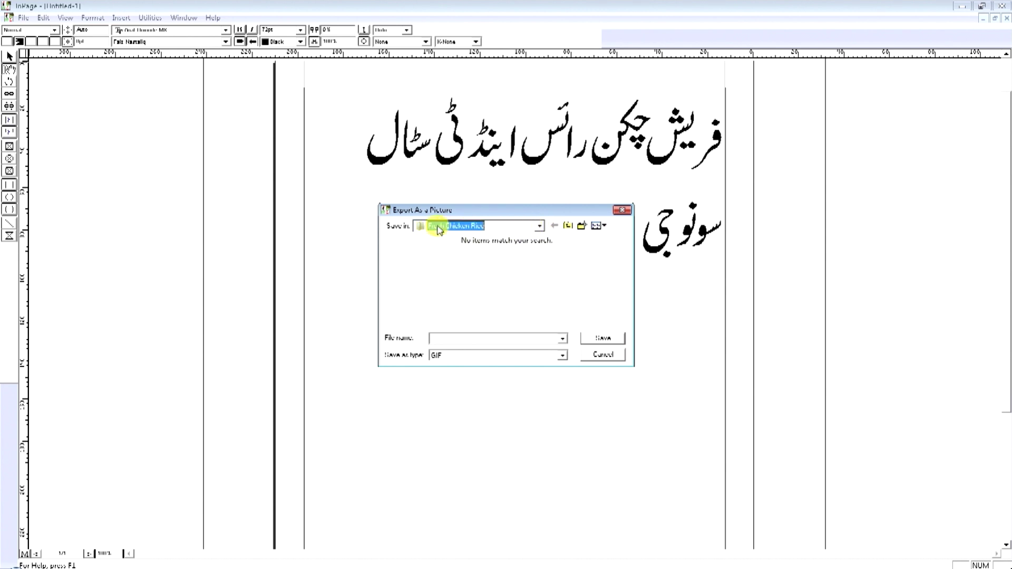
{"action": "left_click", "coordinate": [438, 230]}
{"action": "left_click", "coordinate": [480, 233]}
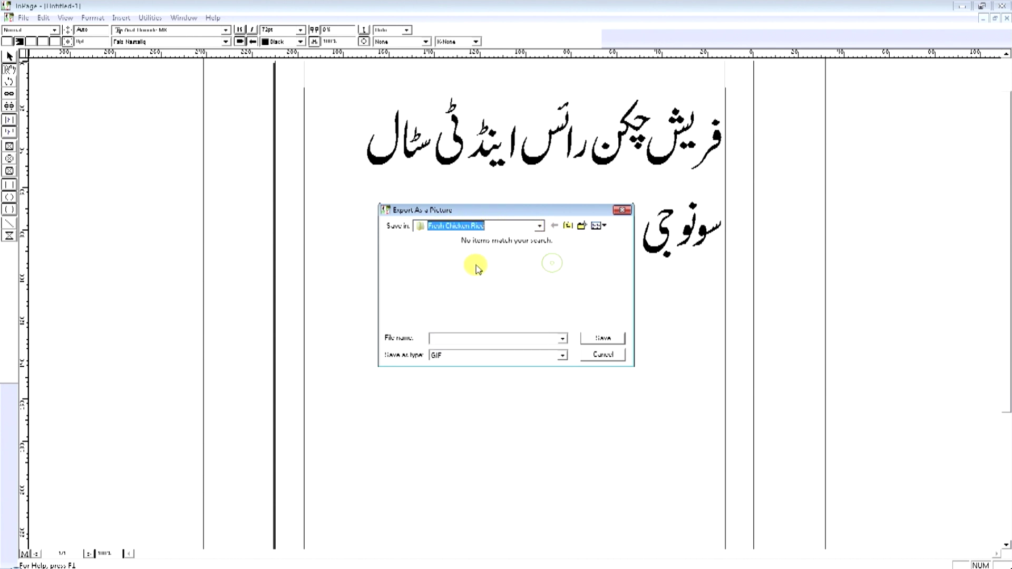
Save the export as EPS over the existing Urdu Writing.eps, confirming the replacement.
{"action": "left_click", "coordinate": [442, 339]}
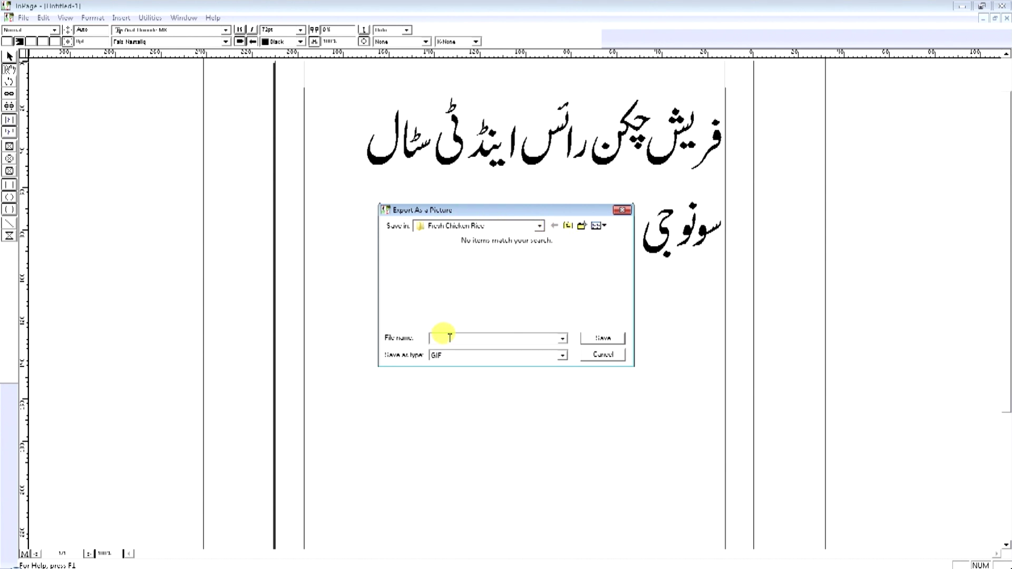
{"action": "type", "text": "1"}
{"action": "key", "text": "Tab"}
{"action": "left_click", "coordinate": [452, 355]}
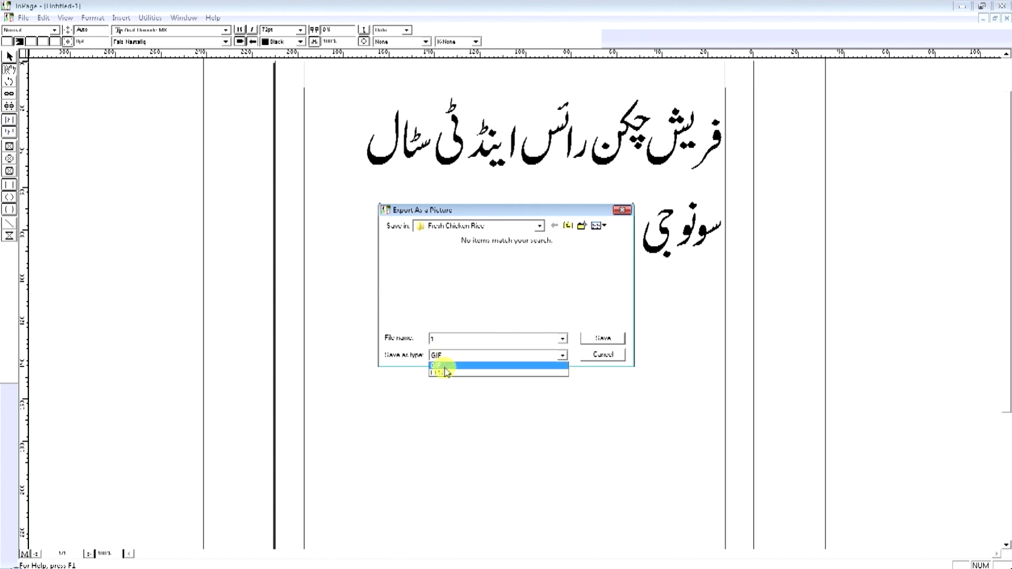
{"action": "left_click", "coordinate": [446, 372]}
{"action": "left_click", "coordinate": [435, 264]}
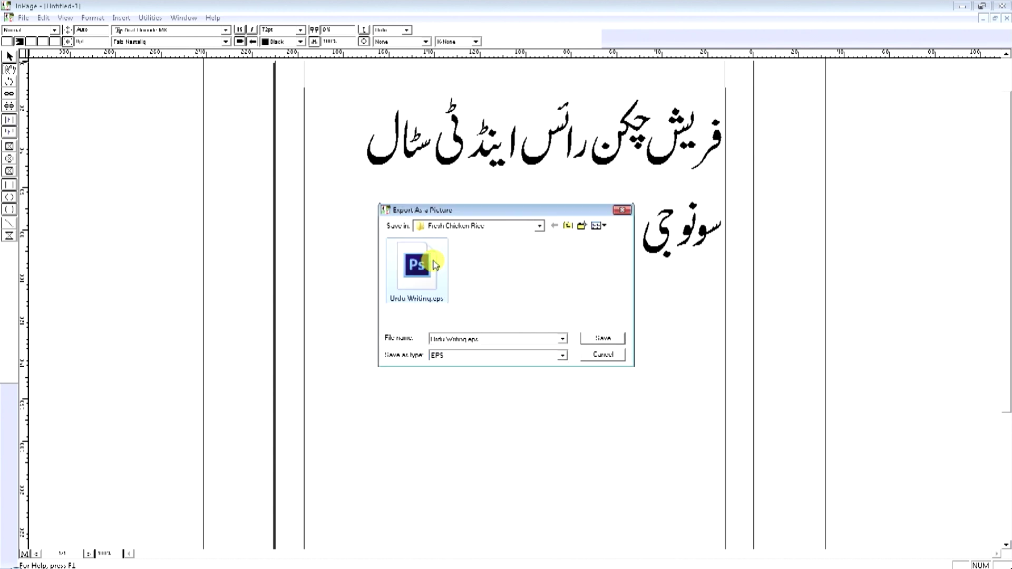
{"action": "left_click", "coordinate": [602, 339]}
{"action": "left_click", "coordinate": [549, 293]}
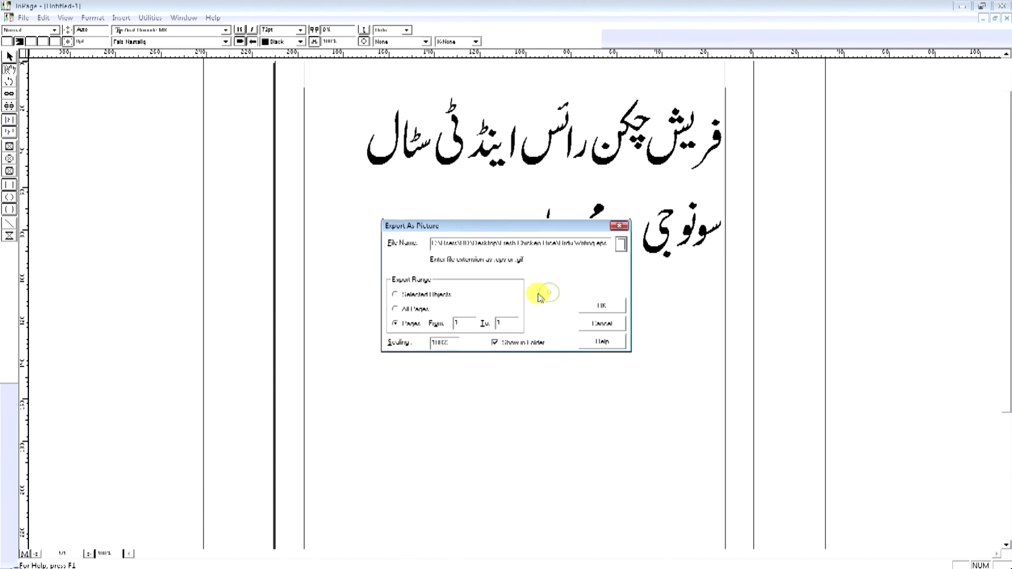
{"action": "left_click", "coordinate": [593, 307]}
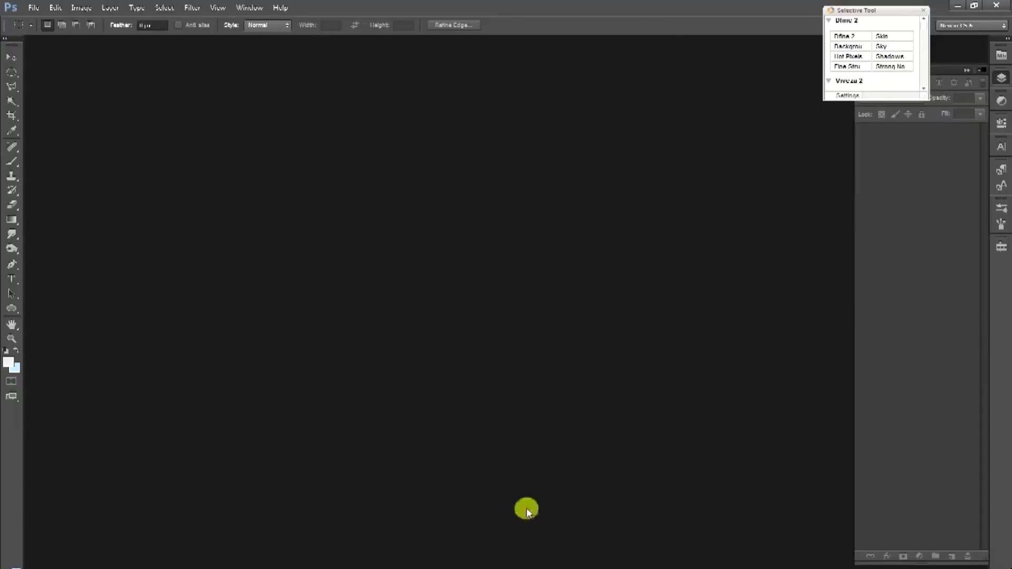
Close the Selective Tool panel and open Urdu Writing.eps in Photoshop, rasterized at an adjusted resolution.
{"action": "left_click", "coordinate": [925, 14]}
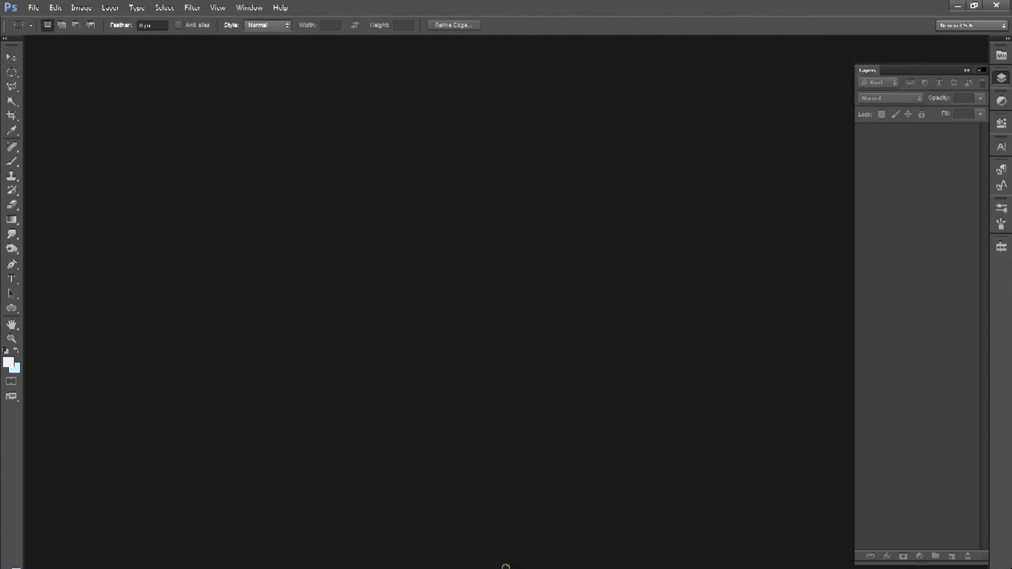
{"action": "left_click", "coordinate": [506, 567]}
{"action": "left_click_drag", "start_coordinate": [570, 140], "coordinate": [524, 332]}
{"action": "left_click_drag", "start_coordinate": [466, 269], "coordinate": [423, 269]}
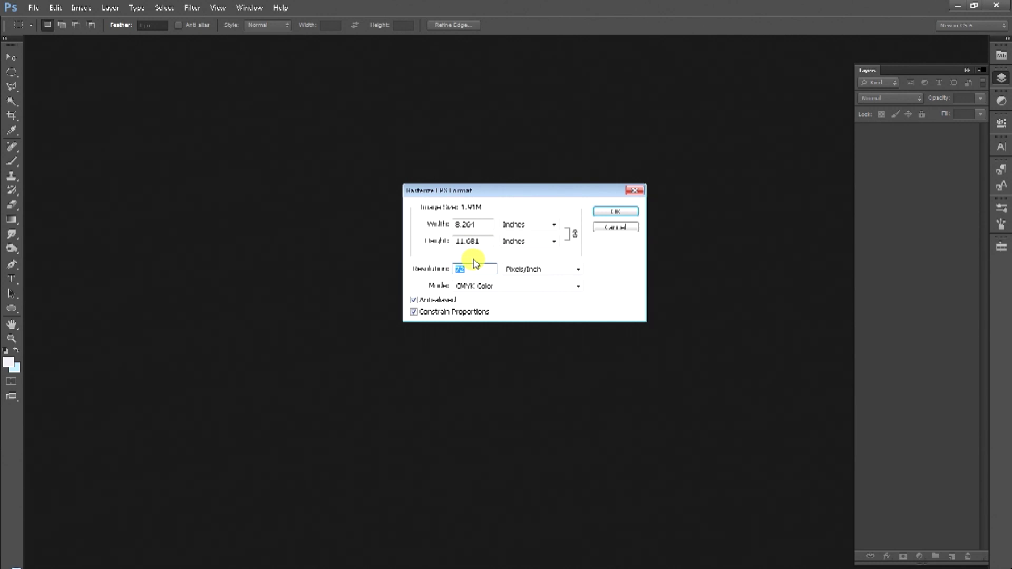
{"action": "type", "text": "800"}
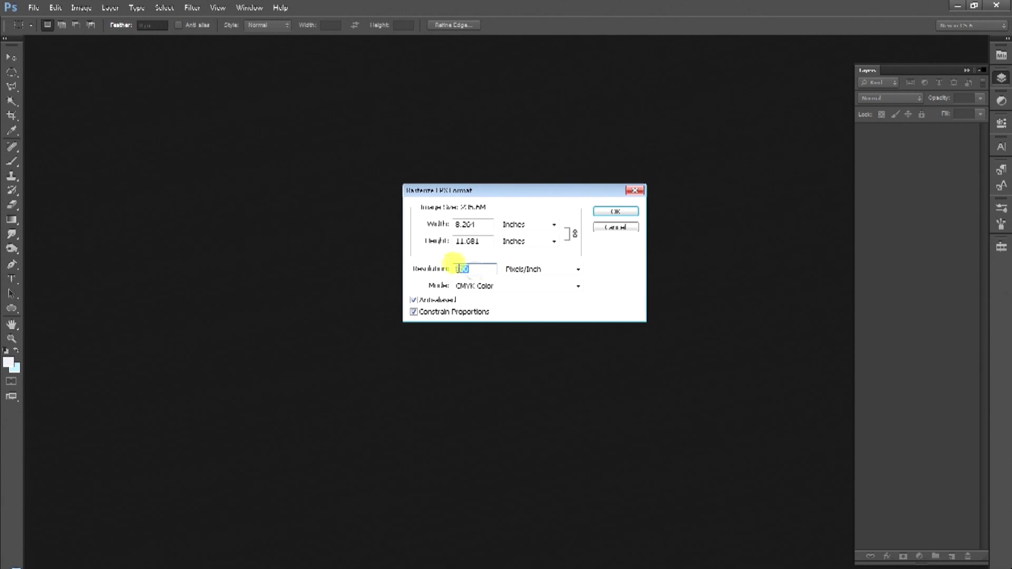
{"action": "left_click", "coordinate": [611, 211]}
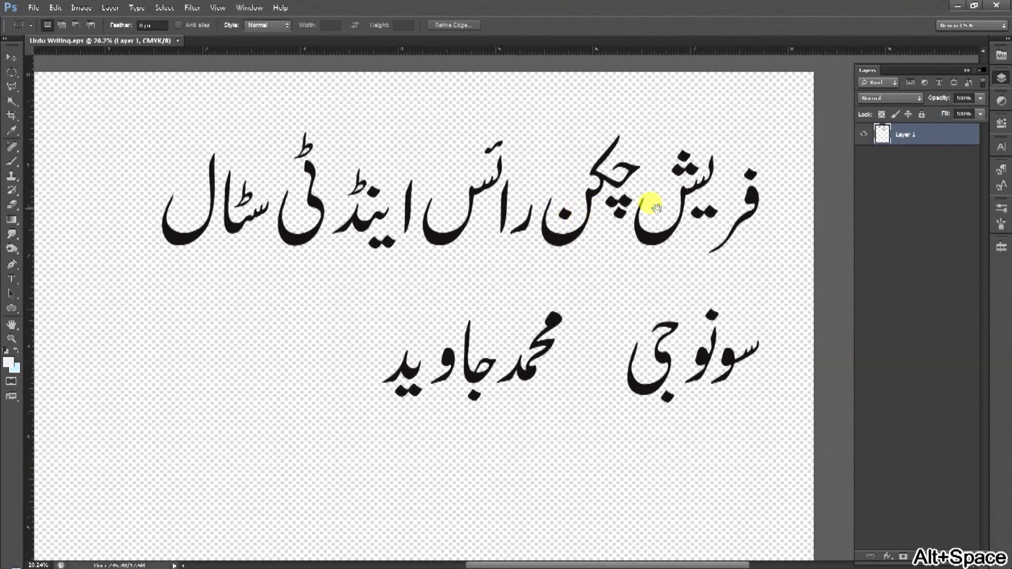
{"action": "left_click", "coordinate": [11, 56]}
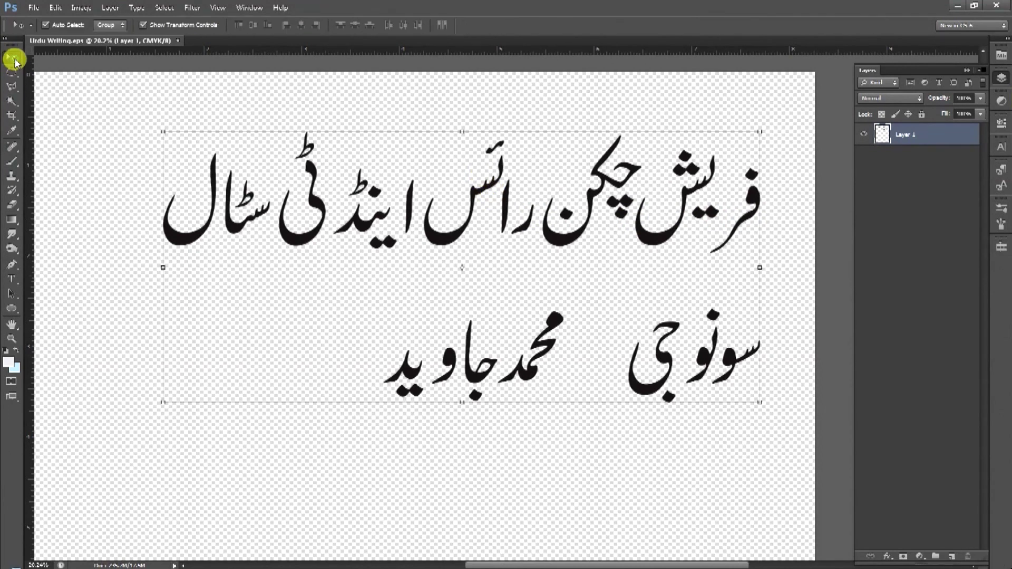
{"action": "left_click", "coordinate": [12, 72]}
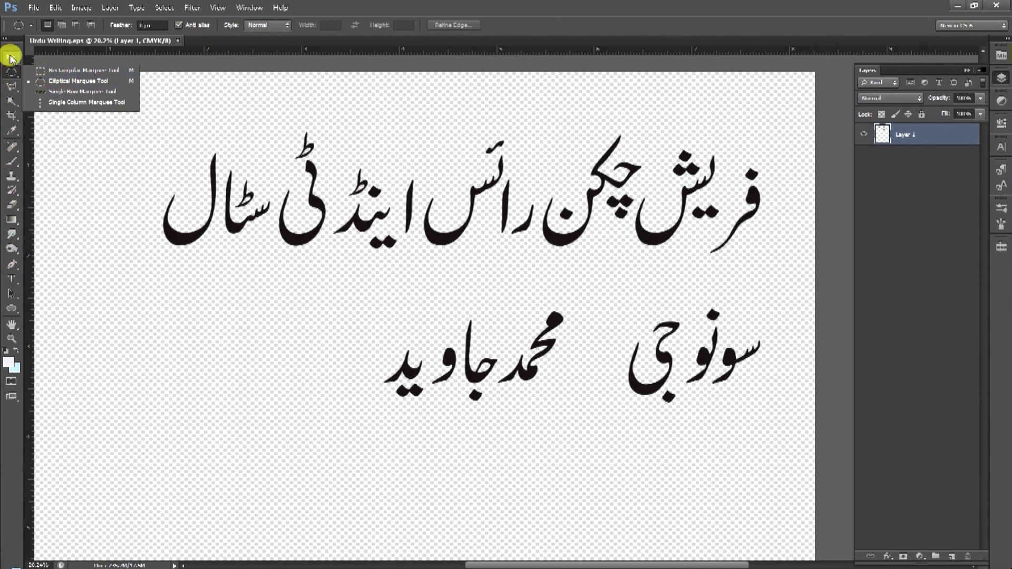
{"action": "left_click", "coordinate": [9, 57]}
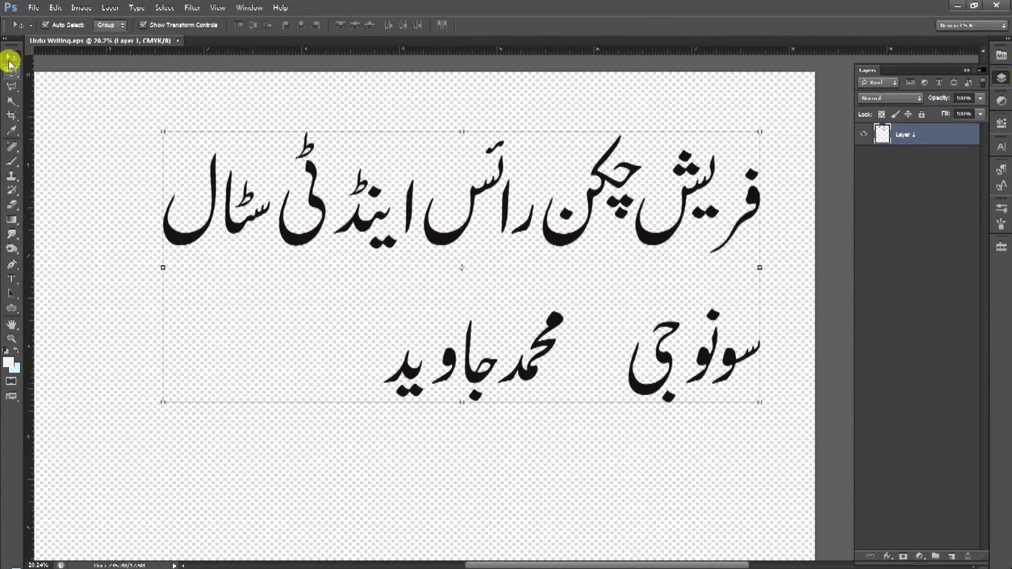
{"action": "left_click_drag", "start_coordinate": [299, 232], "coordinate": [274, 269]}
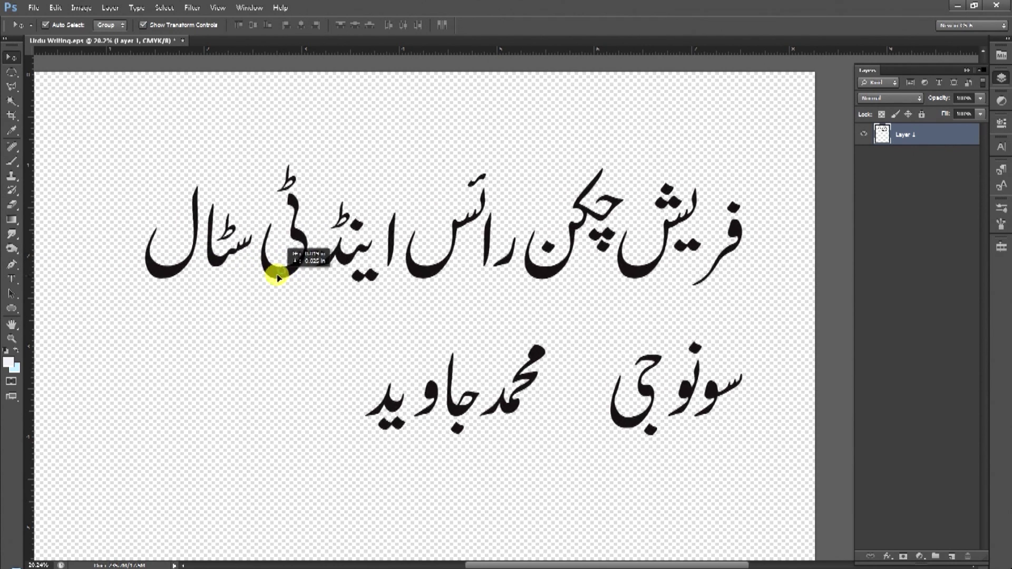
{"action": "left_click", "coordinate": [14, 73]}
{"action": "left_click", "coordinate": [14, 75]}
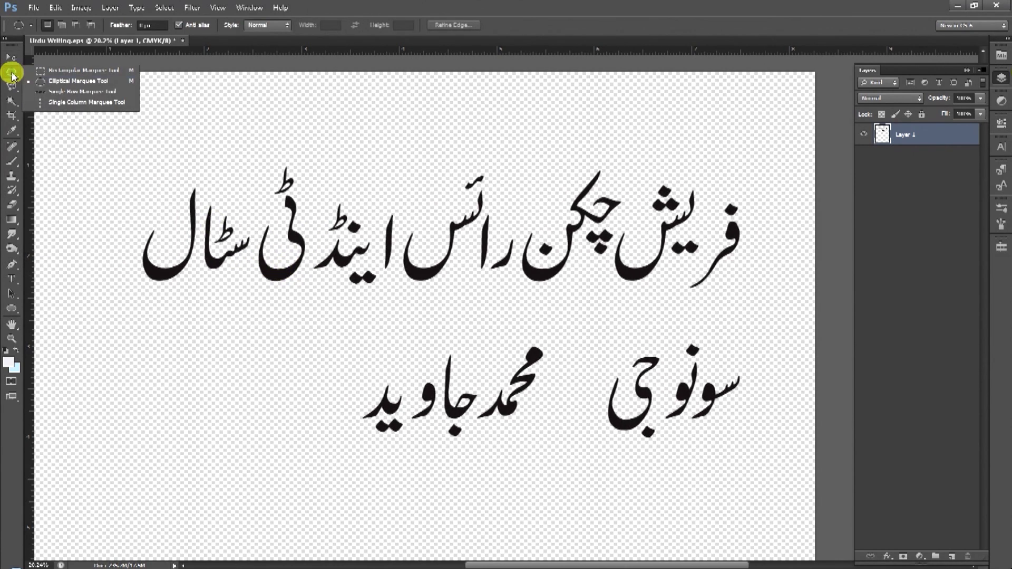
{"action": "left_click", "coordinate": [73, 71]}
{"action": "left_click_drag", "start_coordinate": [99, 139], "coordinate": [516, 300]}
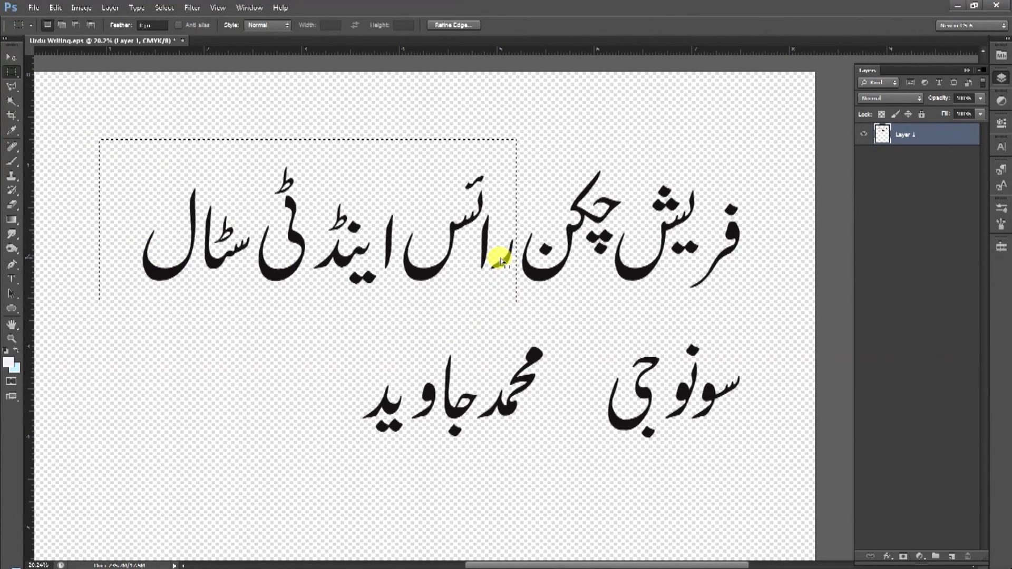
{"action": "left_click", "coordinate": [10, 59]}
{"action": "left_click_drag", "start_coordinate": [343, 260], "coordinate": [321, 293]}
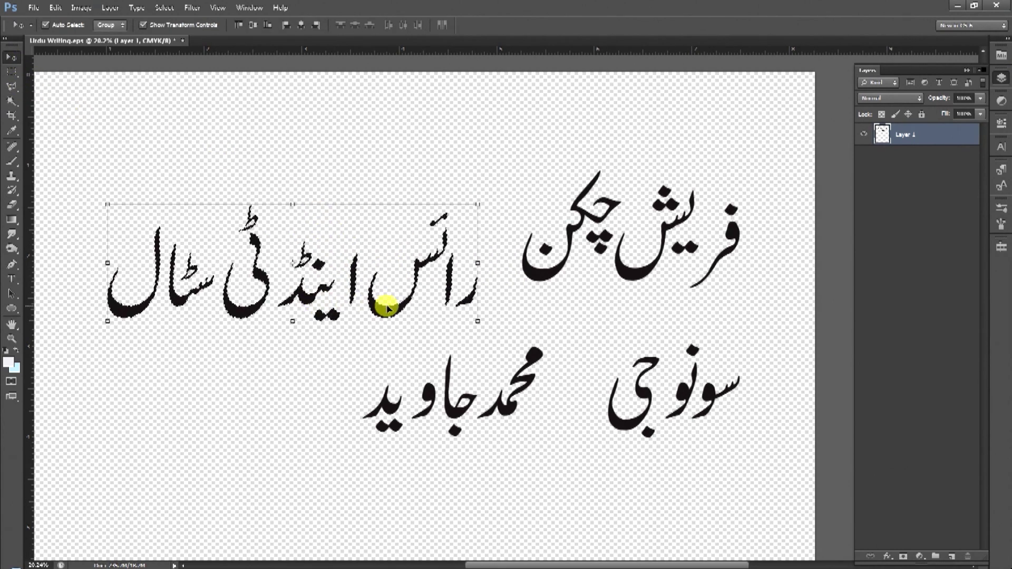
{"action": "left_click_drag", "start_coordinate": [388, 308], "coordinate": [390, 246]}
{"action": "key", "text": "ctrl+z"}
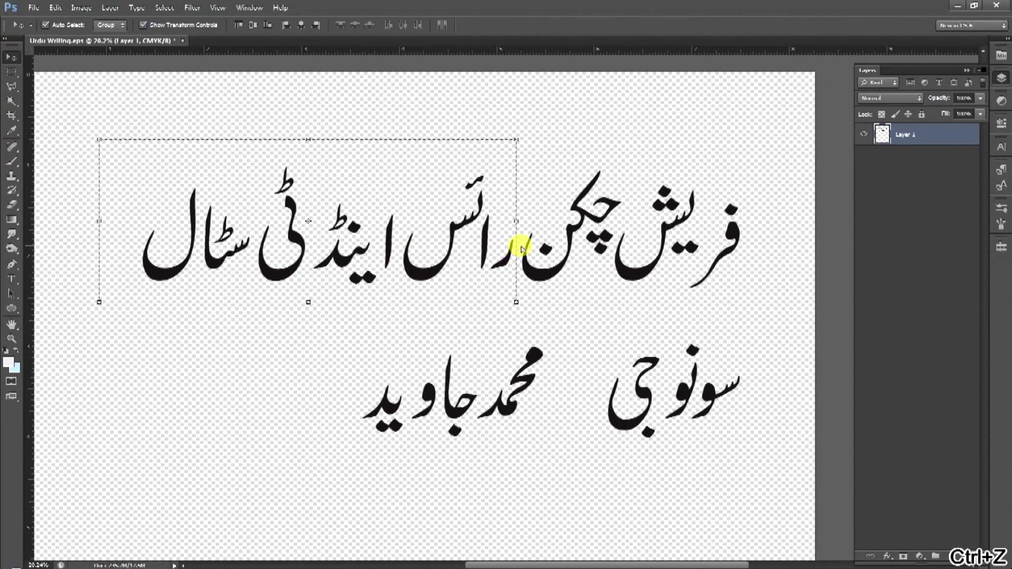
{"action": "key", "text": "ctrl+d"}
{"action": "mouse_move", "coordinate": [741, 226]}
{"action": "left_mouse_down"}
{"action": "mouse_move", "coordinate": [757, 226]}
{"action": "mouse_move", "coordinate": [745, 226]}
{"action": "left_mouse_up"}
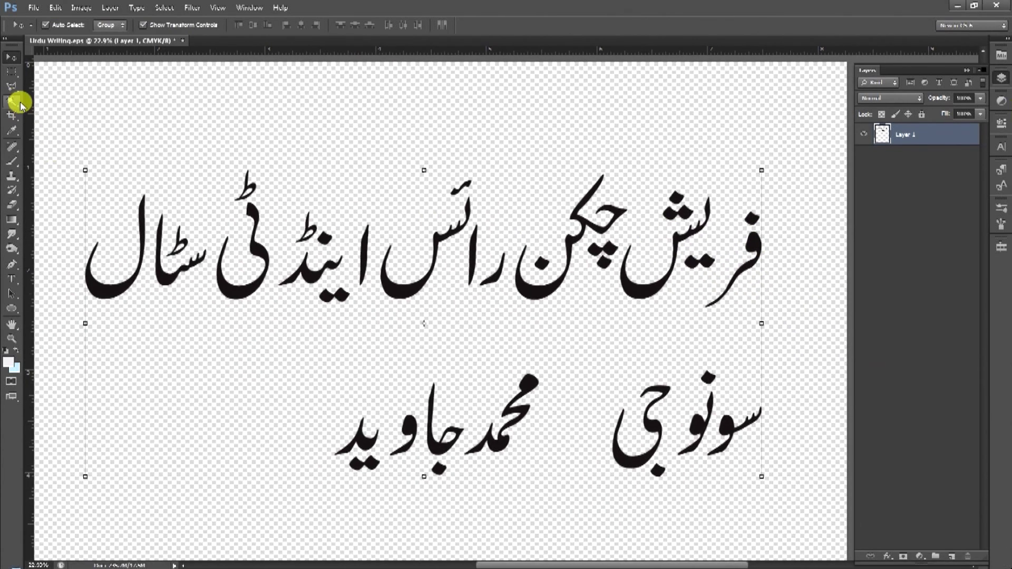
Try selecting the standalone alif with the Magic Wand, then clear it and test a rectangle.
{"action": "left_click", "coordinate": [13, 101]}
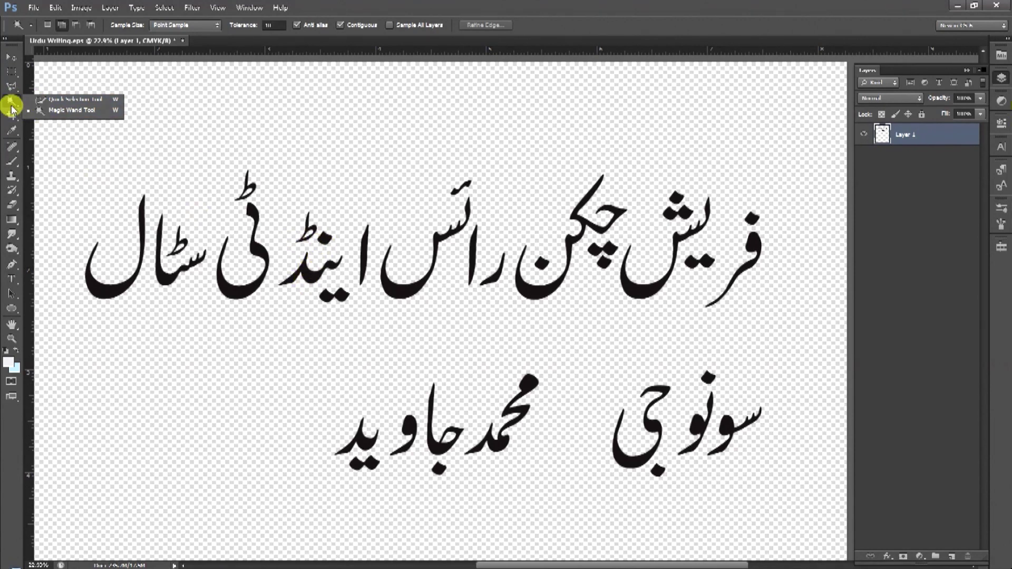
{"action": "left_click", "coordinate": [59, 112]}
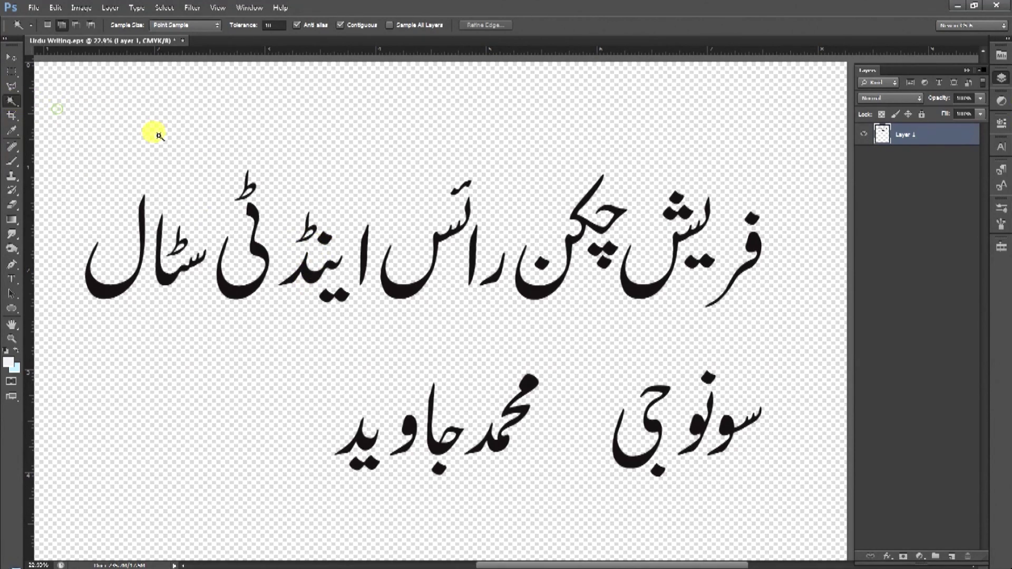
{"action": "left_click", "coordinate": [368, 261]}
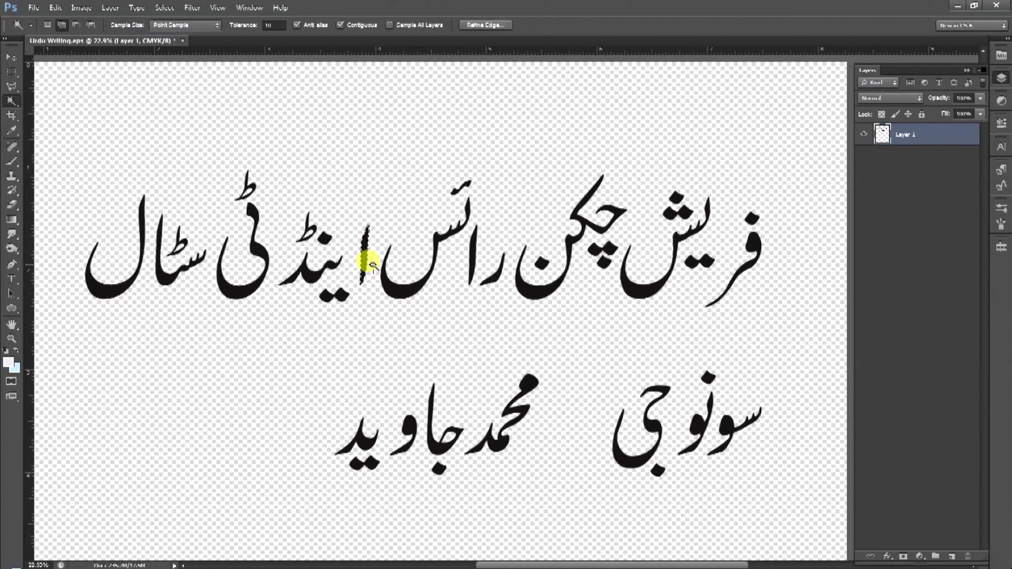
{"action": "key", "text": "ctrl+space"}
{"action": "left_click_drag", "start_coordinate": [368, 261], "coordinate": [429, 240]}
{"action": "left_click", "coordinate": [11, 57]}
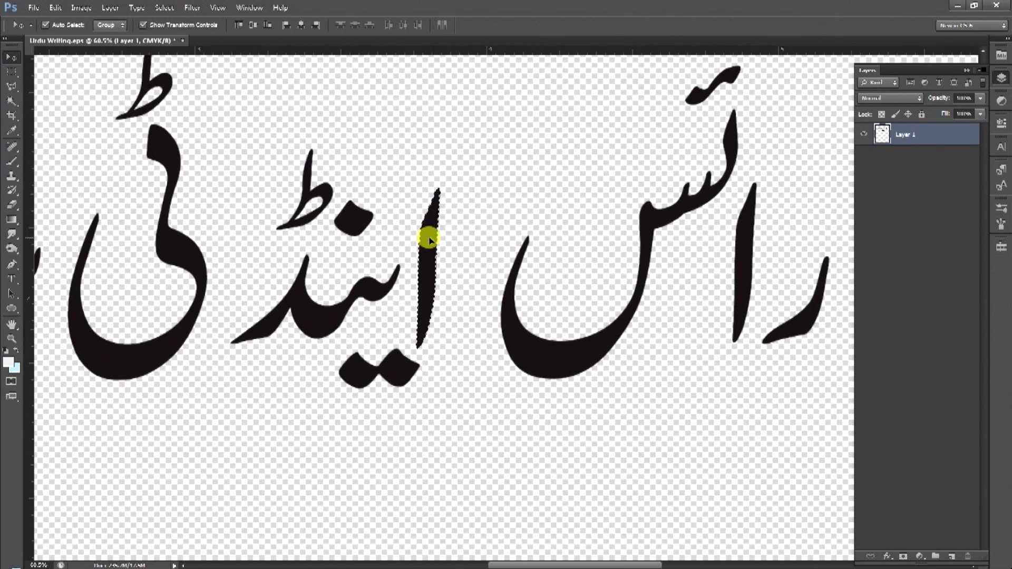
{"action": "left_click", "coordinate": [11, 72]}
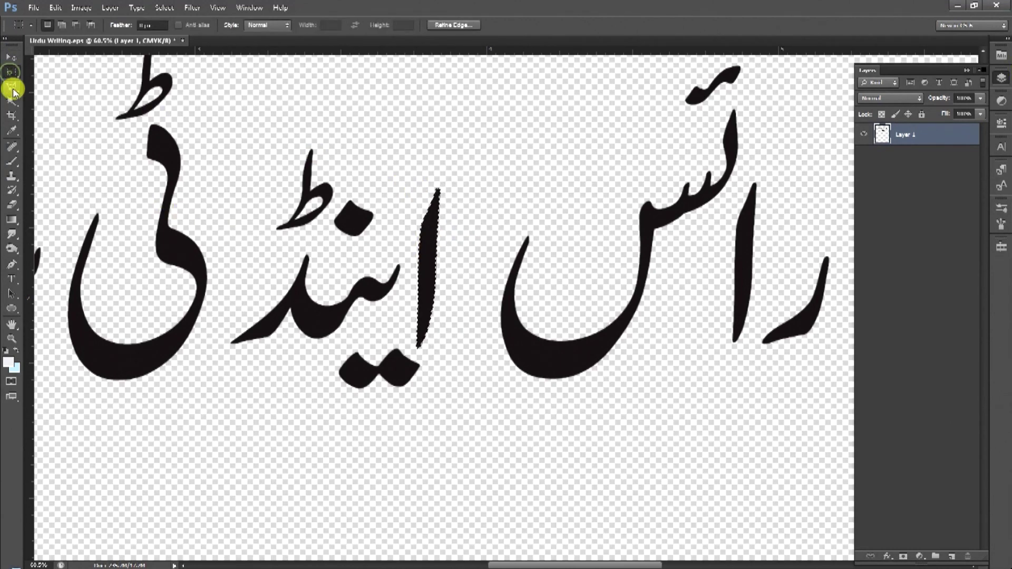
{"action": "key", "text": "ctrl+d"}
{"action": "left_click_drag", "start_coordinate": [453, 385], "coordinate": [452, 416]}
{"action": "left_click", "coordinate": [419, 219], "text": "alt"}
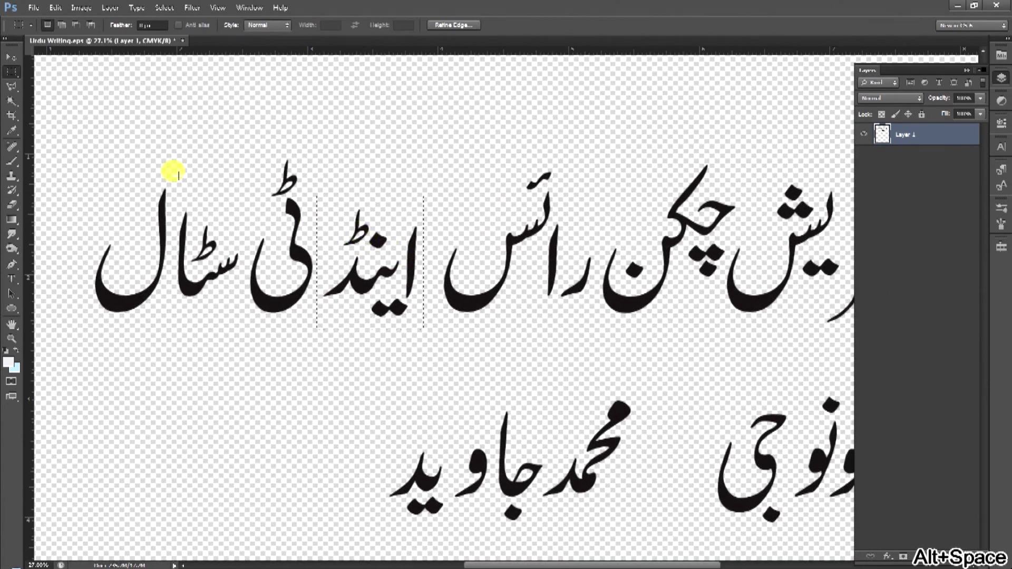
Magic Wand the ینڈ letter body together with its small ط marks.
{"action": "right_click", "coordinate": [12, 72]}
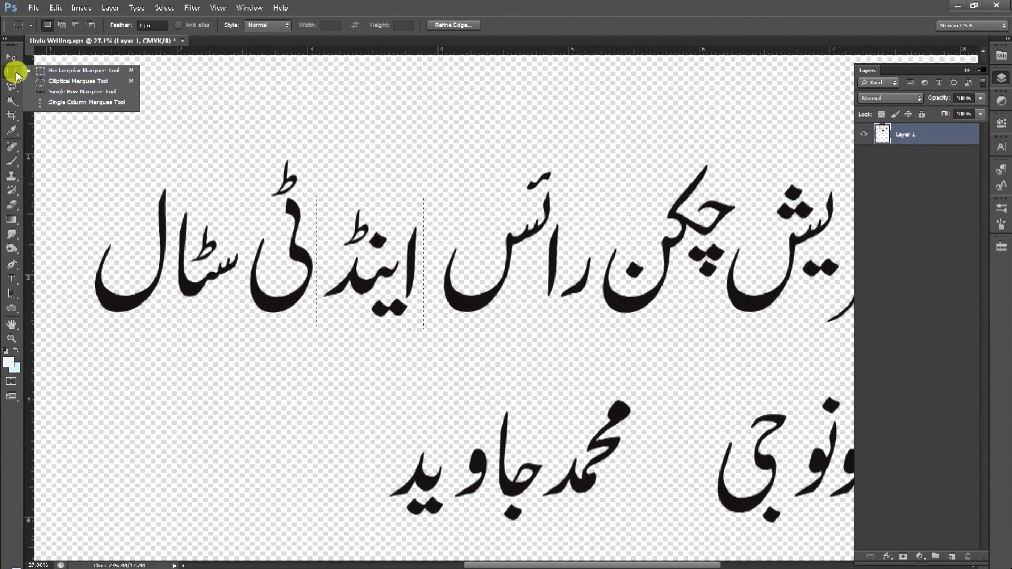
{"action": "left_click", "coordinate": [12, 100]}
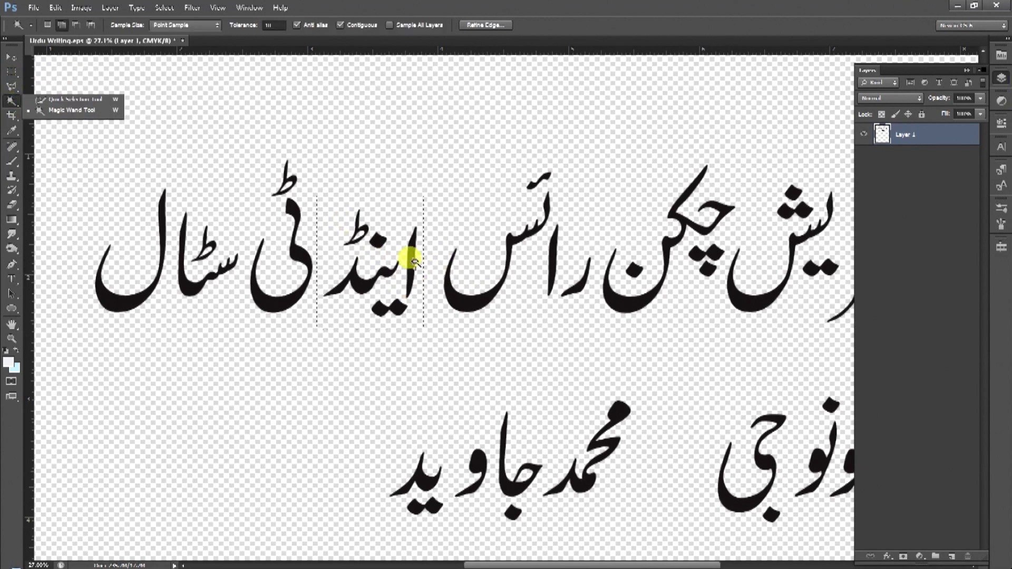
{"action": "key", "text": "ctrl+d"}
{"action": "left_click", "coordinate": [389, 276]}
{"action": "left_click", "coordinate": [377, 240]}
{"action": "left_click", "coordinate": [370, 232]}
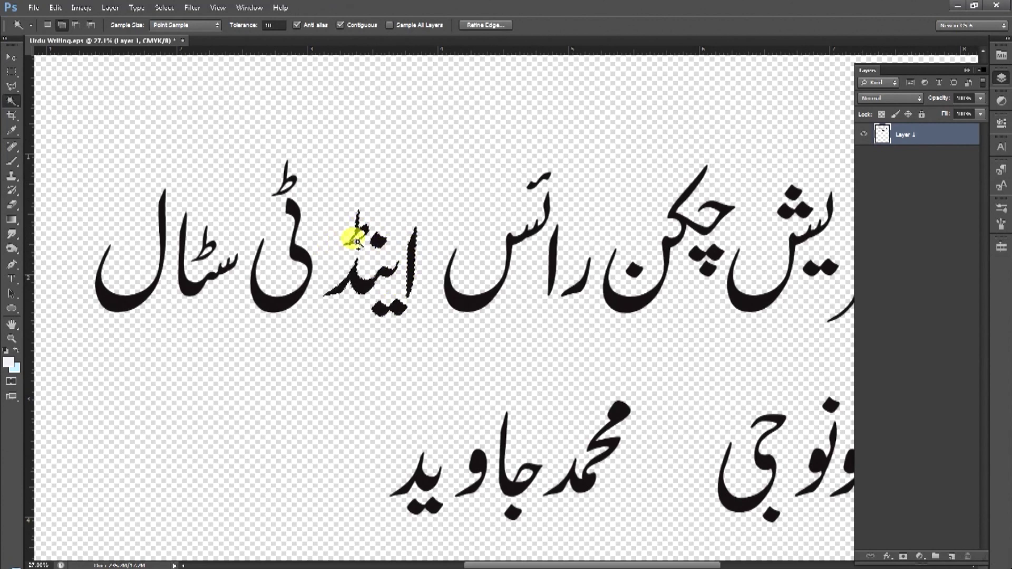
Box the word اینڈ with the Rectangular Marquee and pull it with the Move tool.
{"action": "left_click_drag", "start_coordinate": [12, 71], "coordinate": [26, 82]}
{"action": "left_click", "coordinate": [364, 197]}
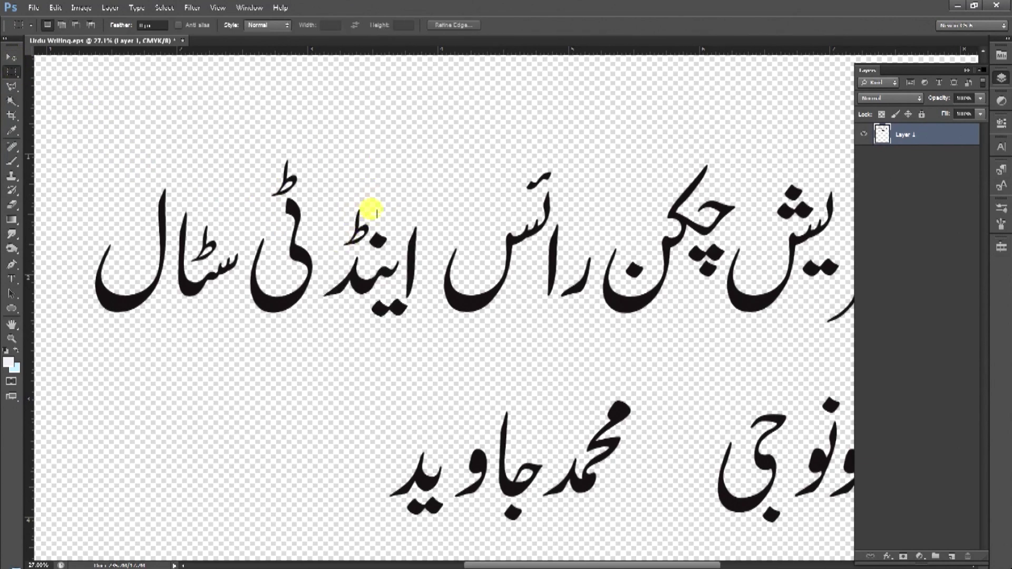
{"action": "left_click_drag", "start_coordinate": [324, 187], "coordinate": [423, 335]}
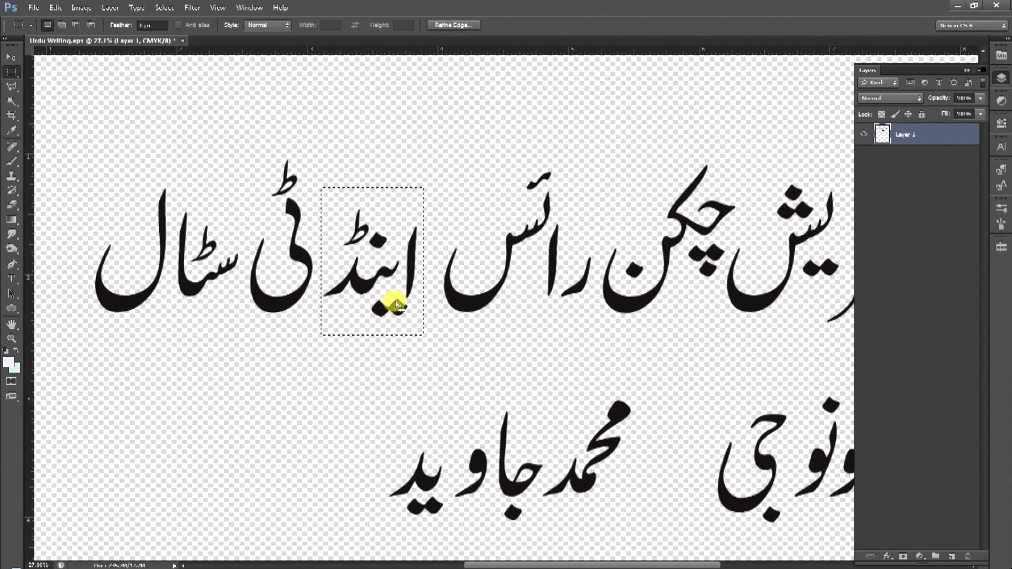
{"action": "left_click", "coordinate": [13, 56]}
{"action": "mouse_move", "coordinate": [373, 290]}
{"action": "left_mouse_down"}
{"action": "mouse_move", "coordinate": [413, 213]}
{"action": "mouse_move", "coordinate": [388, 203]}
{"action": "mouse_move", "coordinate": [384, 295]}
{"action": "mouse_move", "coordinate": [349, 320]}
{"action": "mouse_move", "coordinate": [384, 237]}
{"action": "mouse_move", "coordinate": [414, 226]}
{"action": "mouse_move", "coordinate": [390, 237]}
{"action": "mouse_move", "coordinate": [412, 225]}
{"action": "mouse_move", "coordinate": [364, 293]}
{"action": "left_mouse_up"}
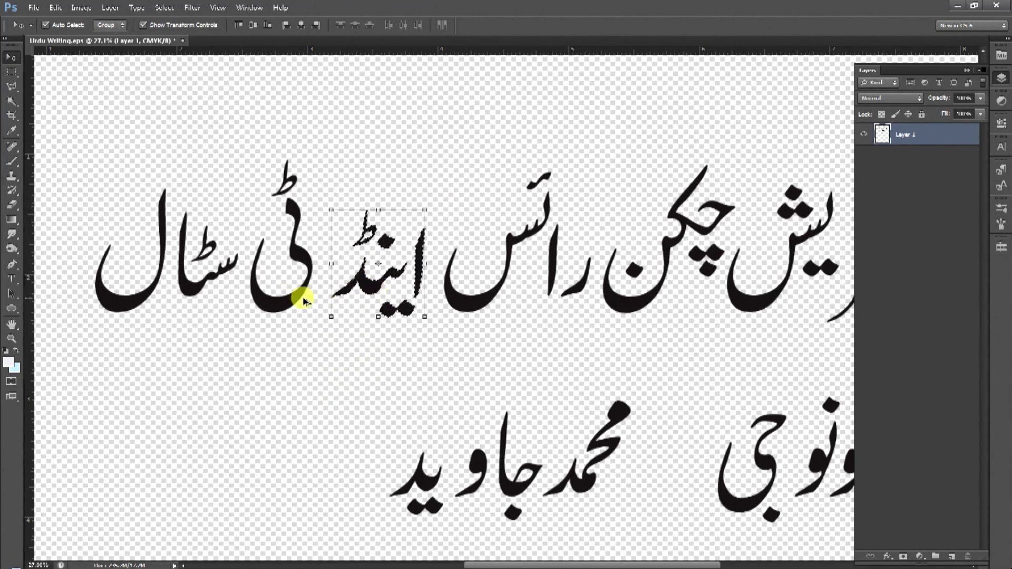
Undo the misplaced move and drag اینڈ down-left beside the second line.
{"action": "key", "text": "ctrl+alt+z"}
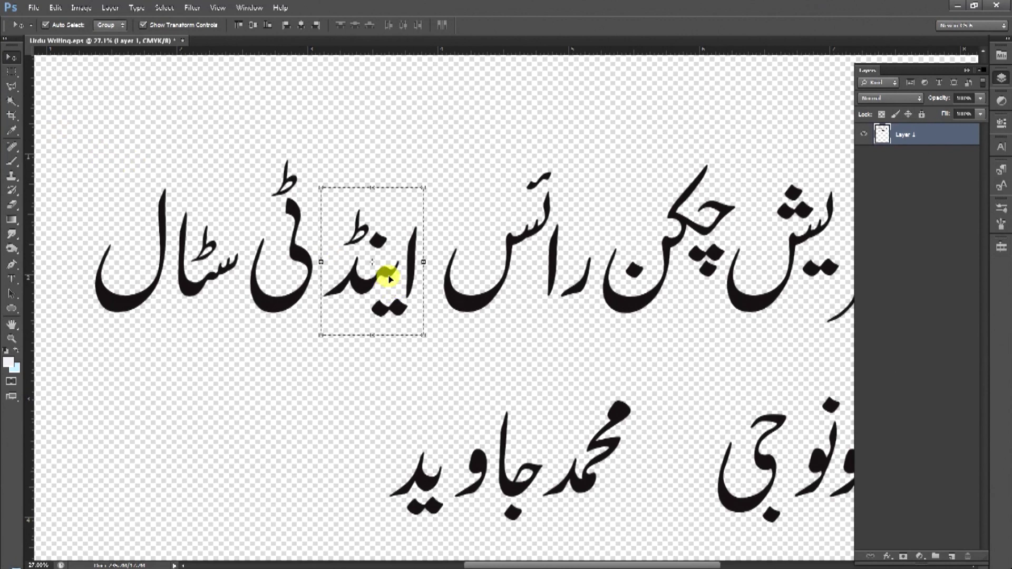
{"action": "left_click_drag", "start_coordinate": [387, 272], "coordinate": [197, 454]}
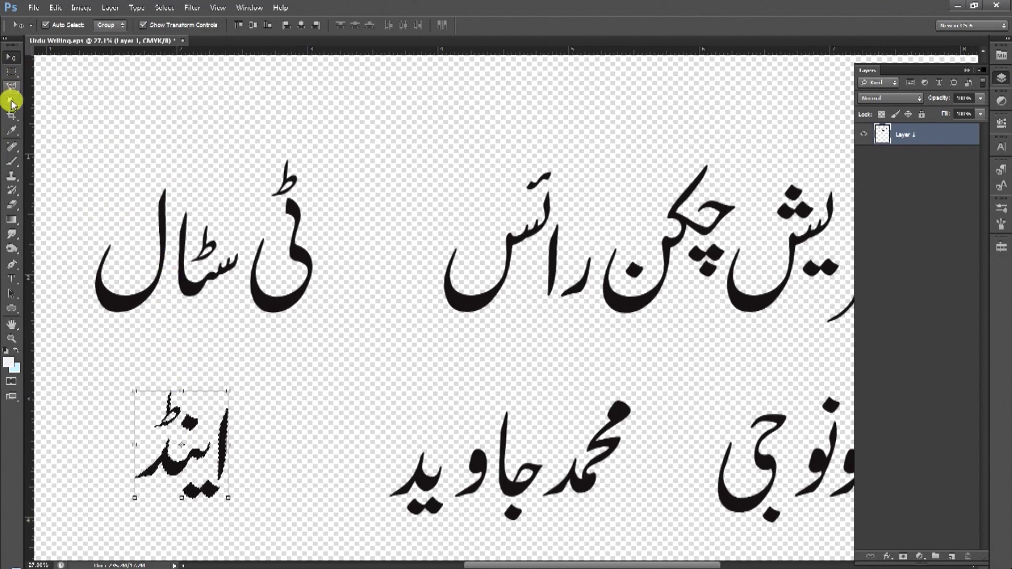
{"action": "left_click", "coordinate": [11, 71]}
{"action": "left_click", "coordinate": [265, 362]}
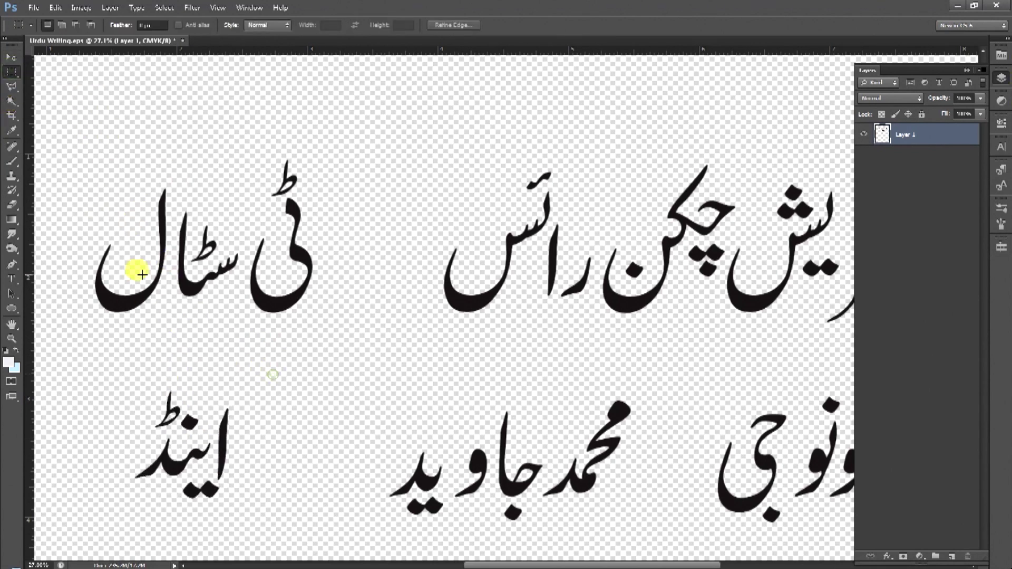
Zoom in on فریش and nudge its first letter into place.
{"action": "left_click", "coordinate": [10, 101]}
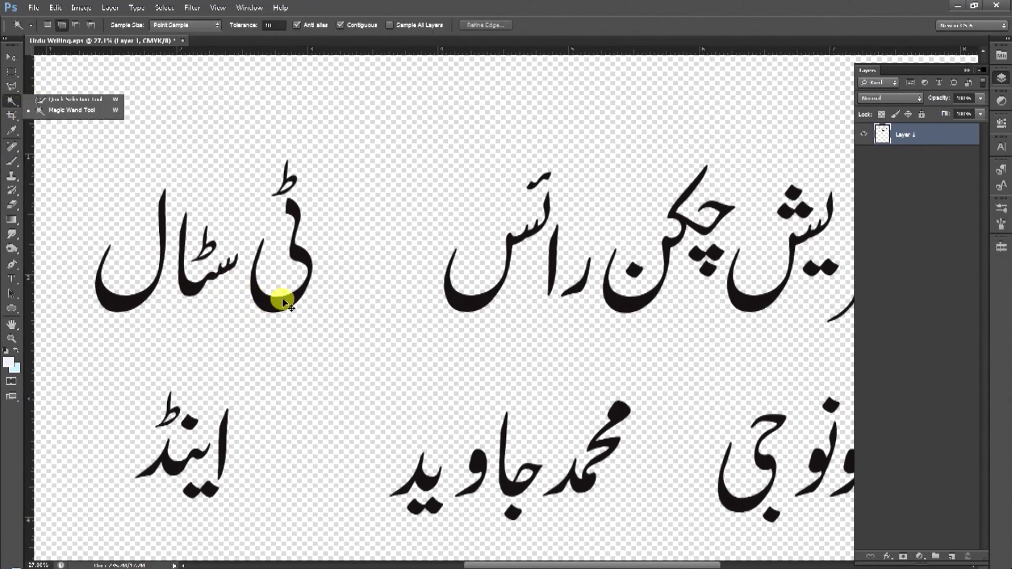
{"action": "key", "text": "ctrl+d"}
{"action": "left_click_drag", "start_coordinate": [464, 287], "coordinate": [220, 288]}
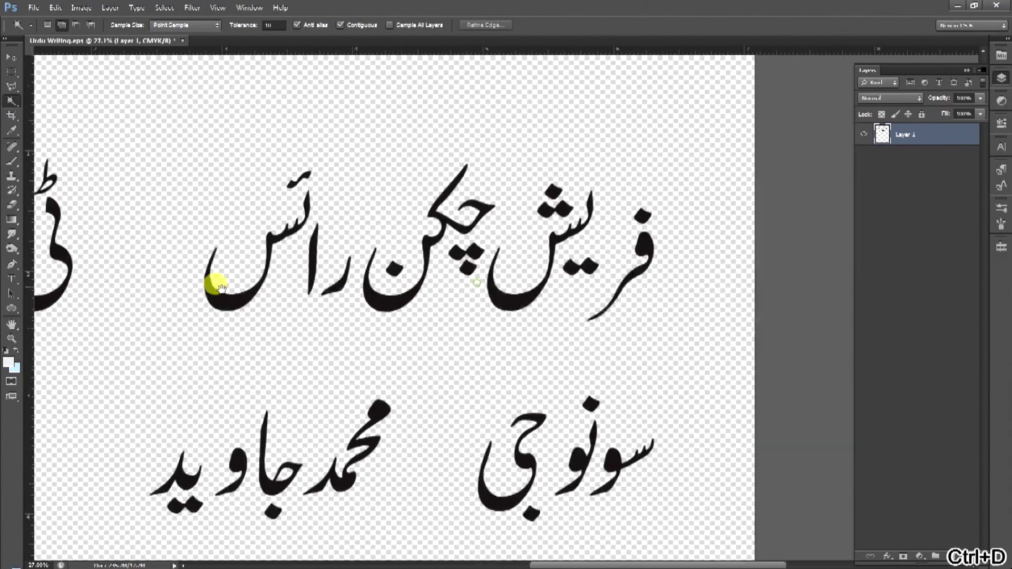
{"action": "key", "text": "ctrl+space"}
{"action": "left_click_drag", "start_coordinate": [565, 233], "coordinate": [569, 255]}
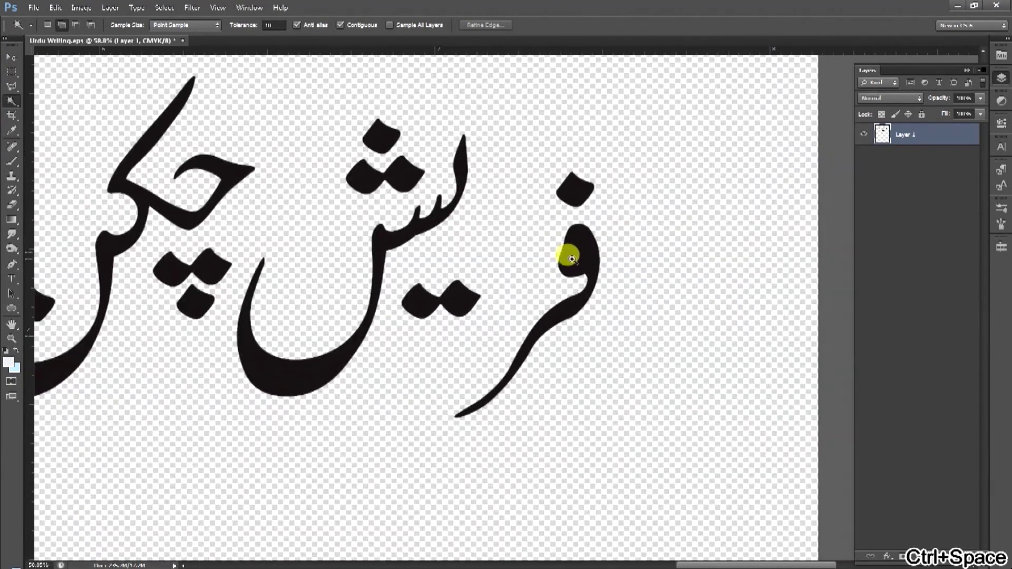
{"action": "left_click", "coordinate": [10, 101]}
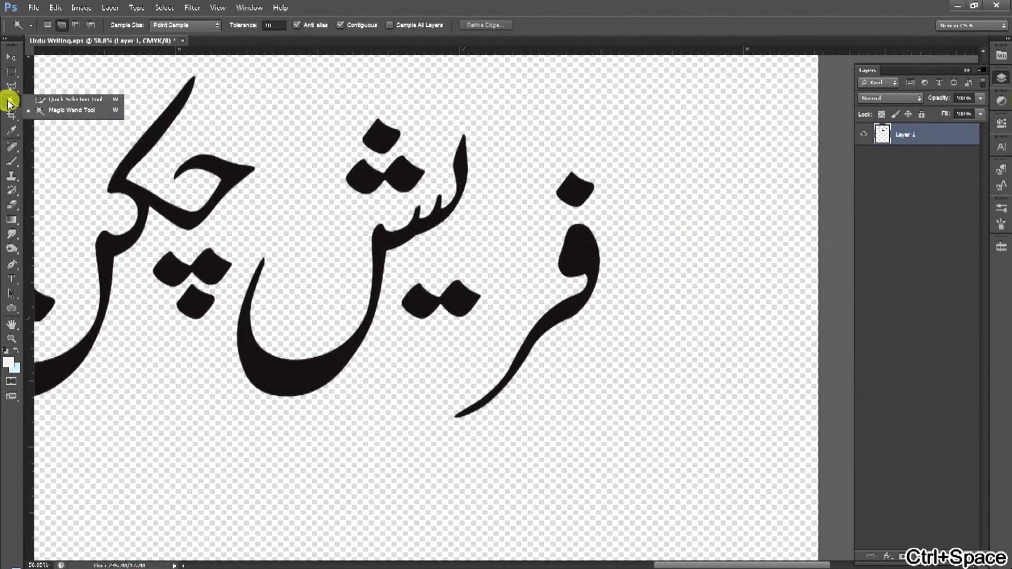
{"action": "left_click", "coordinate": [578, 255]}
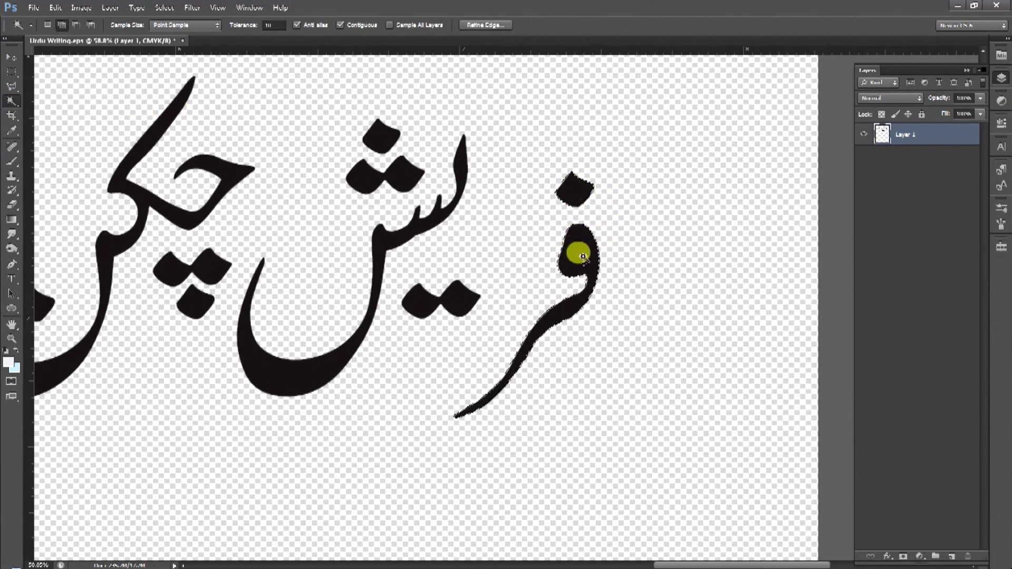
{"action": "left_click", "coordinate": [10, 59]}
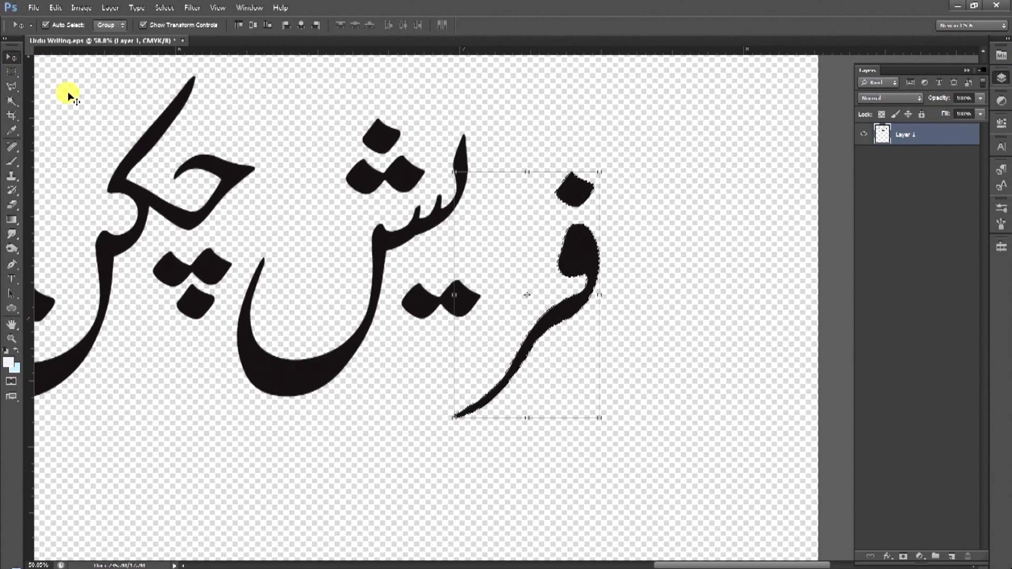
{"action": "key", "text": "w"}
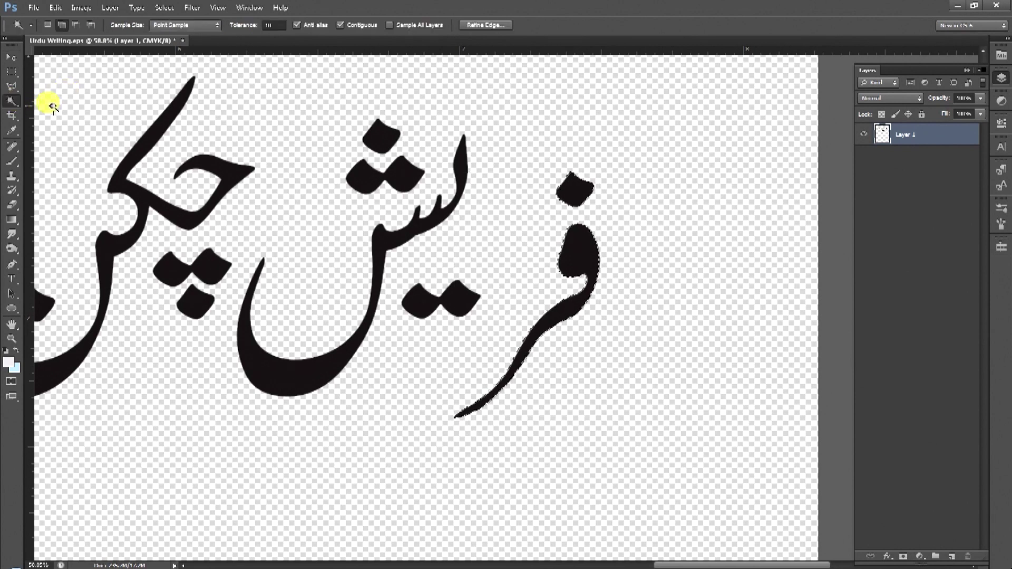
{"action": "key", "text": "v"}
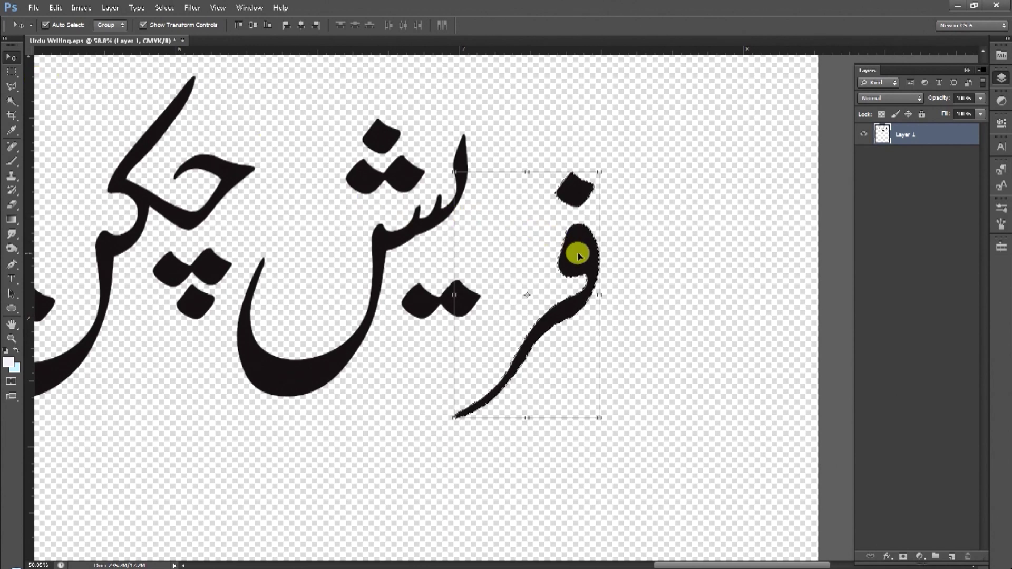
{"action": "left_click_drag", "start_coordinate": [544, 251], "coordinate": [531, 239]}
Select more letters and shift the word چکن slightly left.
{"action": "key", "text": "w"}
{"action": "scroll", "coordinate": [541, 294], "scroll_direction": "left", "scroll_amount": 3}
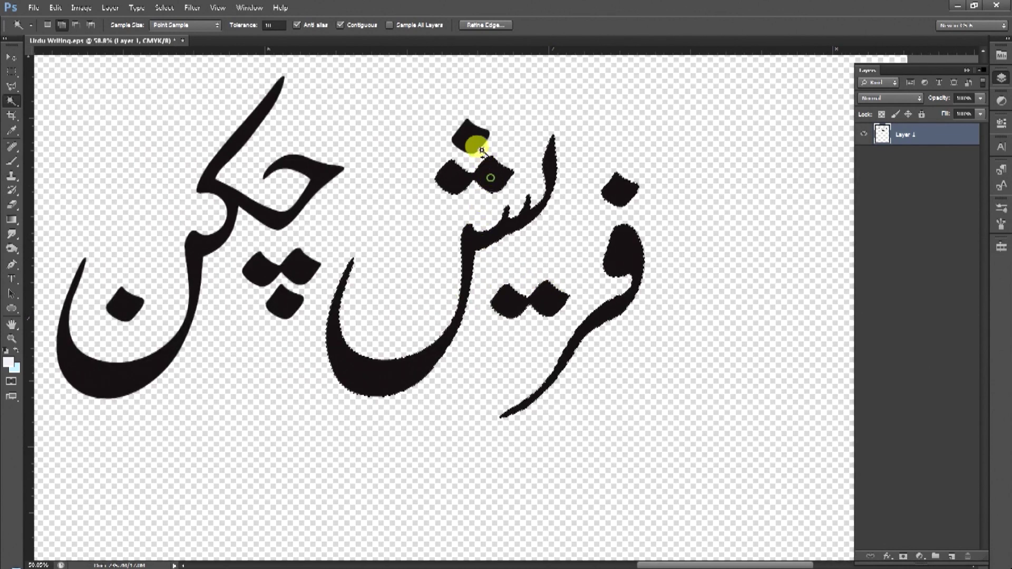
{"action": "left_click_drag", "start_coordinate": [396, 346], "coordinate": [458, 352]}
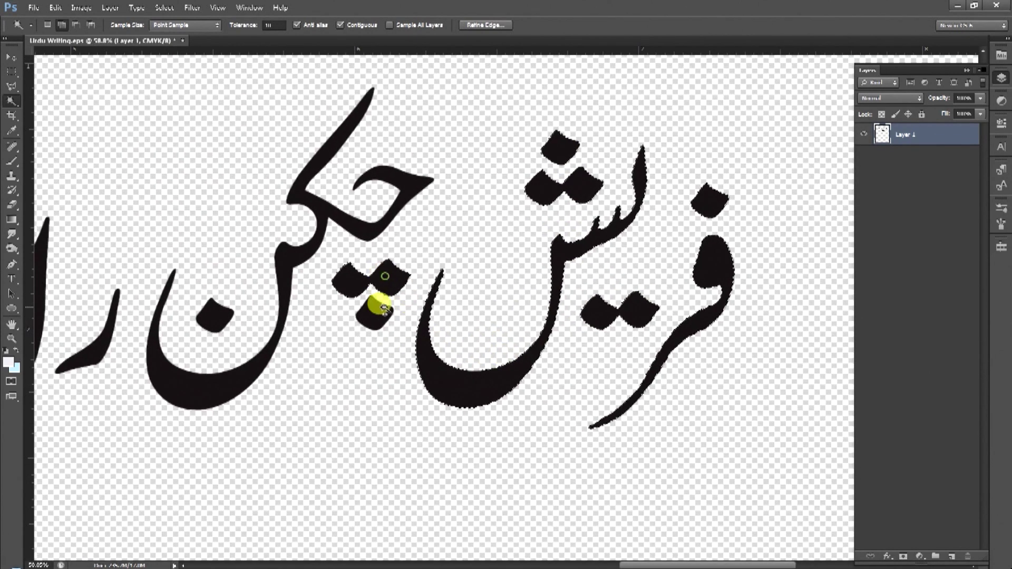
{"action": "left_click", "coordinate": [296, 253]}
{"action": "scroll", "coordinate": [317, 279], "scroll_direction": "left", "scroll_amount": 3}
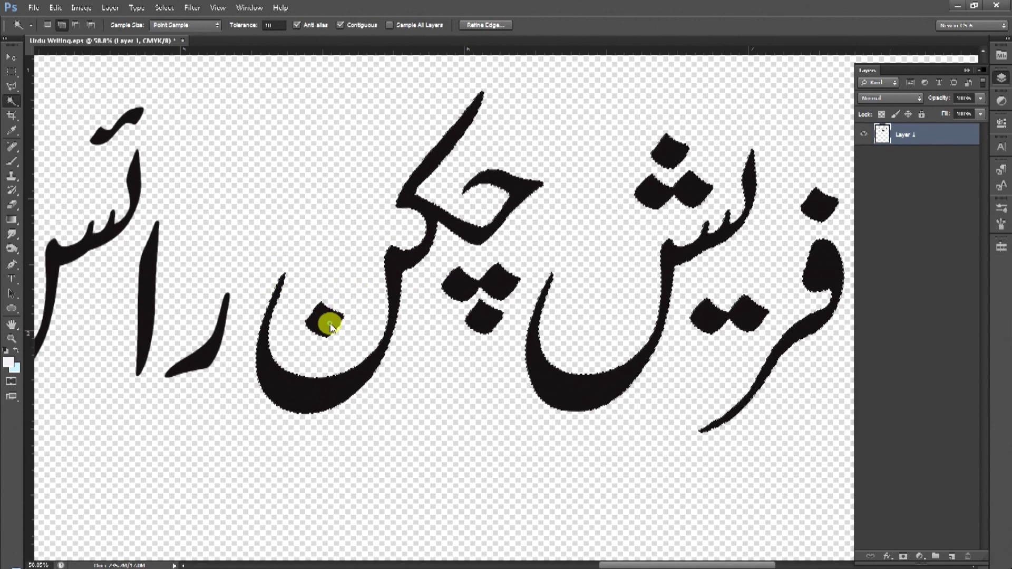
{"action": "scroll", "coordinate": [328, 321], "scroll_direction": "left", "scroll_amount": 3}
{"action": "key", "text": "v"}
{"action": "left_click_drag", "start_coordinate": [420, 400], "coordinate": [408, 400]}
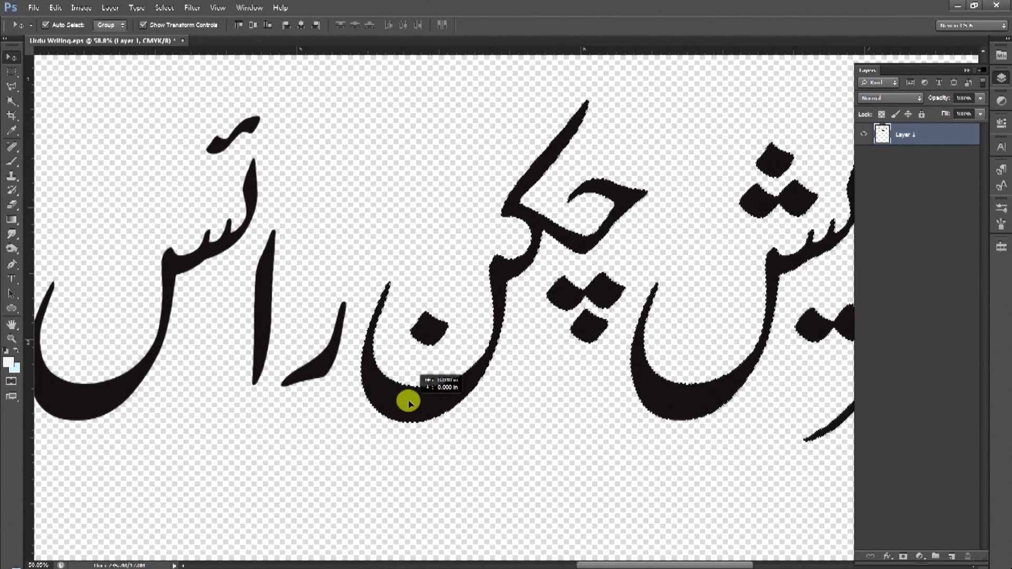
Slide the right part of the top line left to close the gap, then deselect.
{"action": "key", "text": "alt+space"}
{"action": "left_click", "coordinate": [409, 336]}
{"action": "left_click_drag", "start_coordinate": [409, 335], "coordinate": [395, 350]}
{"action": "key", "text": "w"}
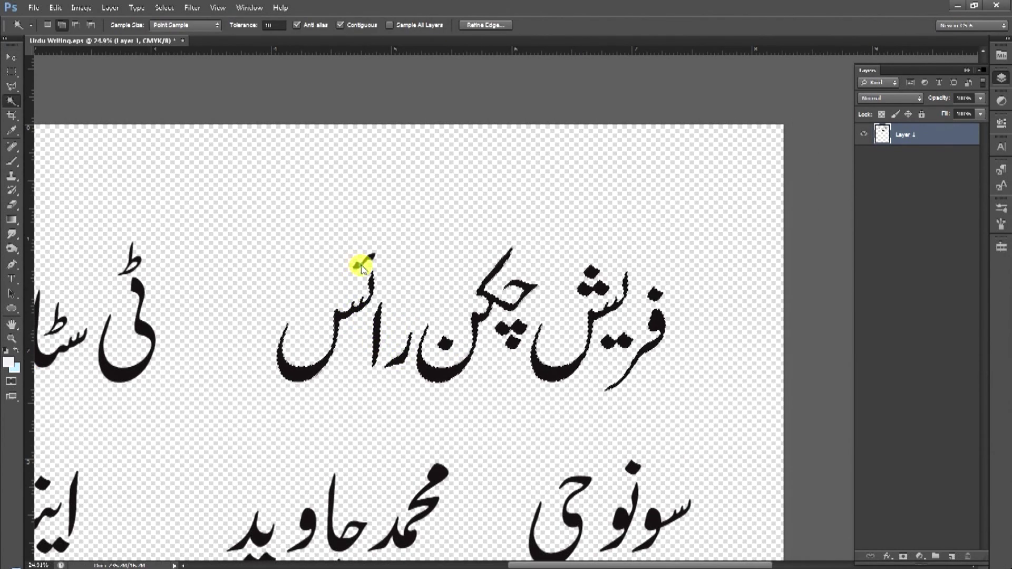
{"action": "key", "text": "v"}
{"action": "left_click_drag", "start_coordinate": [303, 384], "coordinate": [192, 368]}
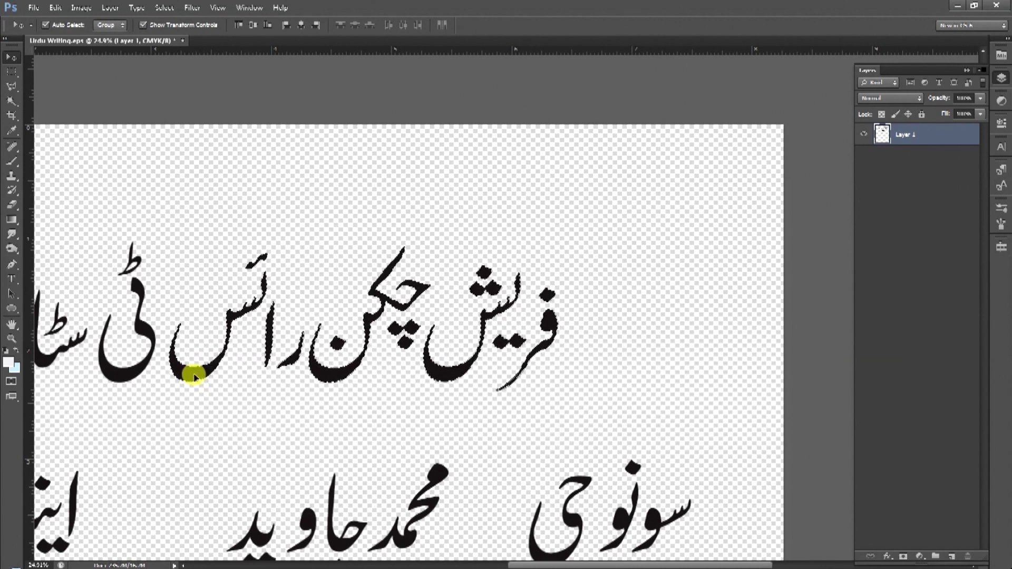
{"action": "scroll", "coordinate": [192, 368], "scroll_direction": "left", "scroll_amount": 5}
{"action": "key", "text": "ctrl+d"}
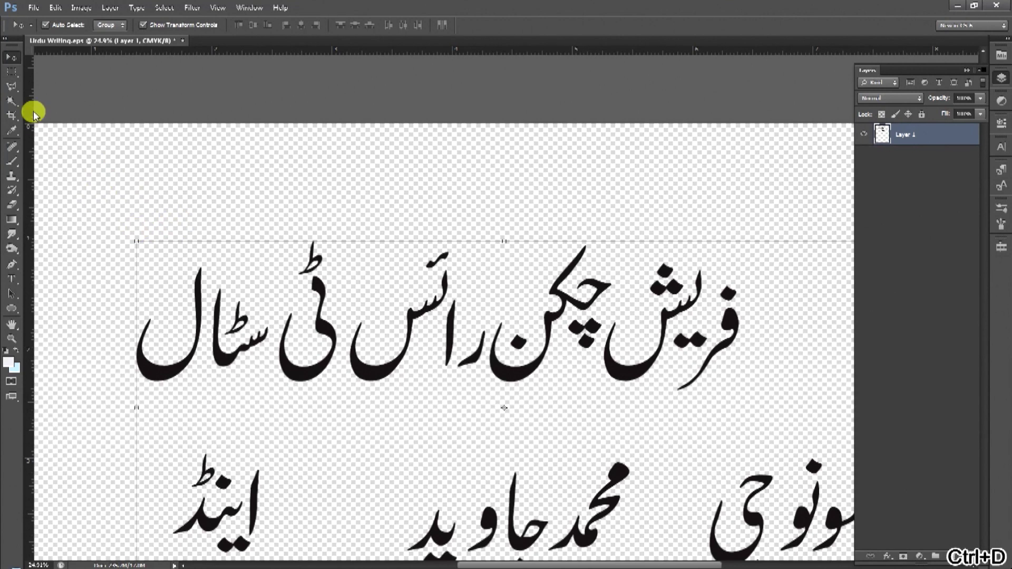
{"action": "left_click", "coordinate": [12, 99]}
{"action": "left_click", "coordinate": [48, 26]}
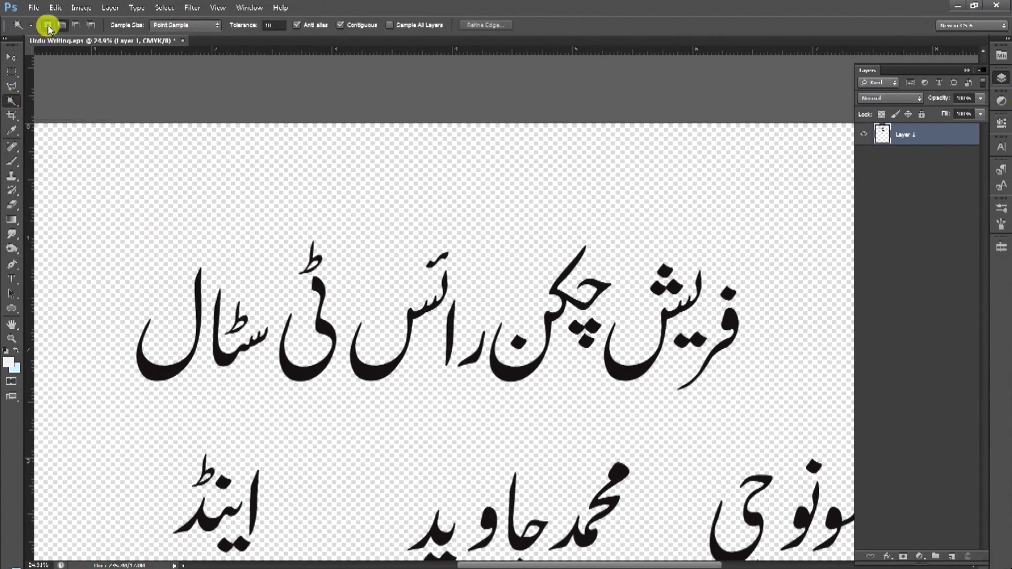
{"action": "left_click", "coordinate": [61, 26]}
{"action": "left_click", "coordinate": [12, 100]}
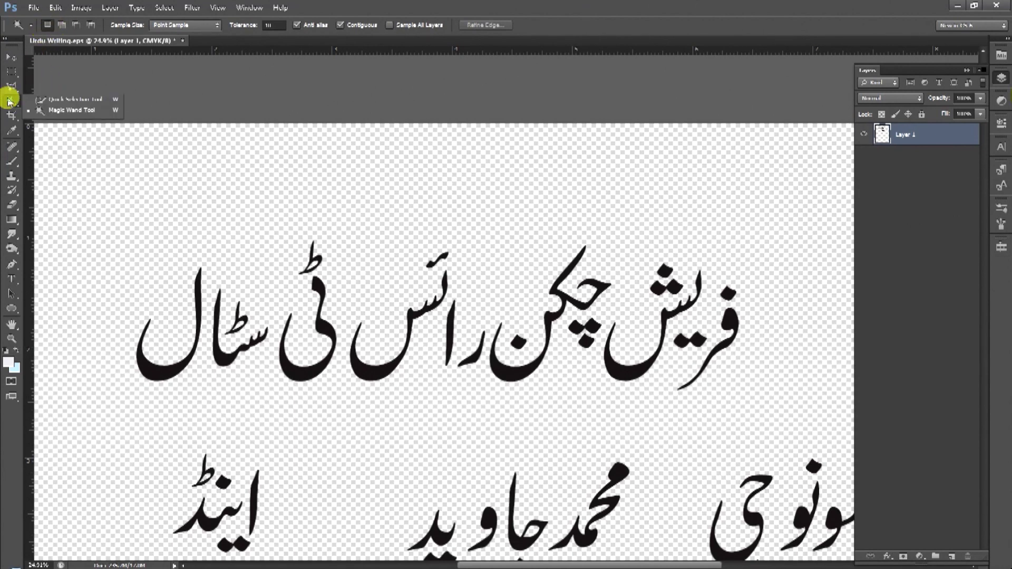
{"action": "left_click", "coordinate": [154, 372]}
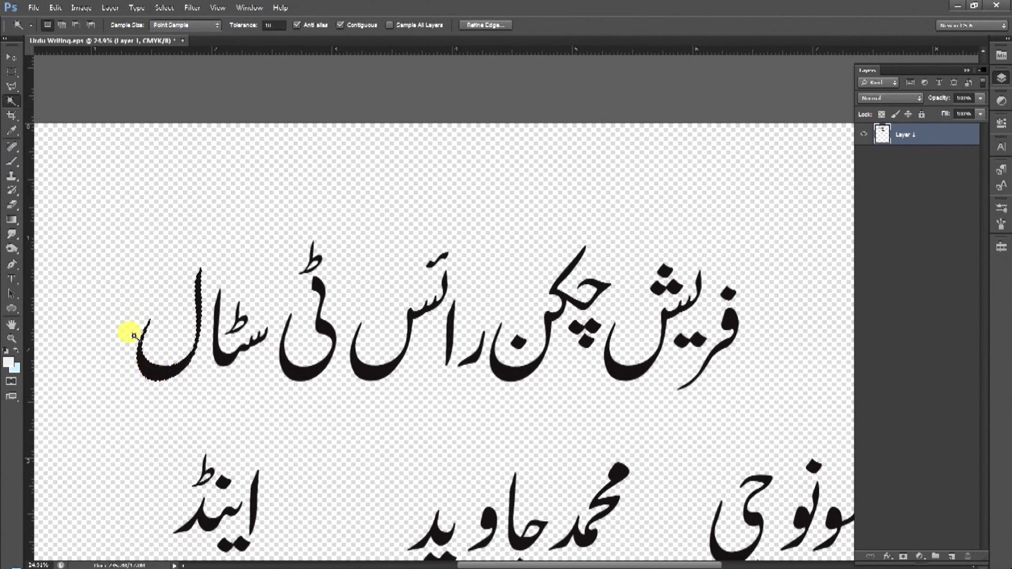
{"action": "left_click", "coordinate": [10, 57]}
{"action": "mouse_move", "coordinate": [174, 365]}
{"action": "left_mouse_down"}
{"action": "mouse_move", "coordinate": [151, 366]}
{"action": "mouse_move", "coordinate": [174, 376]}
{"action": "left_mouse_up"}
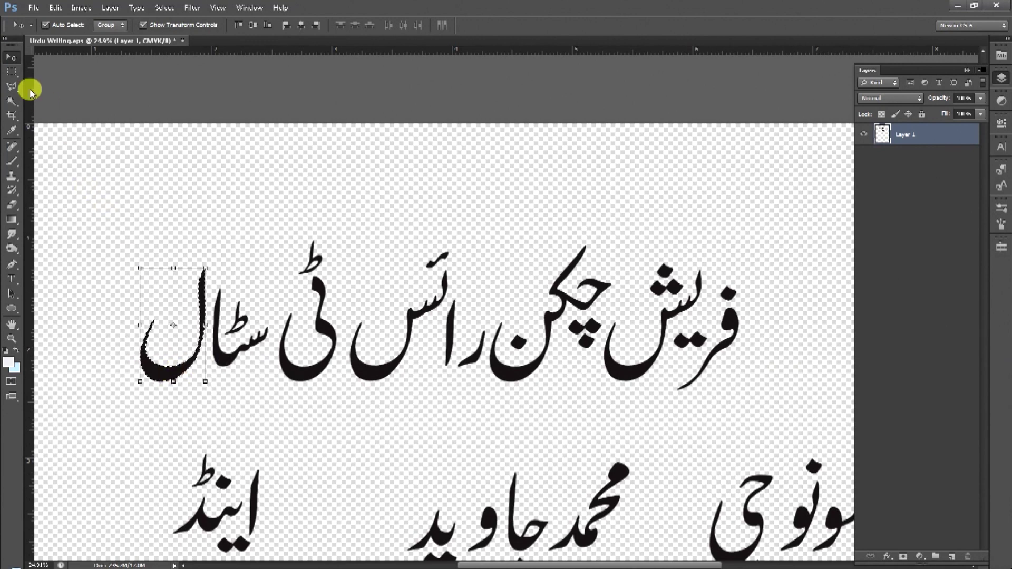
{"action": "left_click", "coordinate": [11, 101]}
{"action": "left_click", "coordinate": [229, 347]}
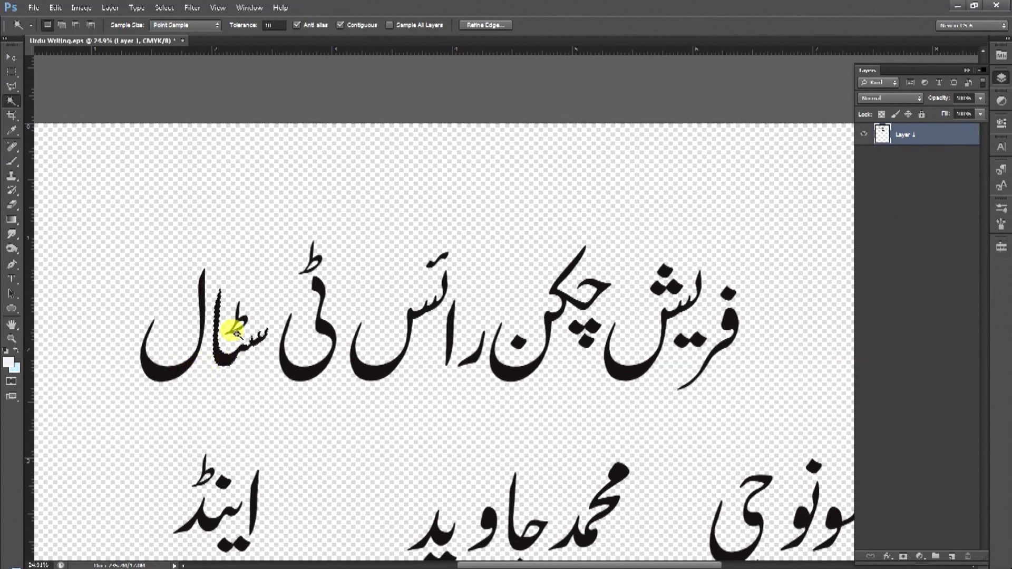
{"action": "left_click", "coordinate": [229, 360]}
{"action": "left_click", "coordinate": [292, 358]}
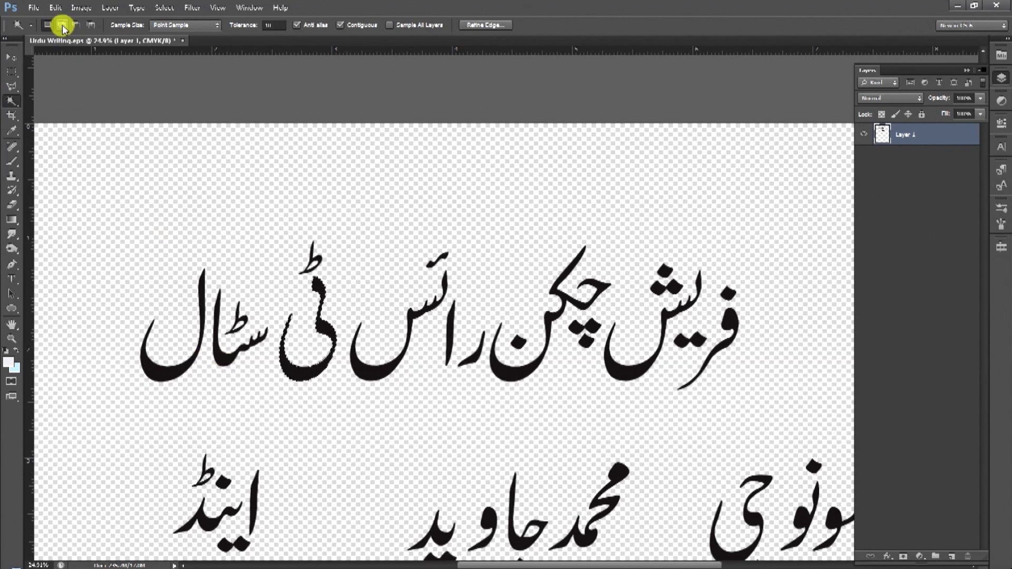
{"action": "left_click", "coordinate": [62, 25]}
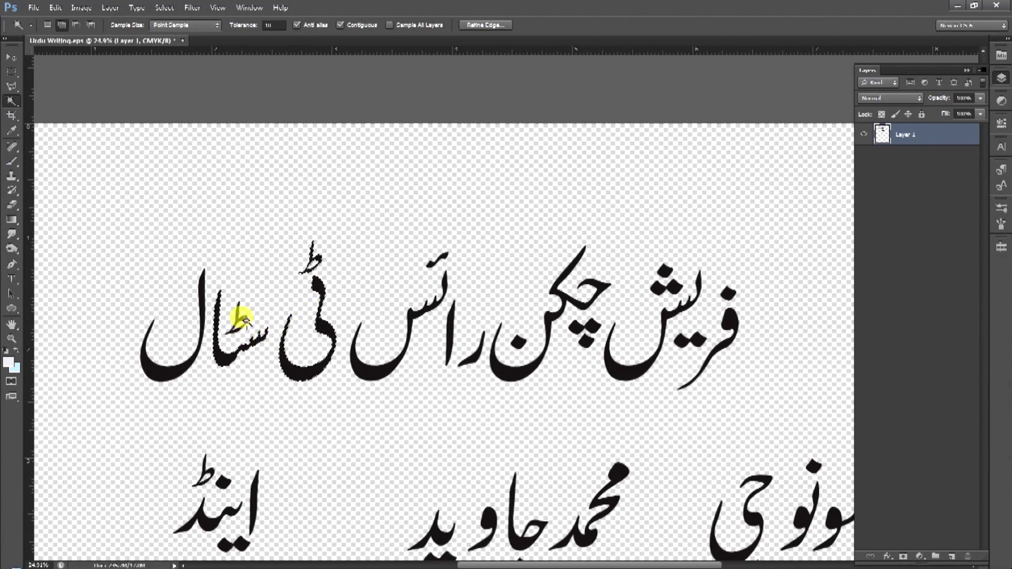
{"action": "left_click", "coordinate": [176, 366]}
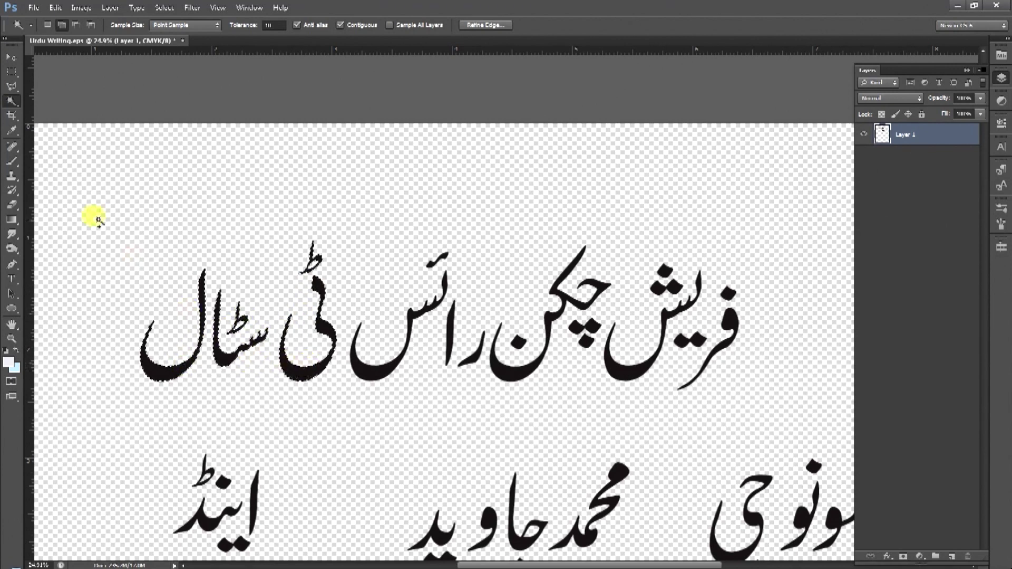
{"action": "left_click", "coordinate": [11, 57]}
{"action": "left_click_drag", "start_coordinate": [286, 371], "coordinate": [289, 320]}
{"action": "key", "text": "ctrl+z"}
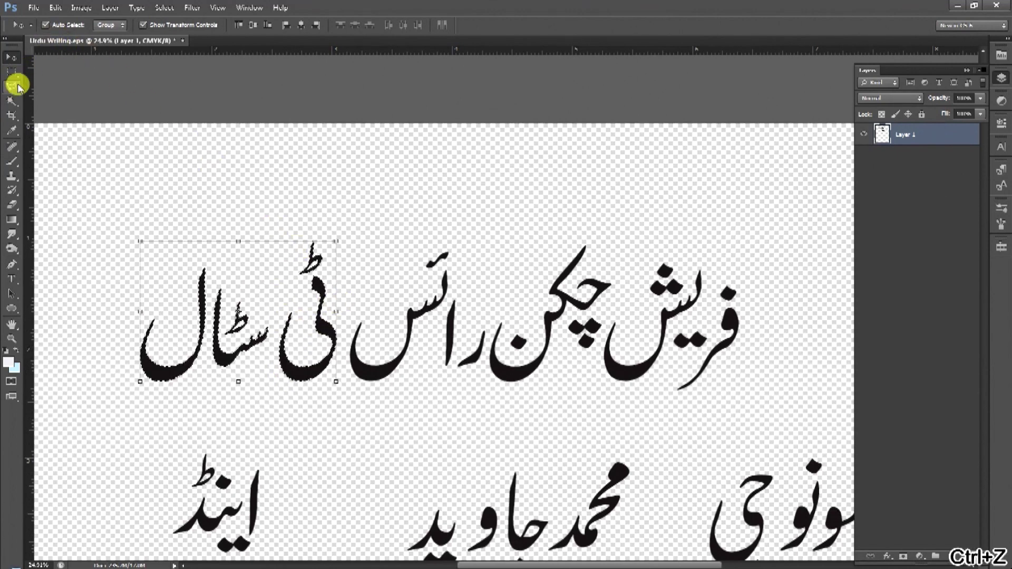
{"action": "left_click", "coordinate": [11, 100]}
{"action": "key", "text": "ctrl+d"}
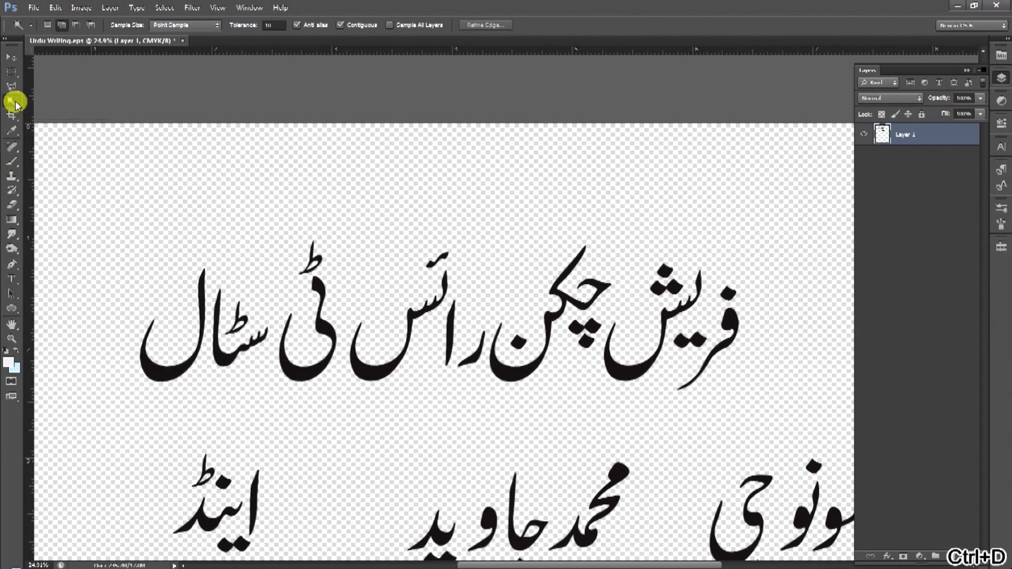
{"action": "left_click", "coordinate": [50, 25]}
{"action": "left_click", "coordinate": [62, 25]}
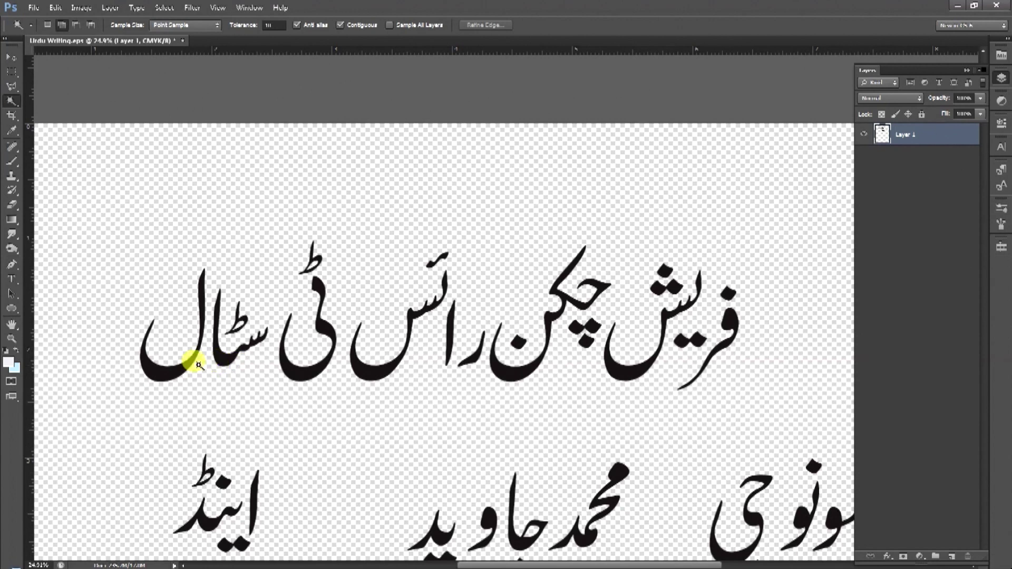
{"action": "left_click", "coordinate": [178, 368]}
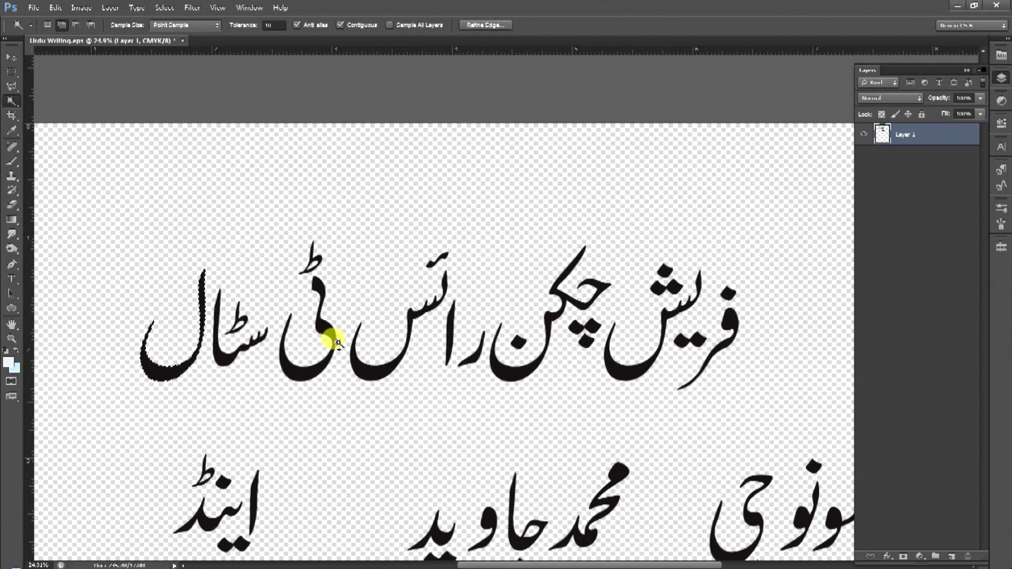
{"action": "key", "text": "ctrl+d"}
{"action": "key", "text": "alt+space"}
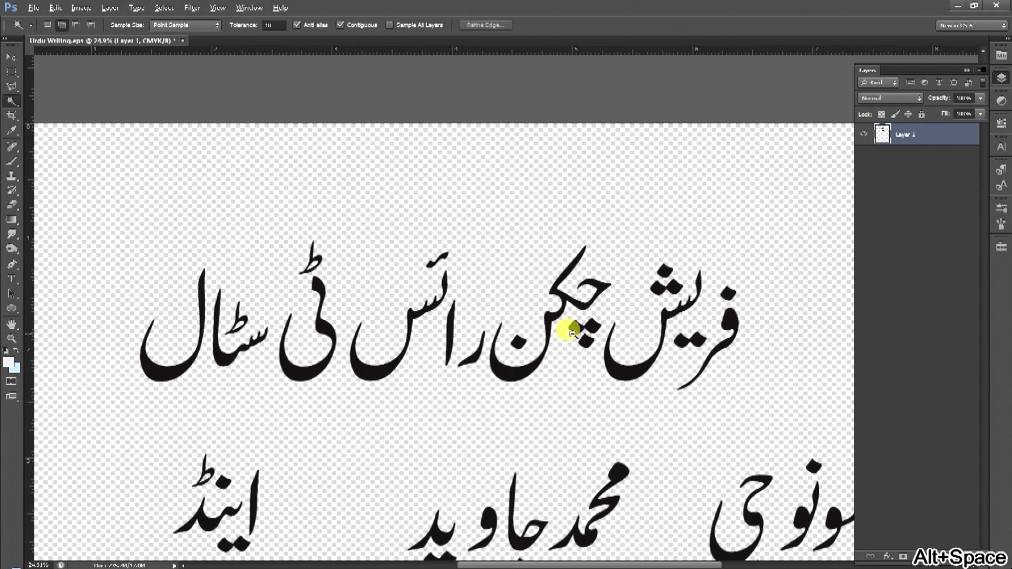
{"action": "left_click", "coordinate": [569, 327]}
{"action": "key", "text": "ctrl+space"}
{"action": "left_click", "coordinate": [586, 331]}
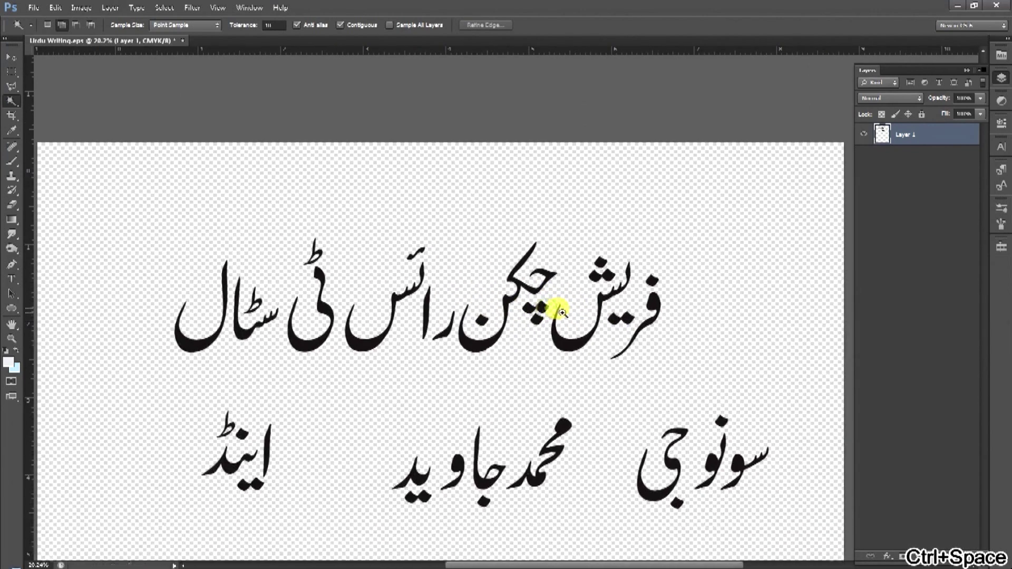
{"action": "key", "text": "m"}
{"action": "left_click_drag", "start_coordinate": [169, 399], "coordinate": [276, 477]}
{"action": "key", "text": "v"}
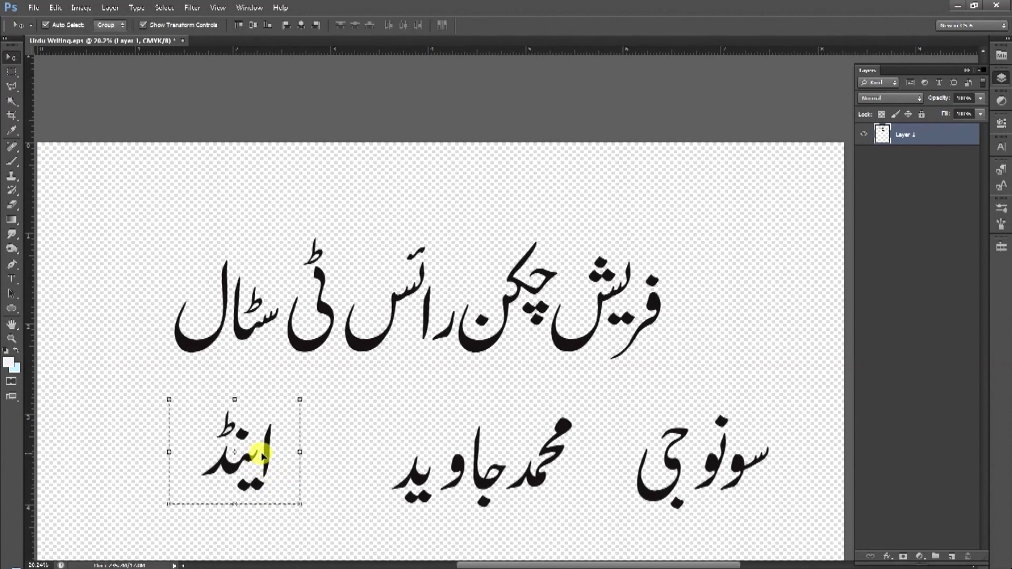
{"action": "left_click_drag", "start_coordinate": [298, 399], "coordinate": [386, 336]}
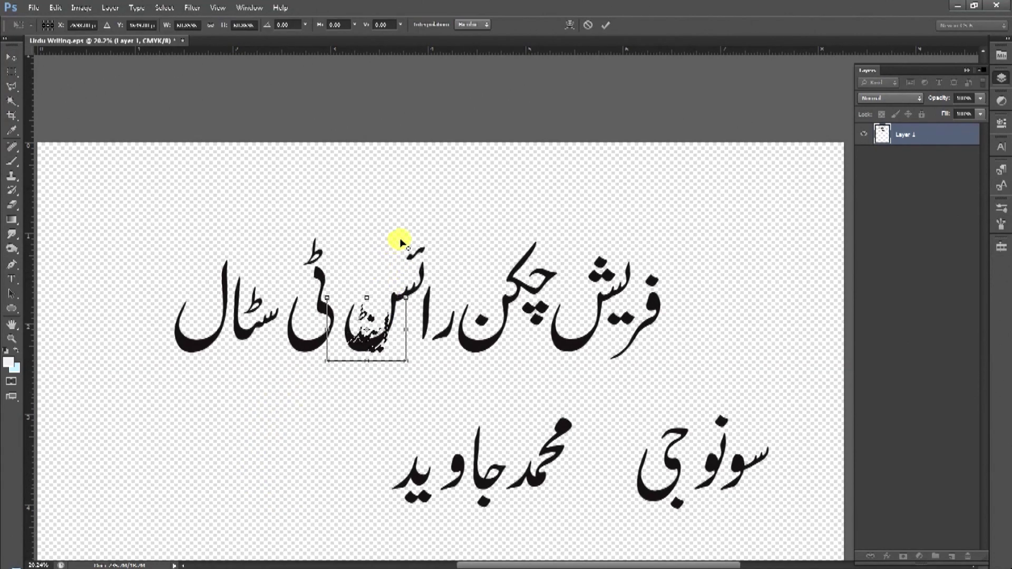
{"action": "left_click_drag", "start_coordinate": [399, 298], "coordinate": [371, 293]}
{"action": "key", "text": "Escape"}
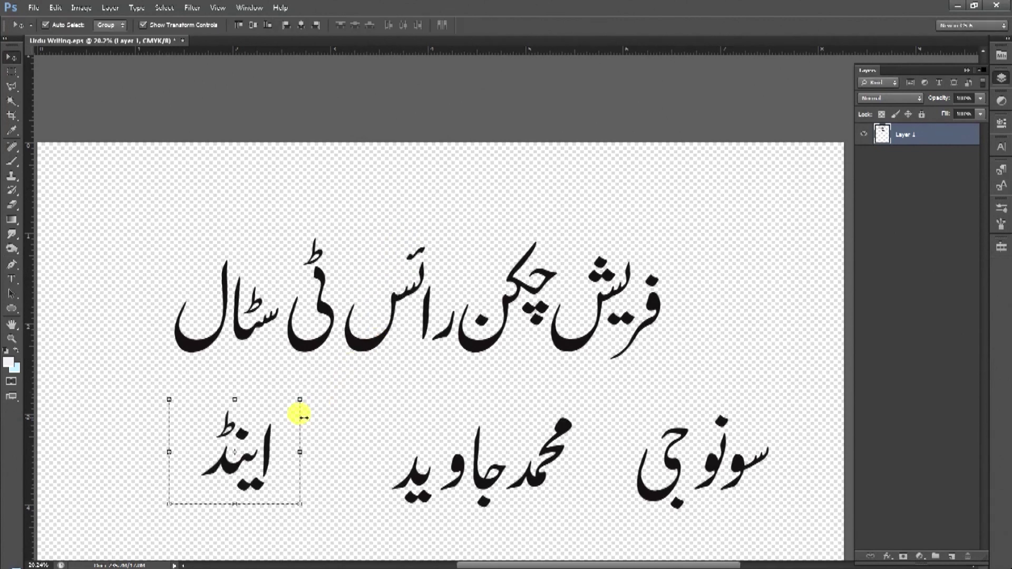
{"action": "key", "text": "ctrl+d"}
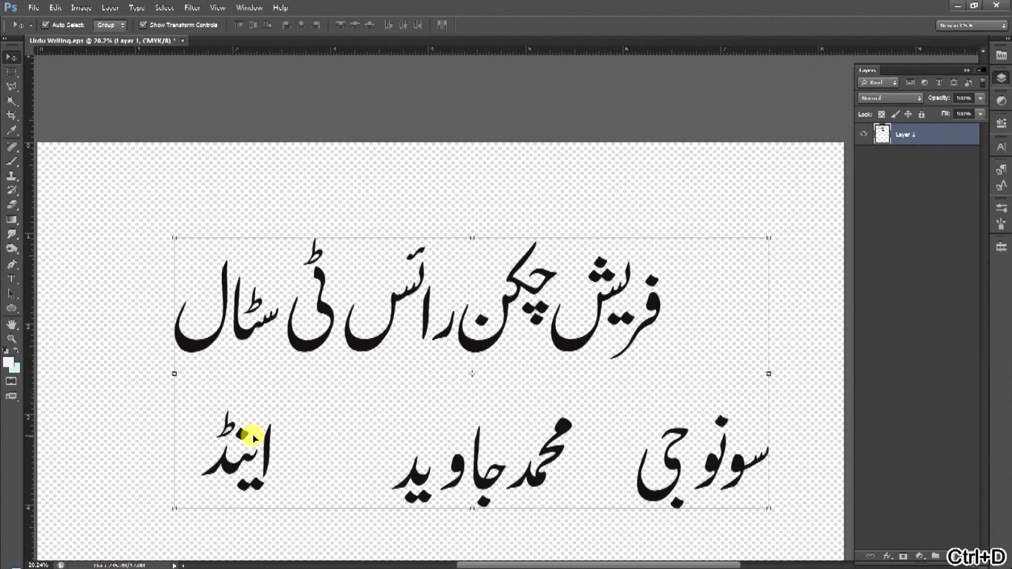
Box the lower-left word اینڈ and give it a small Free Transform resize.
{"action": "left_click", "coordinate": [13, 72]}
{"action": "left_click_drag", "start_coordinate": [170, 399], "coordinate": [292, 511]}
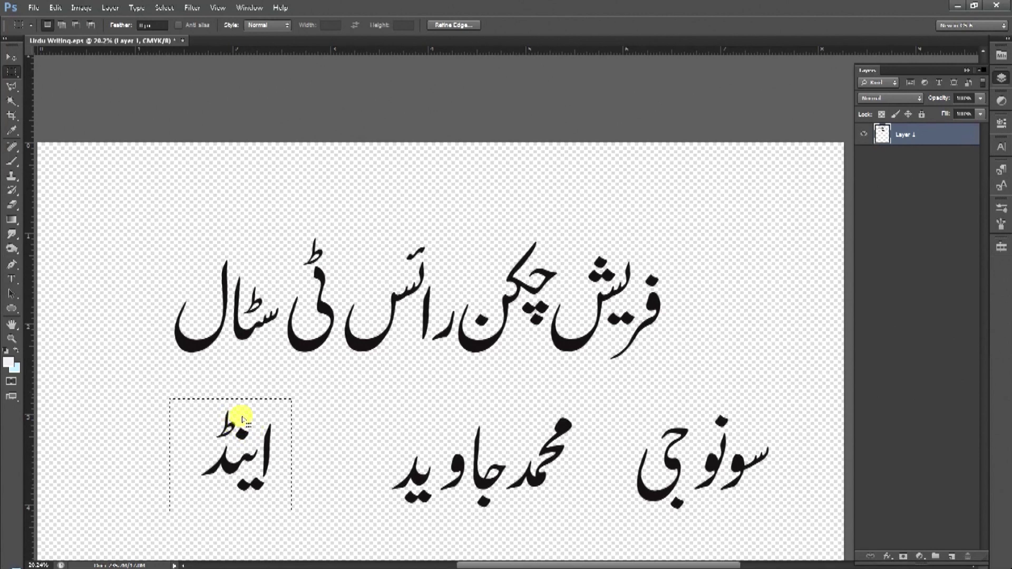
{"action": "key", "text": "ctrl+t"}
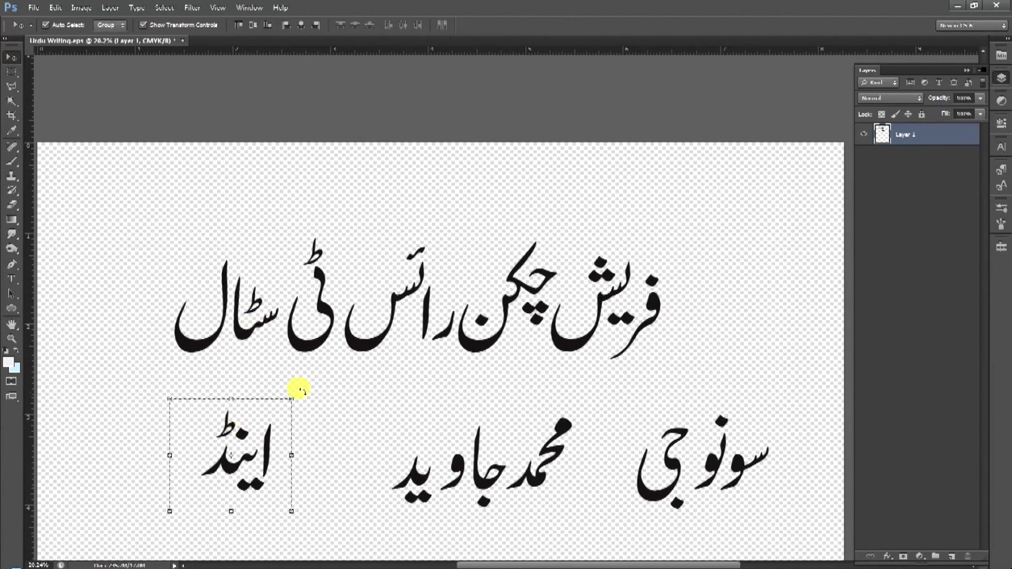
{"action": "left_click_drag", "start_coordinate": [292, 402], "coordinate": [297, 443]}
{"action": "key", "text": "Return"}
{"action": "left_click", "coordinate": [291, 396]}
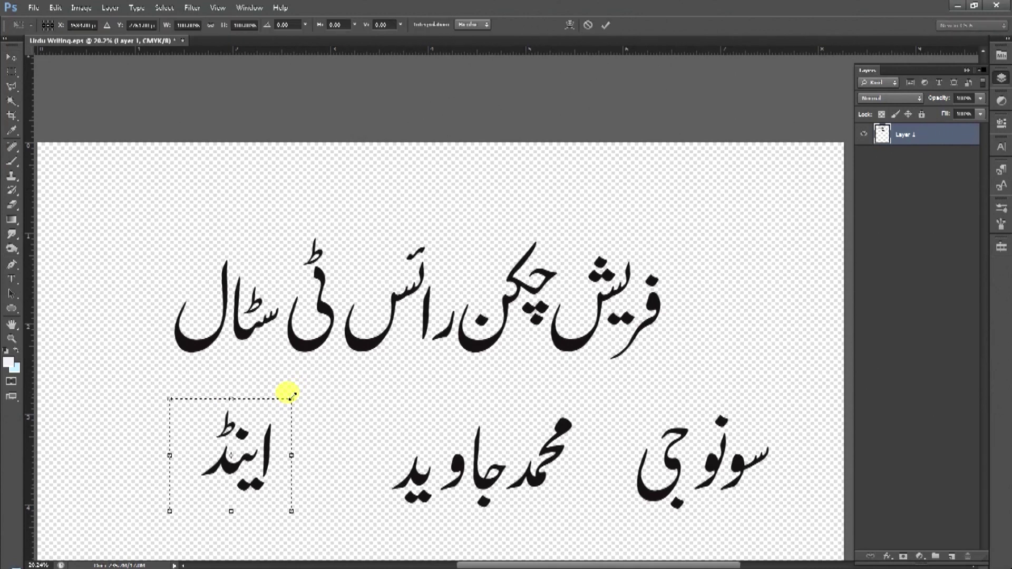
Try several sizes for اینڈ, finally leaving it at full size.
{"action": "left_click_drag", "start_coordinate": [291, 397], "coordinate": [372, 408]}
{"action": "left_click_drag", "start_coordinate": [327, 366], "coordinate": [245, 378]}
{"action": "left_click_drag", "start_coordinate": [298, 416], "coordinate": [269, 409]}
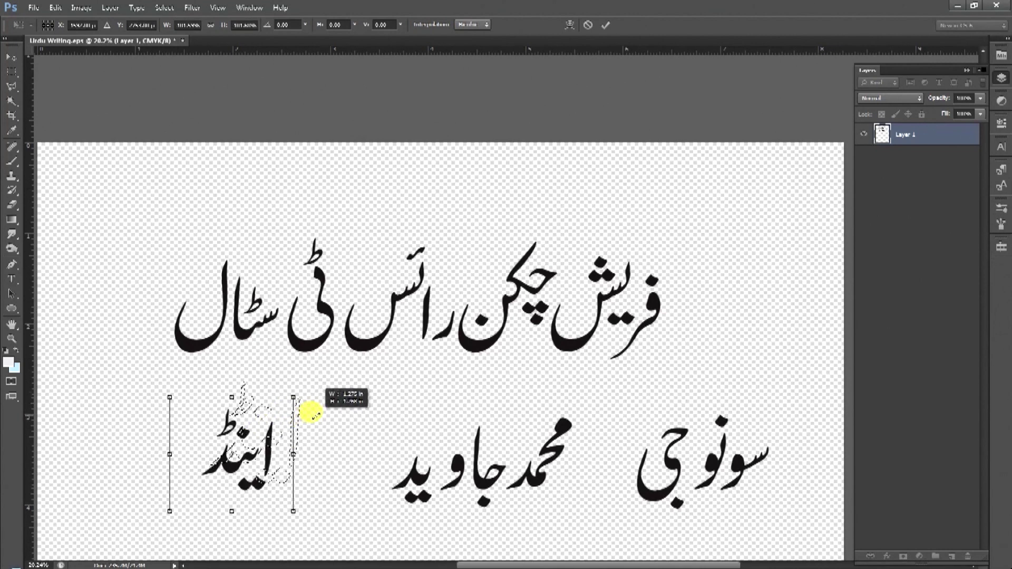
{"action": "left_click_drag", "start_coordinate": [292, 397], "coordinate": [240, 445]}
{"action": "left_click_drag", "start_coordinate": [307, 390], "coordinate": [241, 437]}
{"action": "left_click_drag", "start_coordinate": [289, 396], "coordinate": [293, 398]}
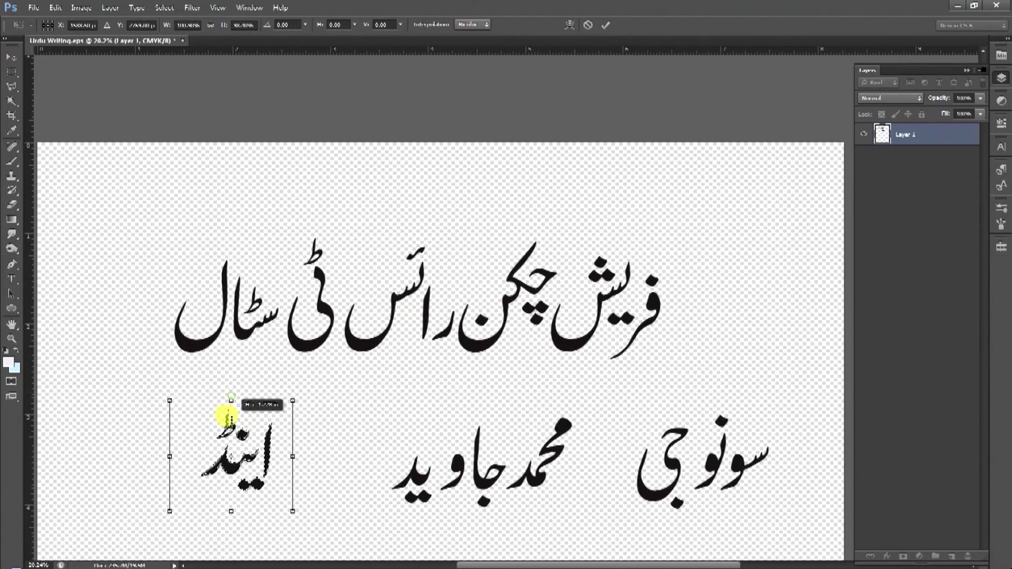
{"action": "key", "text": "ctrl+z"}
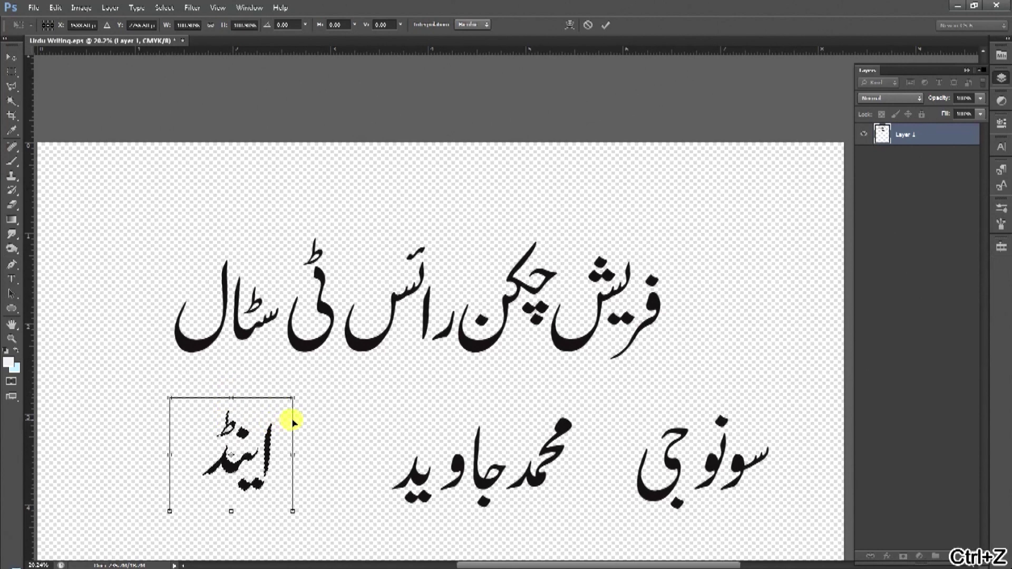
{"action": "mouse_move", "coordinate": [287, 396]}
{"action": "left_mouse_down"}
{"action": "mouse_move", "coordinate": [368, 413]}
{"action": "mouse_move", "coordinate": [406, 384]}
{"action": "mouse_move", "coordinate": [267, 389]}
{"action": "mouse_move", "coordinate": [236, 445]}
{"action": "mouse_move", "coordinate": [292, 398]}
{"action": "left_mouse_up"}
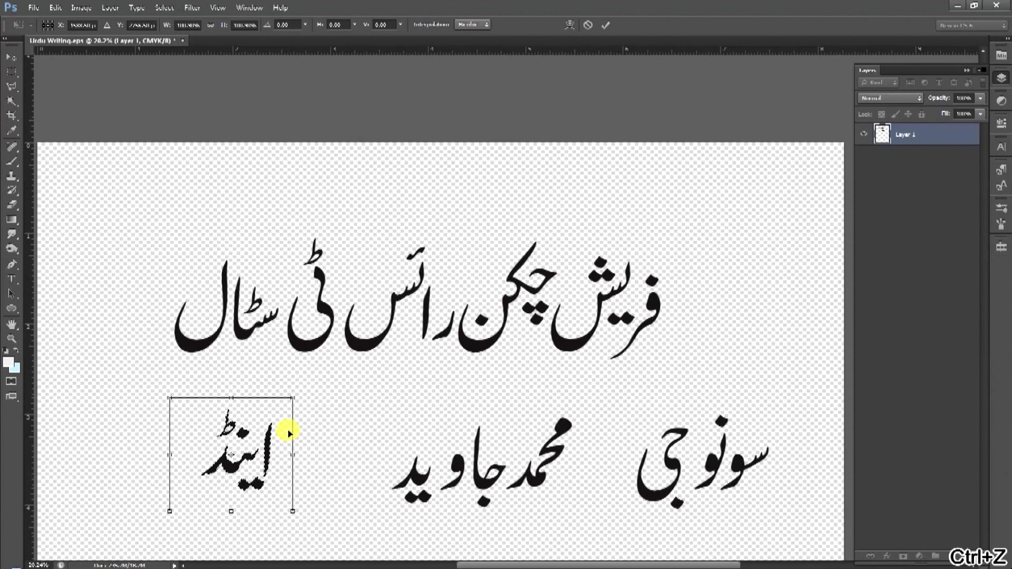
{"action": "key", "text": "Escape"}
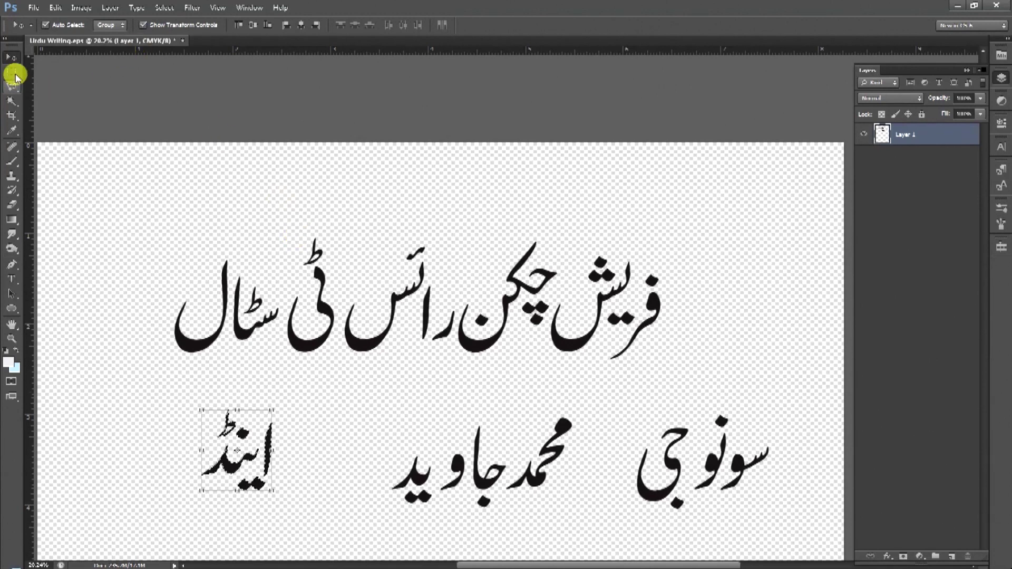
Cycle through the Magic Wand, Move, Marquee and Lasso tools, then open Computer from Start.
{"action": "left_click", "coordinate": [12, 102]}
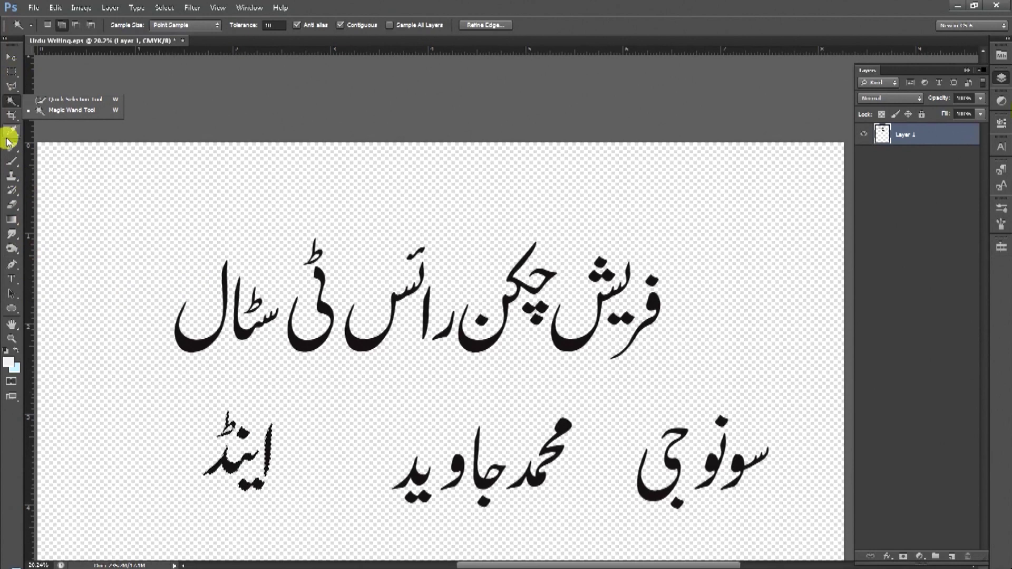
{"action": "scroll", "coordinate": [142, 230], "scroll_direction": "down", "scroll_amount": 2}
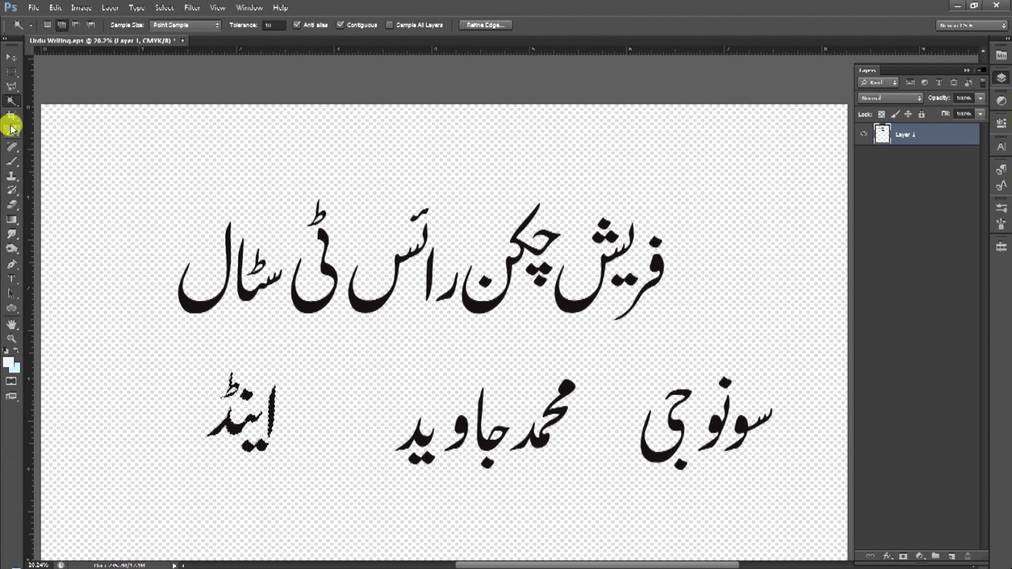
{"action": "key", "text": "v"}
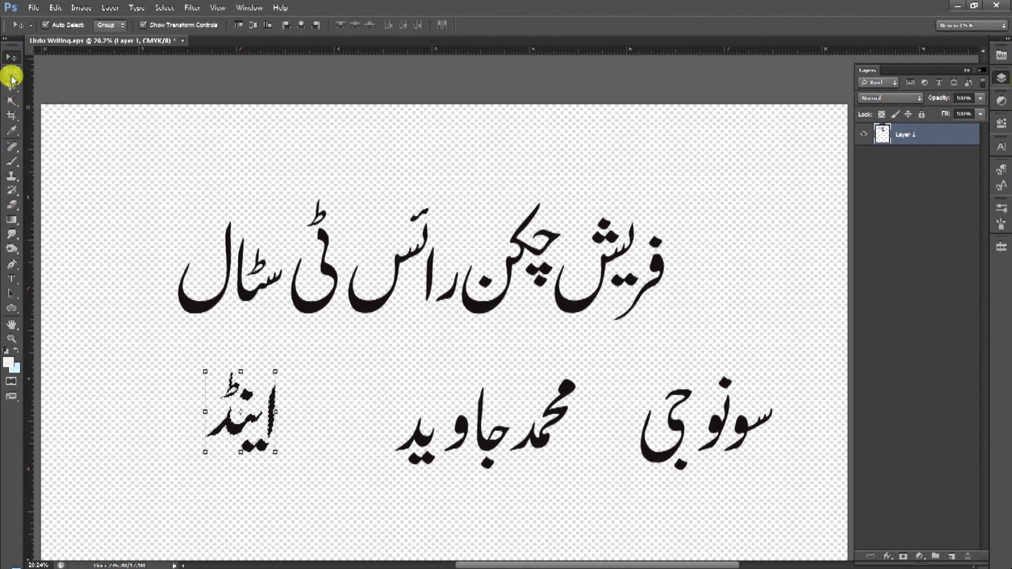
{"action": "left_click", "coordinate": [12, 74]}
{"action": "left_click", "coordinate": [12, 87]}
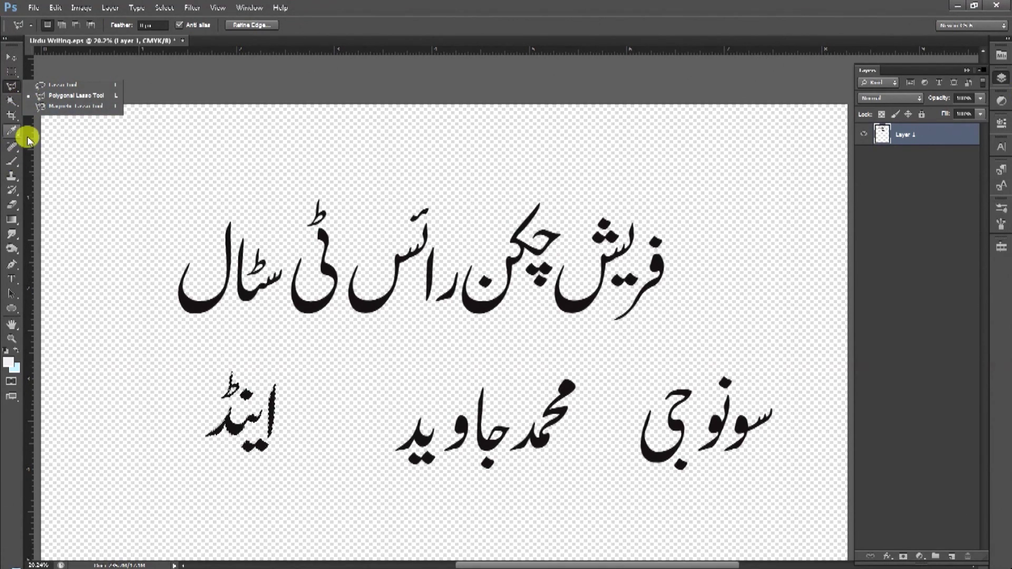
{"action": "left_click", "coordinate": [7, 557]}
{"action": "left_click", "coordinate": [177, 450]}
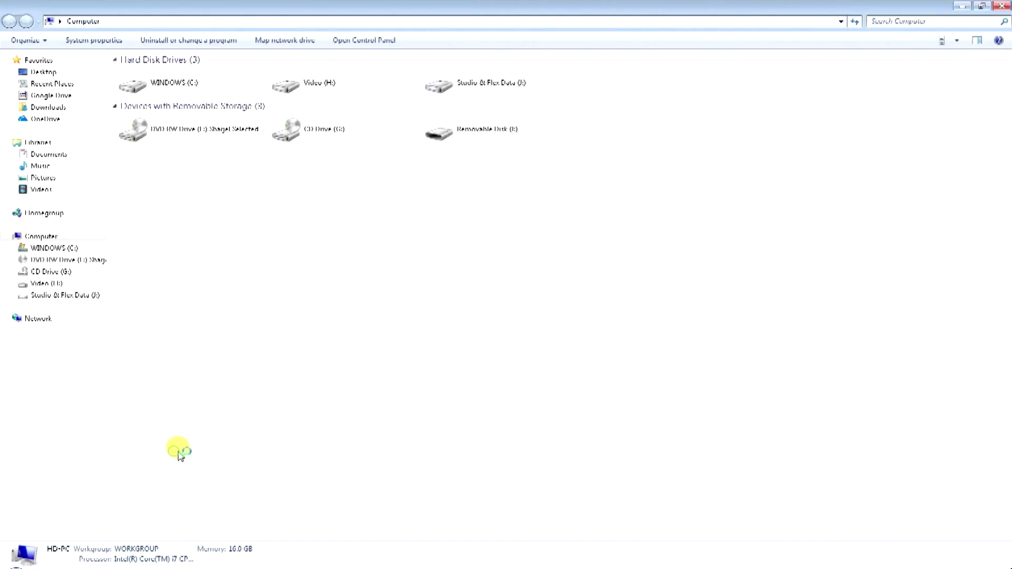
Drag 2.JPG from the desktop's Fresh Chicken Rice folder into Photoshop as a new document.
{"action": "key", "text": "super+d"}
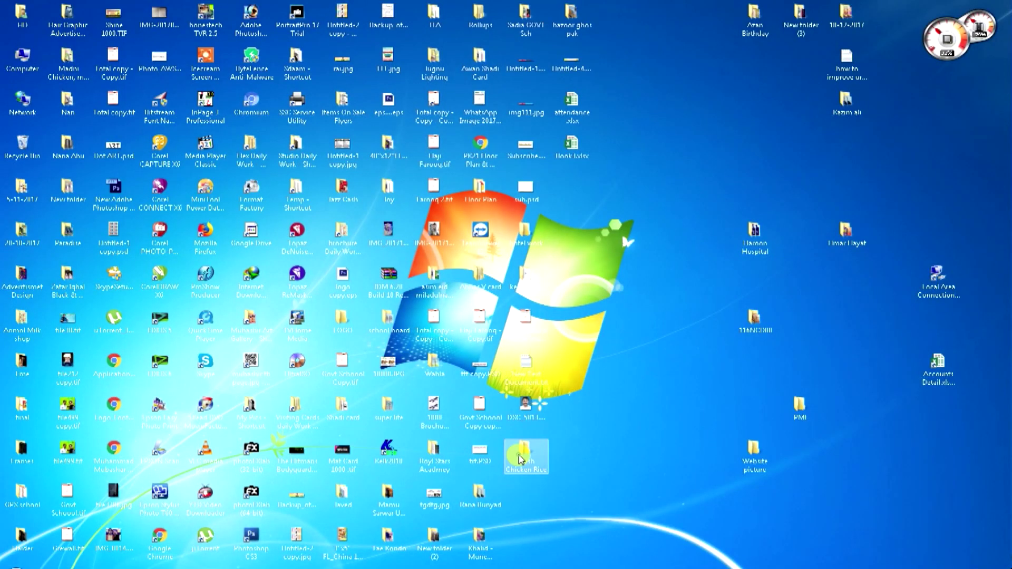
{"action": "double_click", "coordinate": [522, 452]}
{"action": "scroll", "coordinate": [244, 179], "scroll_direction": "up", "scroll_amount": 4}
{"action": "left_click_drag", "start_coordinate": [369, 126], "coordinate": [419, 18]}
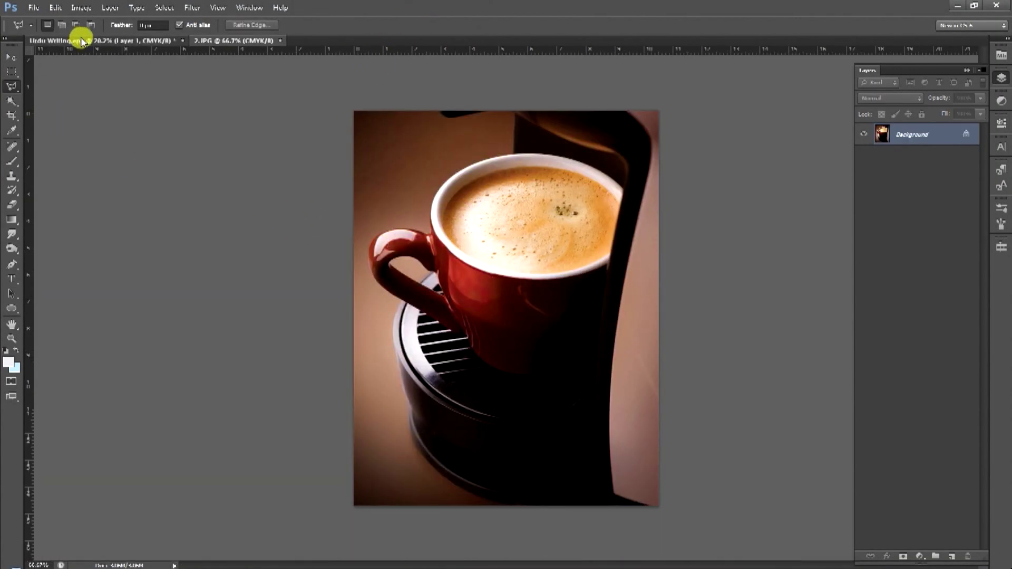
Use the Magic Wand to select the upper-left background down to the cup handle.
{"action": "left_click", "coordinate": [116, 40]}
{"action": "left_click", "coordinate": [209, 41]}
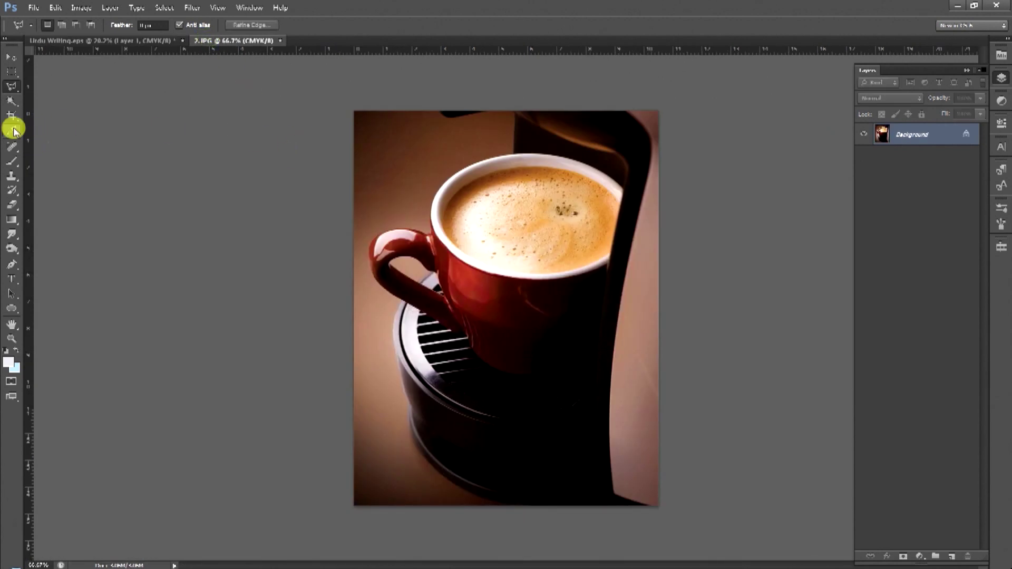
{"action": "left_click_drag", "start_coordinate": [18, 90], "coordinate": [53, 95]}
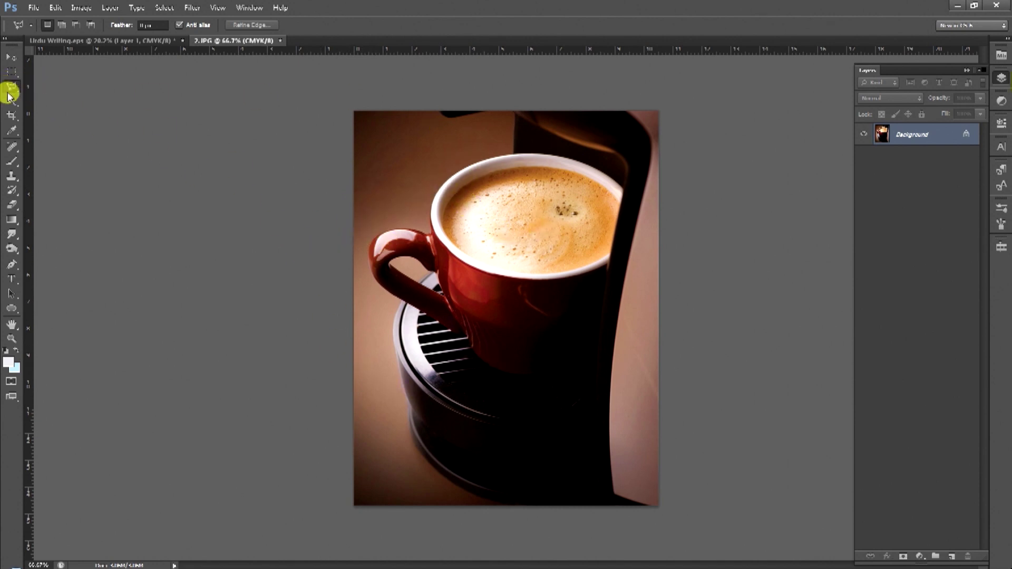
{"action": "left_click_drag", "start_coordinate": [11, 101], "coordinate": [12, 107]}
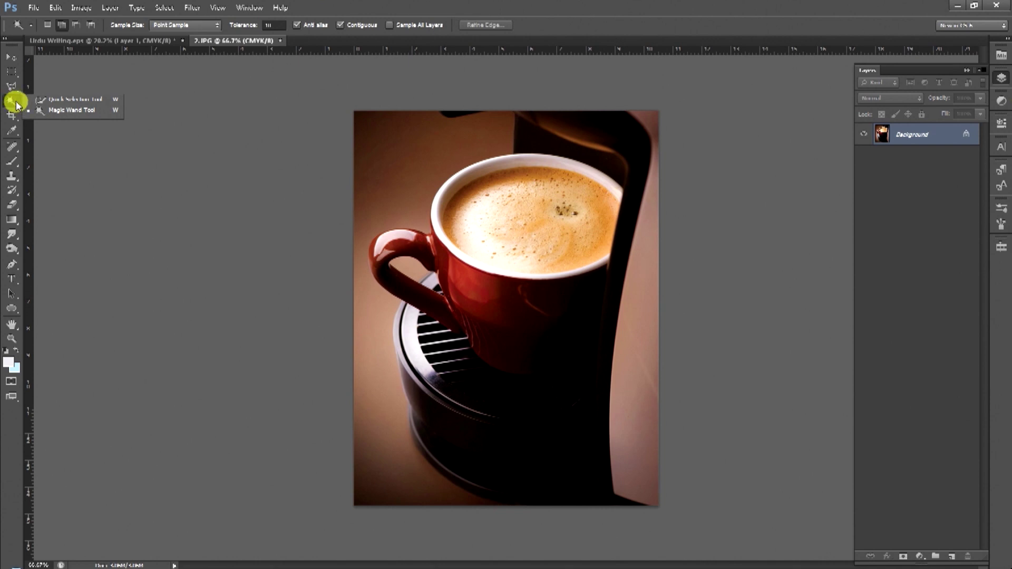
{"action": "left_click", "coordinate": [72, 109]}
{"action": "left_click", "coordinate": [419, 156]}
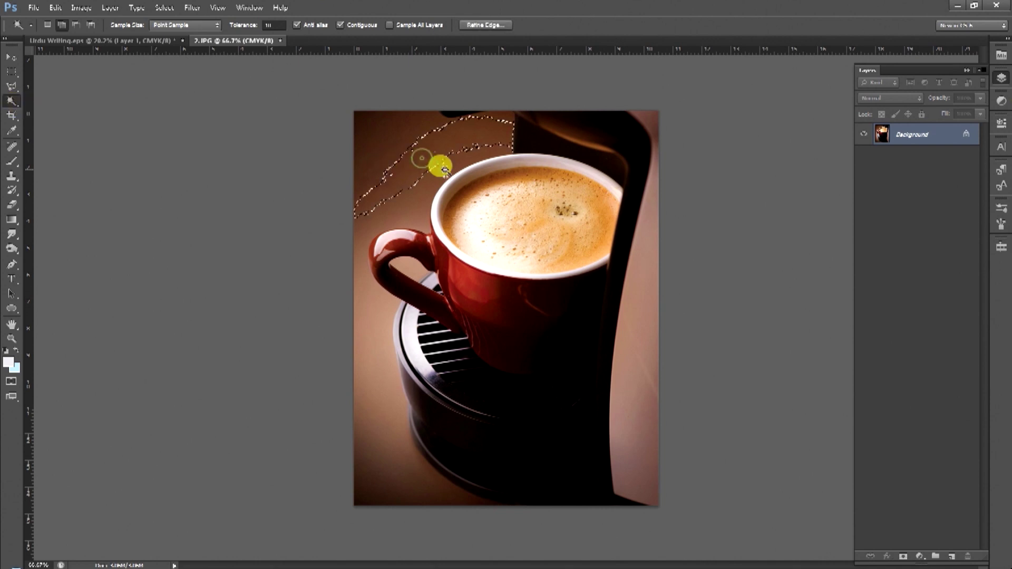
{"action": "left_click", "coordinate": [414, 199]}
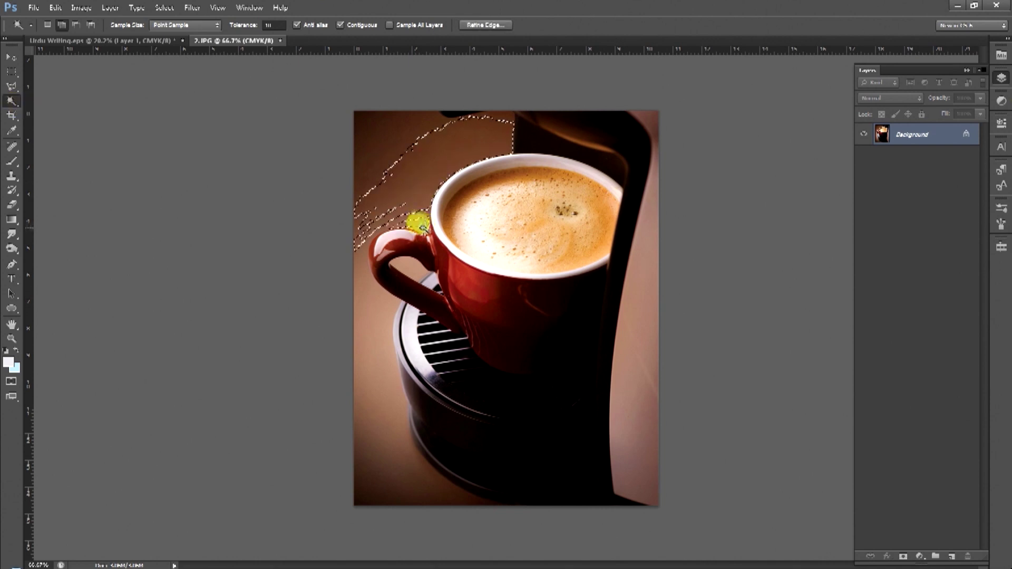
Set tolerance to 40 and add the background around the handle and machine base.
{"action": "left_click", "coordinate": [255, 27]}
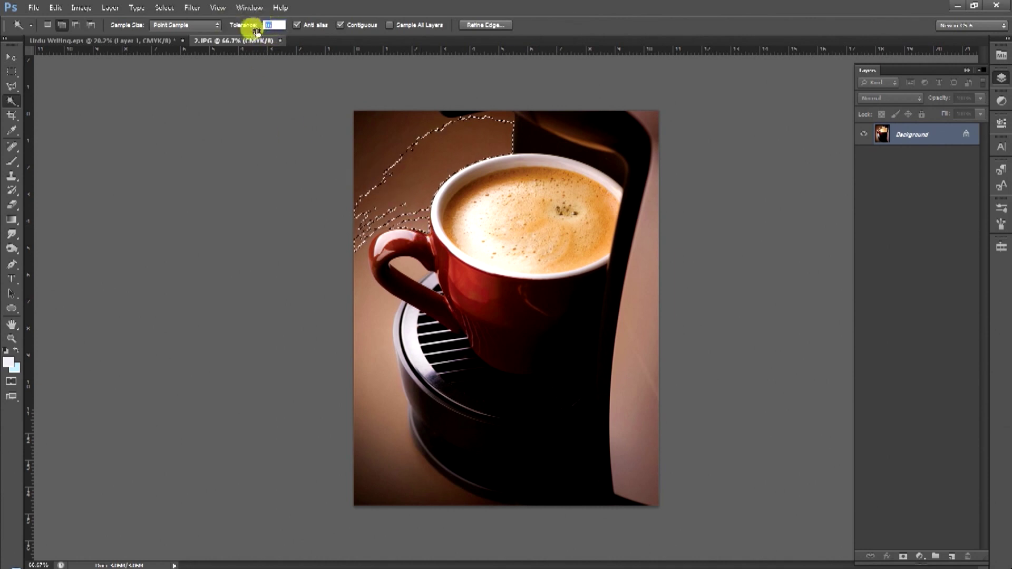
{"action": "type", "text": "40"}
{"action": "left_click", "coordinate": [370, 132]}
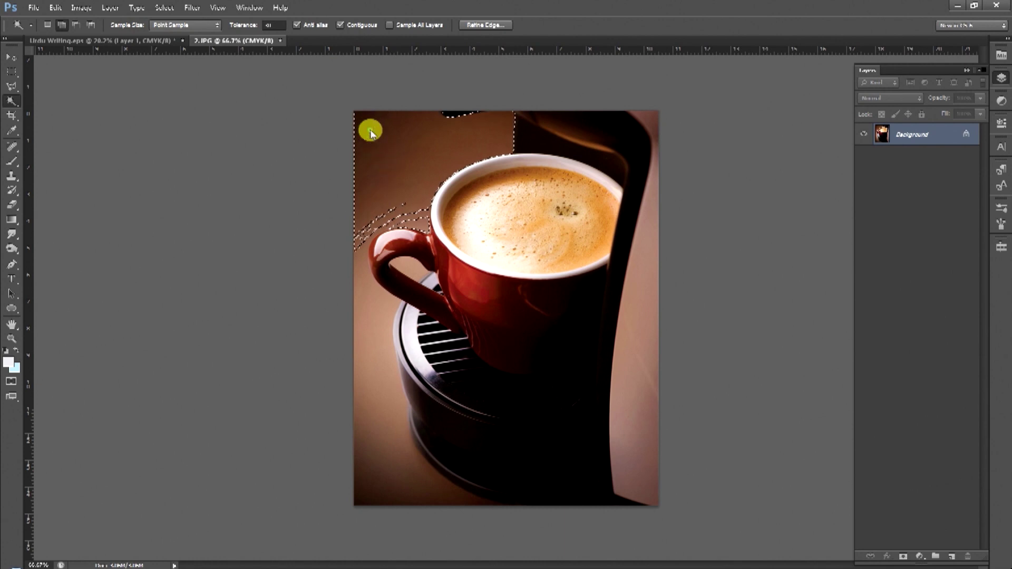
{"action": "left_click", "coordinate": [413, 216]}
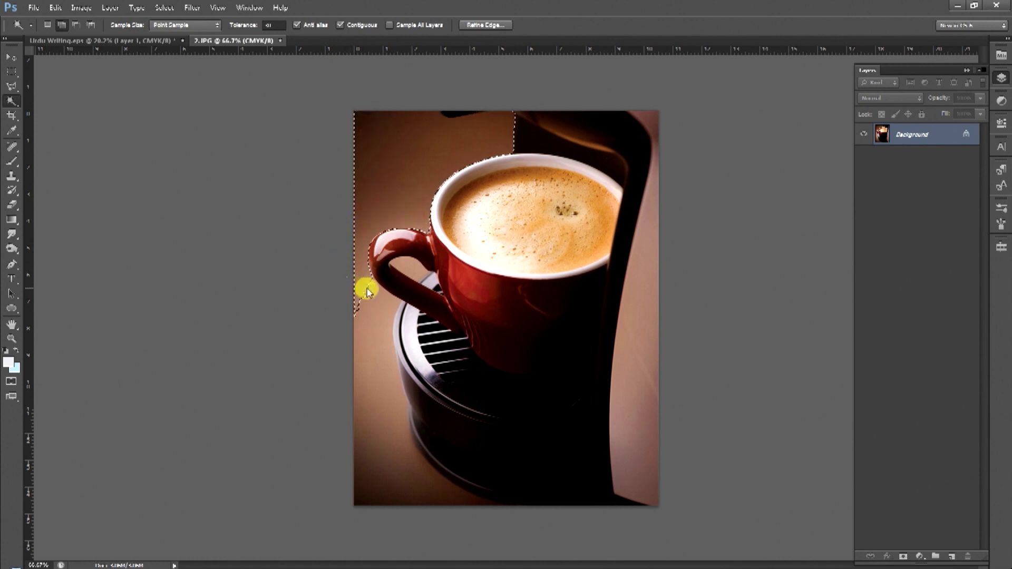
{"action": "left_click", "coordinate": [371, 456]}
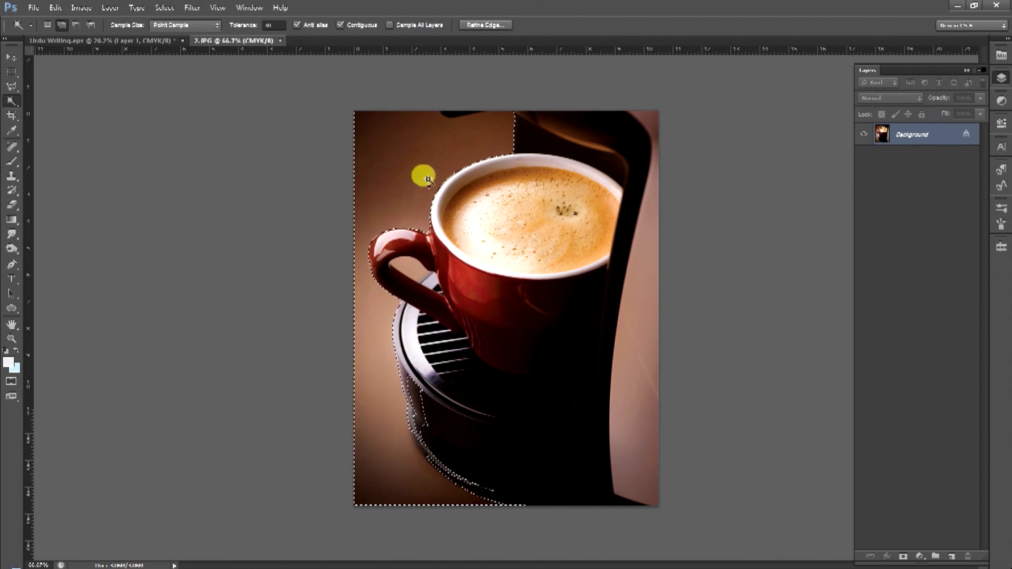
{"action": "left_click_drag", "start_coordinate": [463, 454], "coordinate": [443, 348]}
Zoom into the machine base edge and subtract the rim area from the selection.
{"action": "key", "text": "alt"}
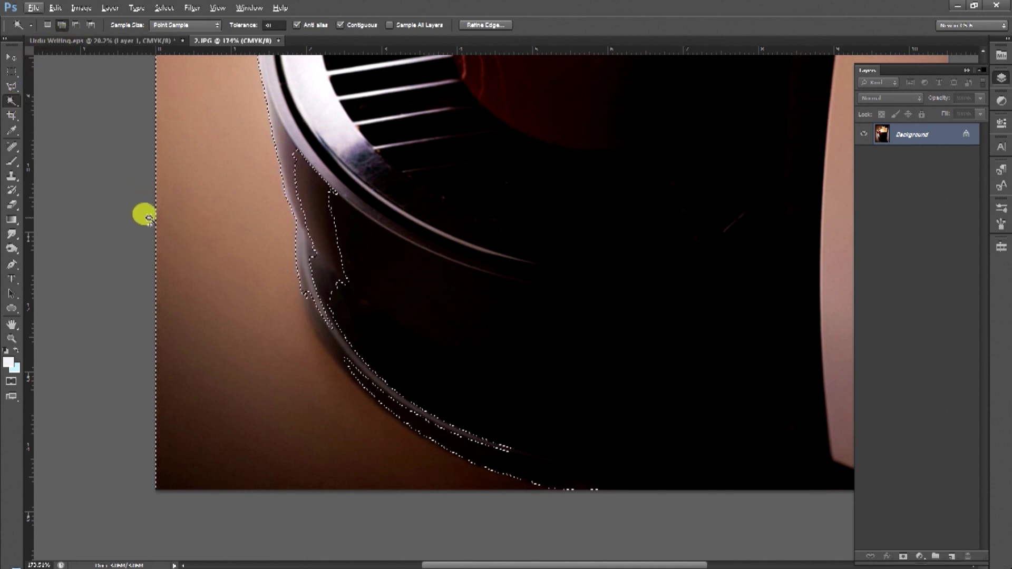
{"action": "key", "text": "alt"}
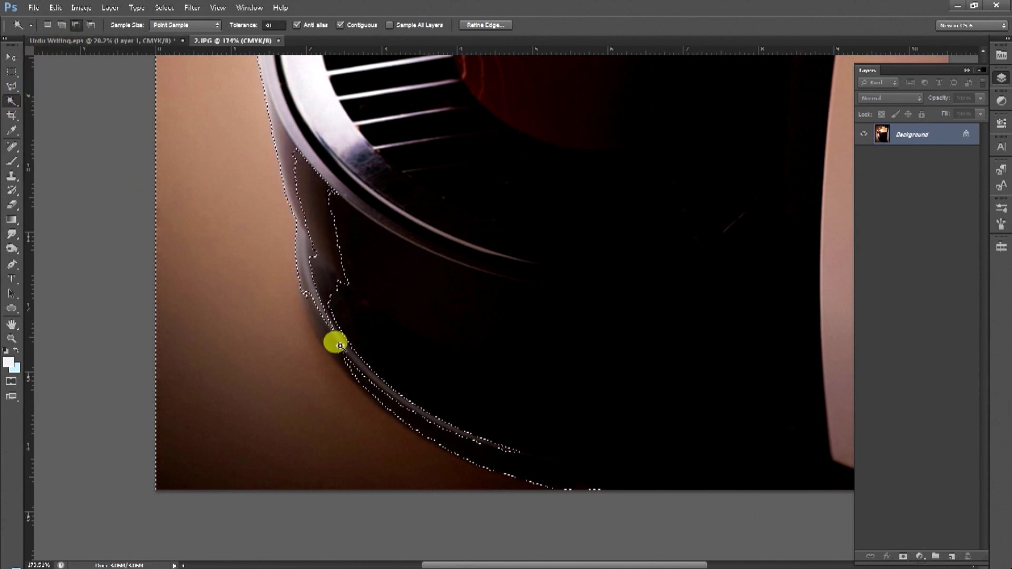
{"action": "key", "text": "ctrl+space"}
{"action": "left_click_drag", "start_coordinate": [323, 332], "coordinate": [343, 338]}
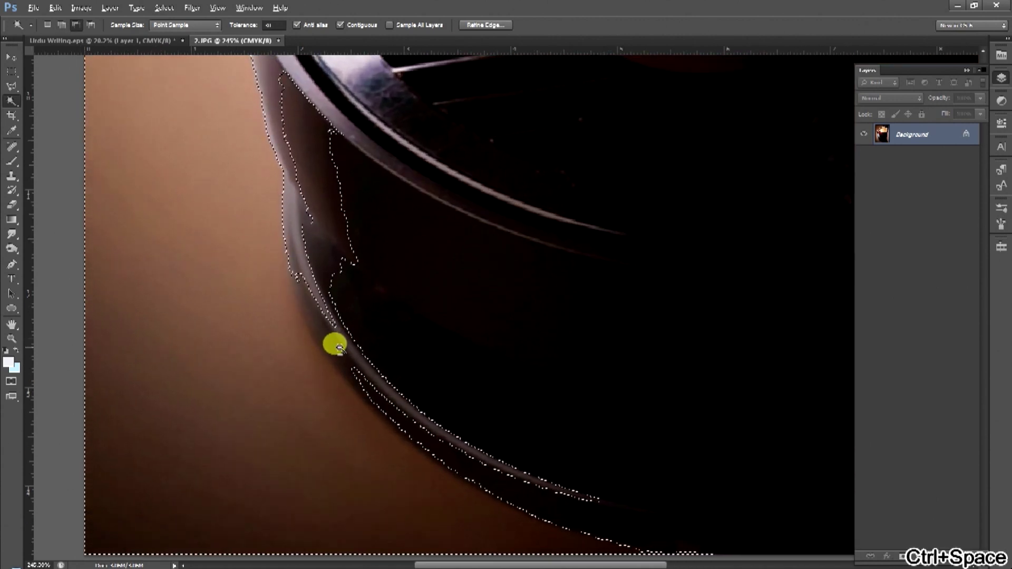
{"action": "key", "text": "shift"}
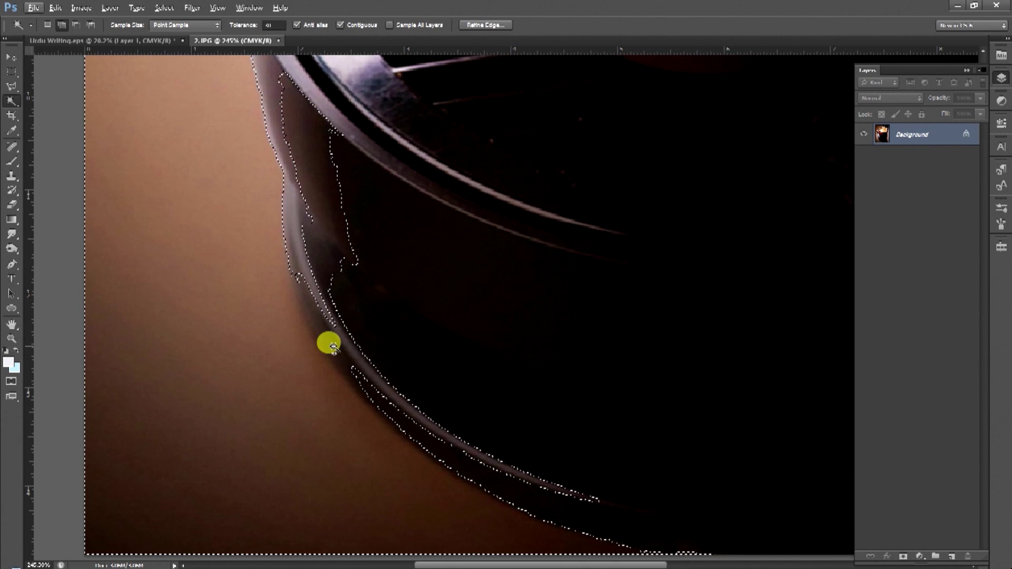
{"action": "key", "text": "alt"}
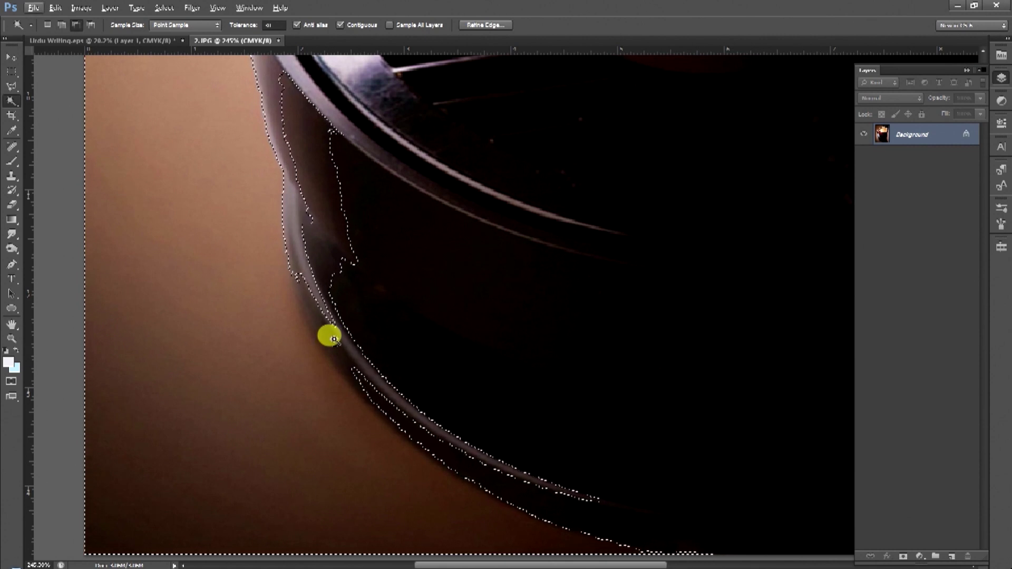
{"action": "left_click", "coordinate": [335, 344], "text": "alt"}
Step back to the earlier base-edge selection and reset Magic Wand tolerance to 10.
{"action": "key", "text": "ctrl+alt+z"}
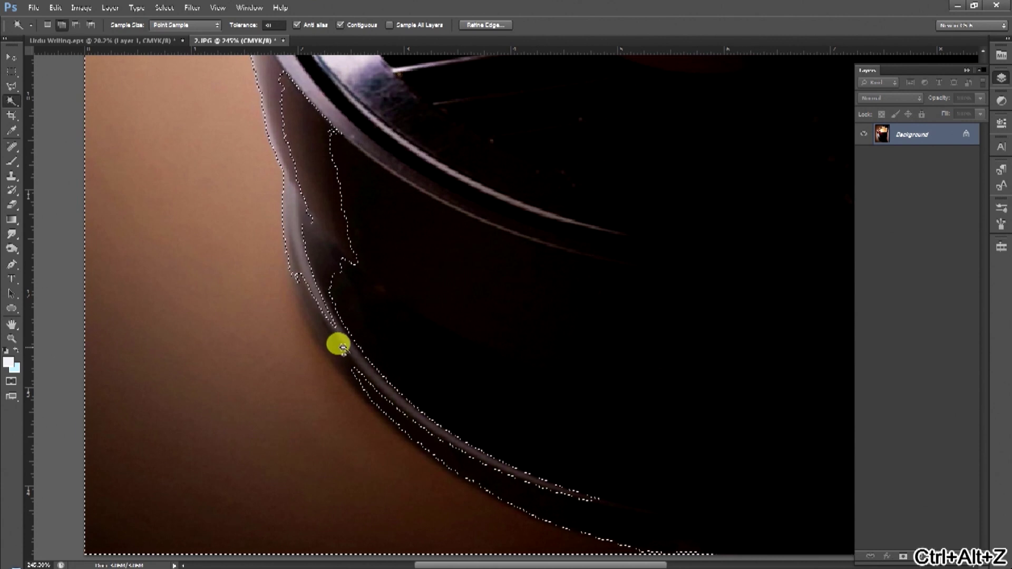
{"action": "key", "text": "ctrl+alt+z"}
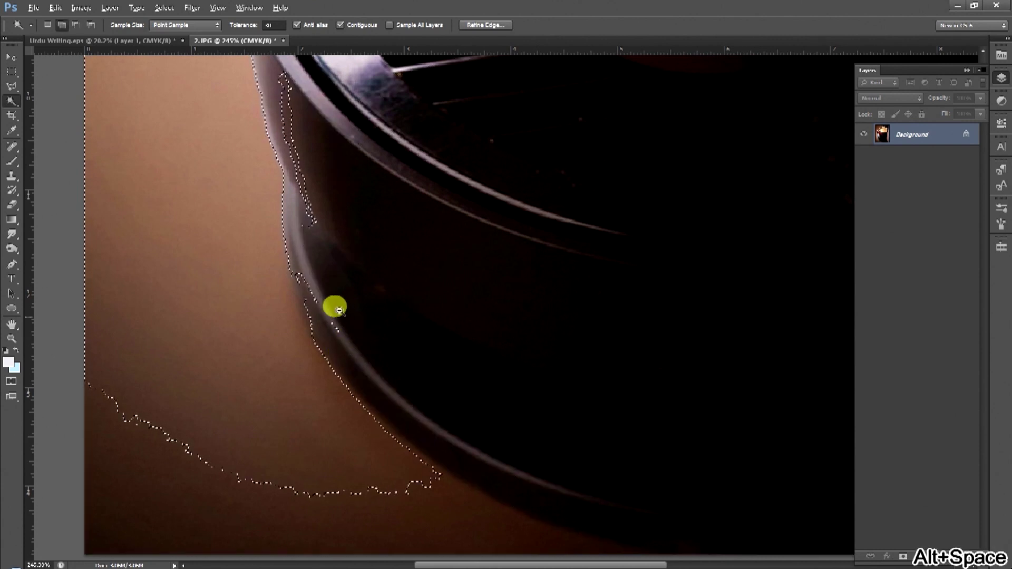
{"action": "left_click", "coordinate": [332, 306], "text": "alt"}
{"action": "key", "text": "ctrl+alt+z"}
{"action": "key", "text": "ctrl+alt+z"}
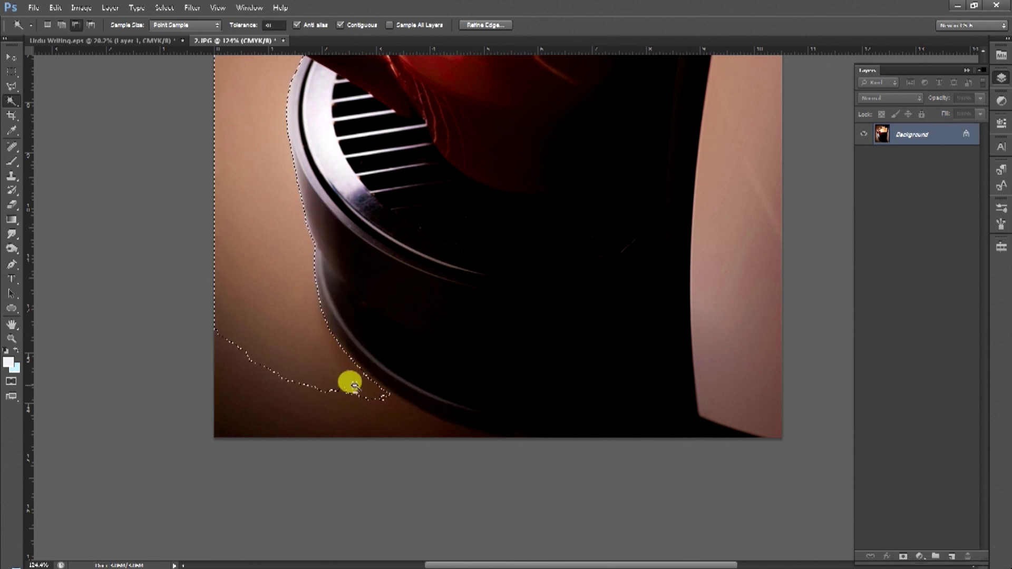
{"action": "key", "text": "ctrl+alt+z"}
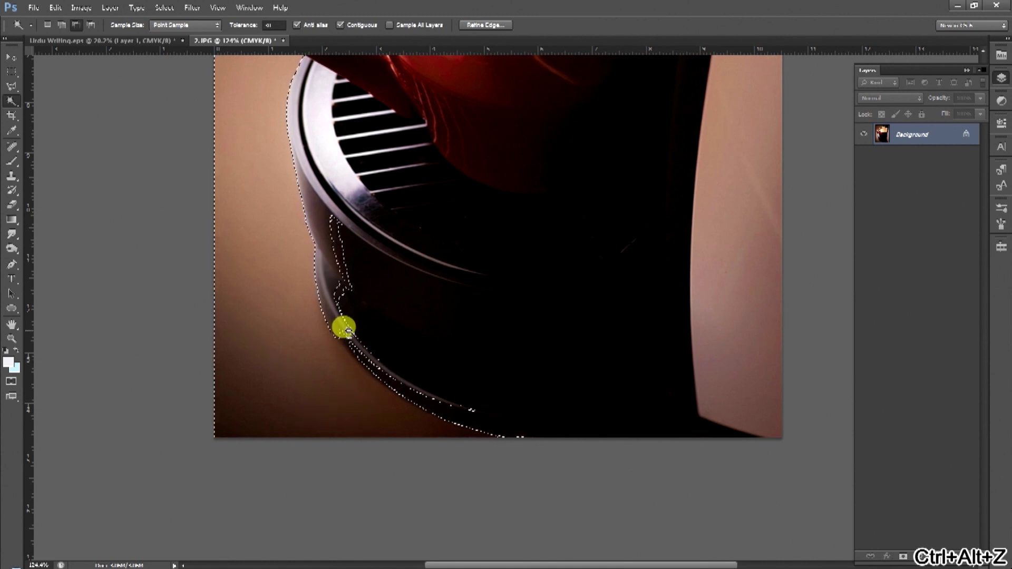
{"action": "left_click", "coordinate": [274, 24]}
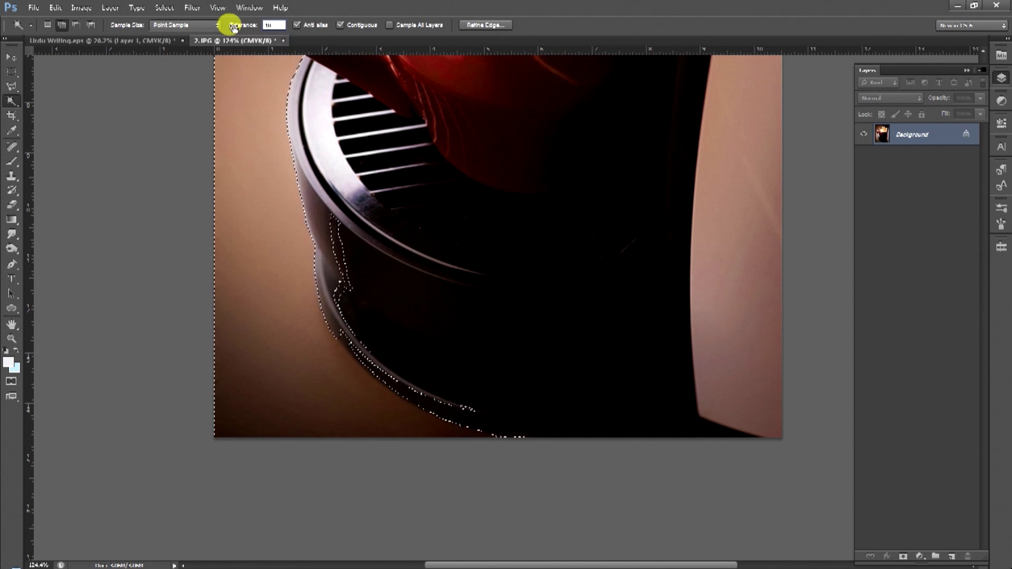
{"action": "key", "text": "Return"}
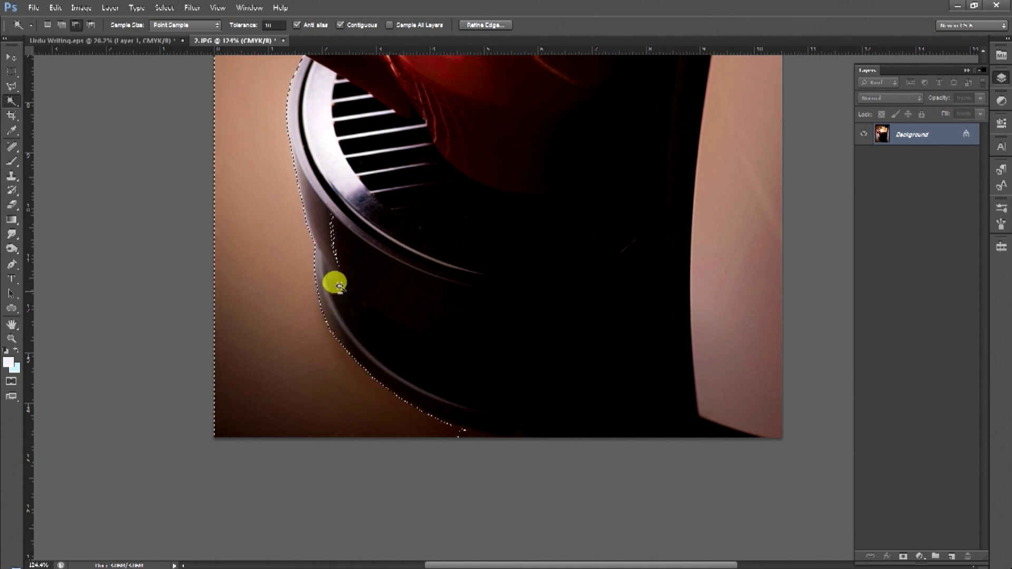
{"action": "key", "text": "shift"}
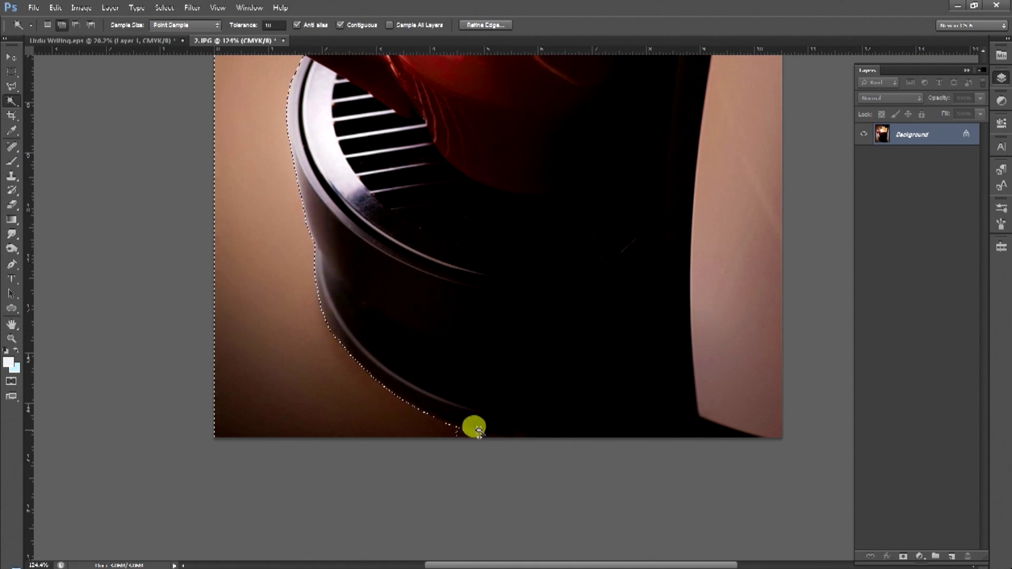
{"action": "left_click", "coordinate": [12, 87]}
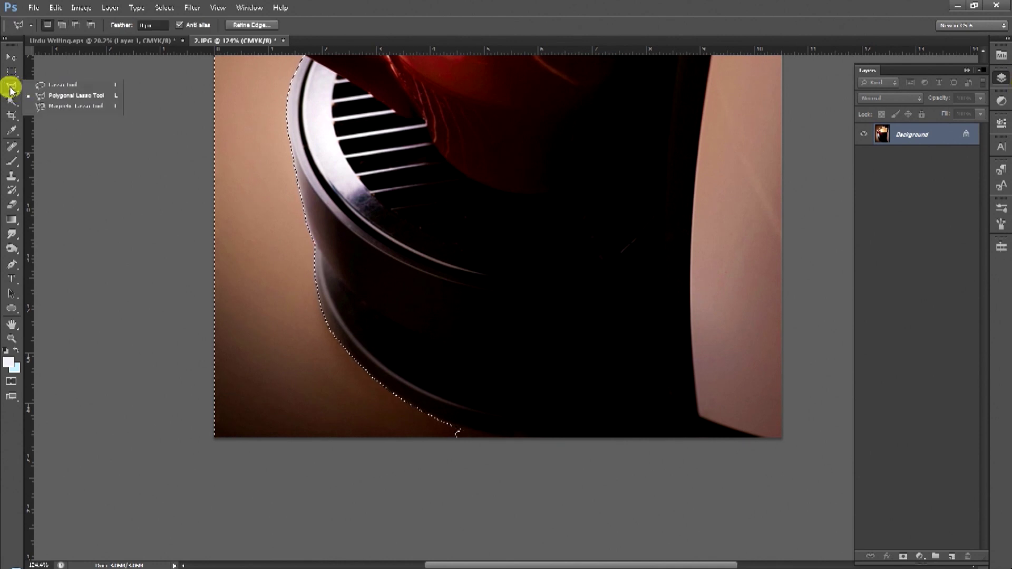
Zoom along the base rim, pick the Polygonal Lasso, and undo a stray deselect.
{"action": "left_click", "coordinate": [460, 394], "text": "ctrl"}
{"action": "left_click_drag", "start_coordinate": [459, 387], "coordinate": [352, 277]}
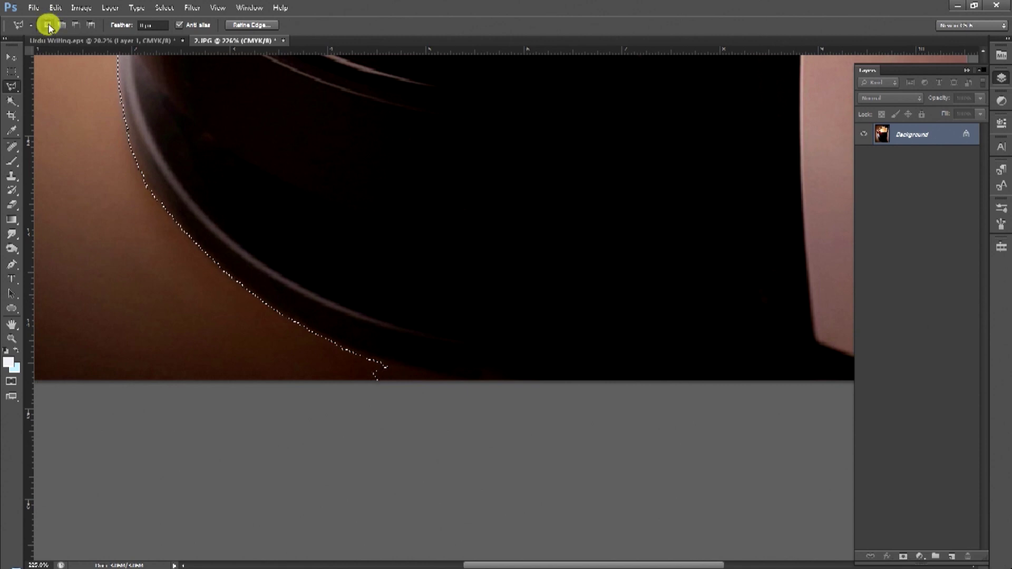
{"action": "left_click", "coordinate": [12, 71]}
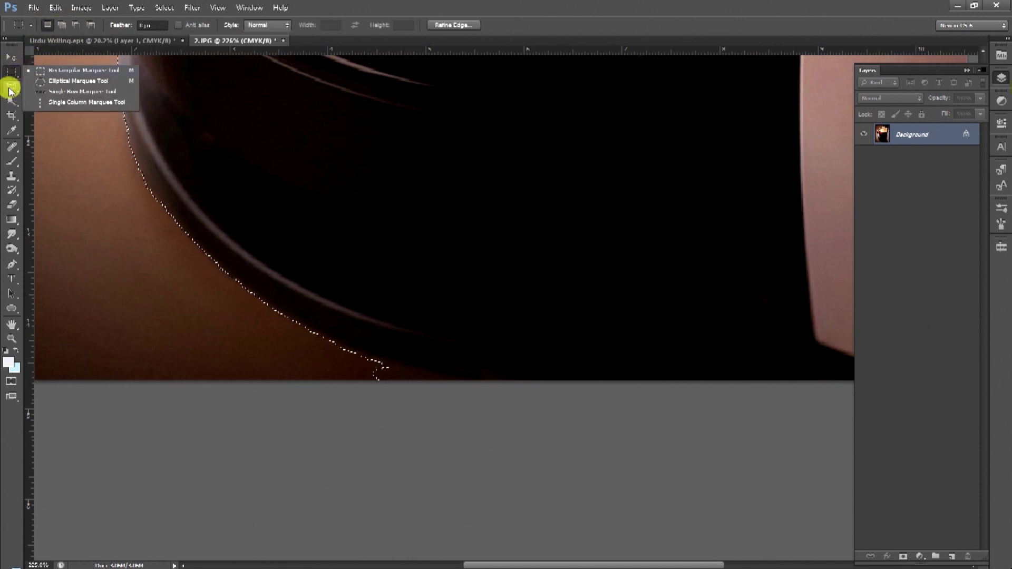
{"action": "left_click", "coordinate": [10, 88]}
{"action": "left_click", "coordinate": [55, 98]}
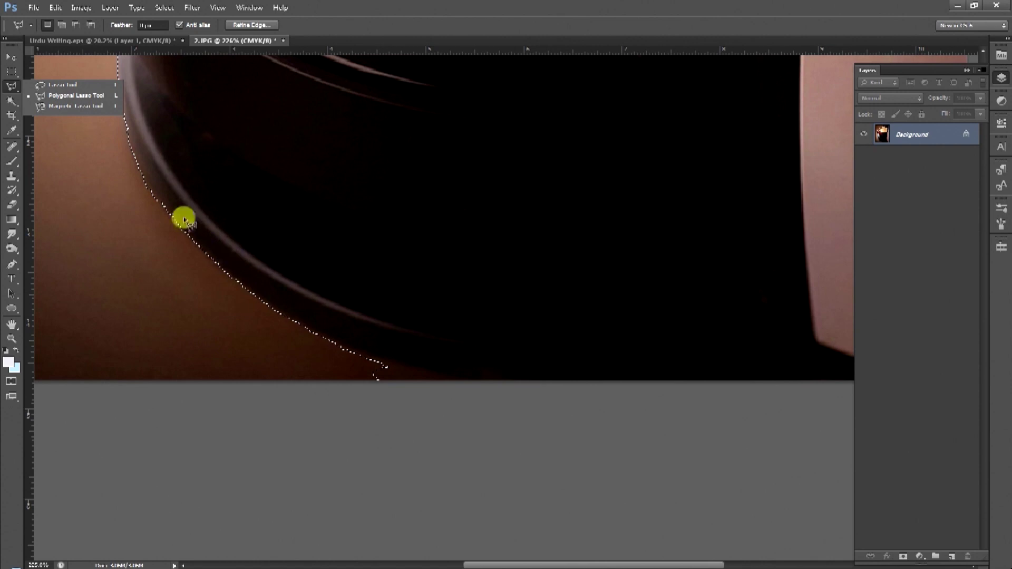
{"action": "left_click", "coordinate": [188, 278]}
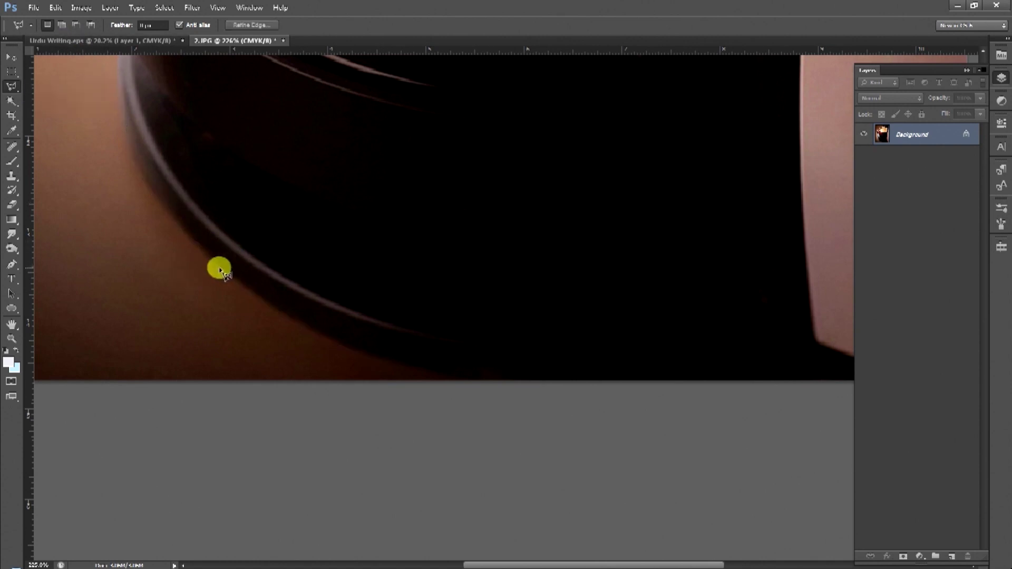
{"action": "key", "text": "ctrl+z"}
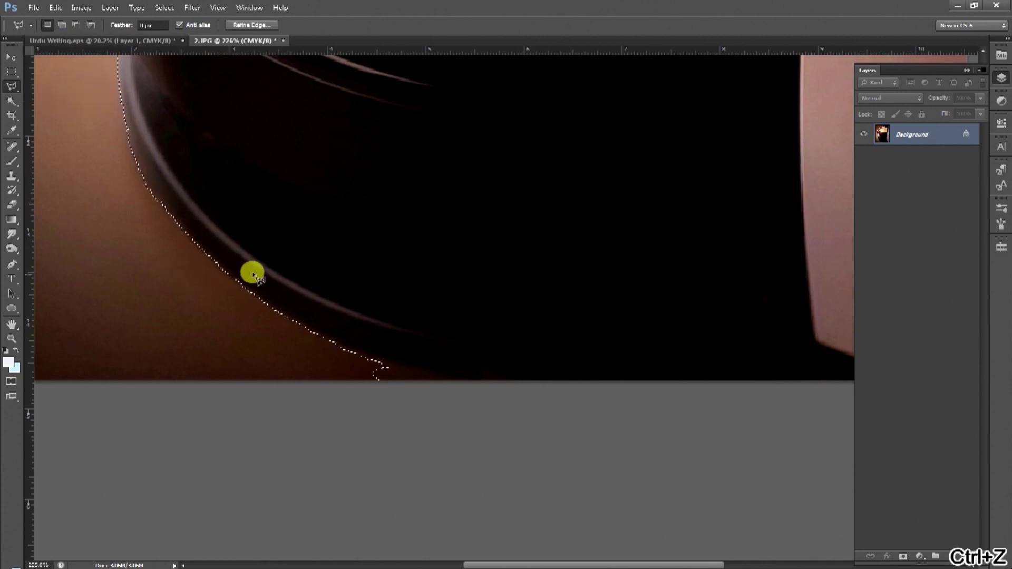
Add lasso points below the photo's bottom edge, close the outline, and fit the photo on screen.
{"action": "left_click", "coordinate": [67, 27]}
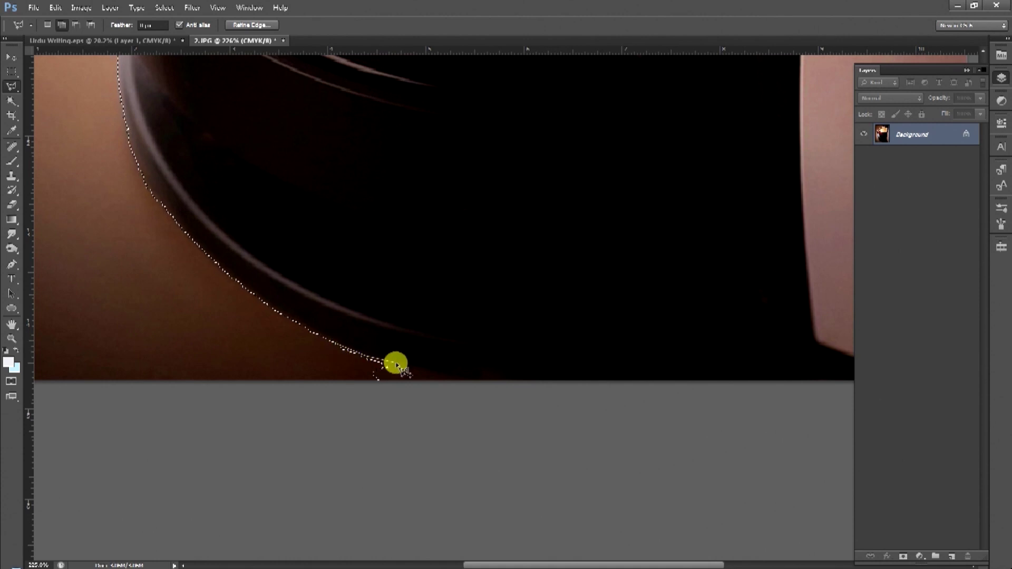
{"action": "left_click", "coordinate": [477, 384]}
{"action": "left_click", "coordinate": [465, 432]}
{"action": "left_click", "coordinate": [328, 447]}
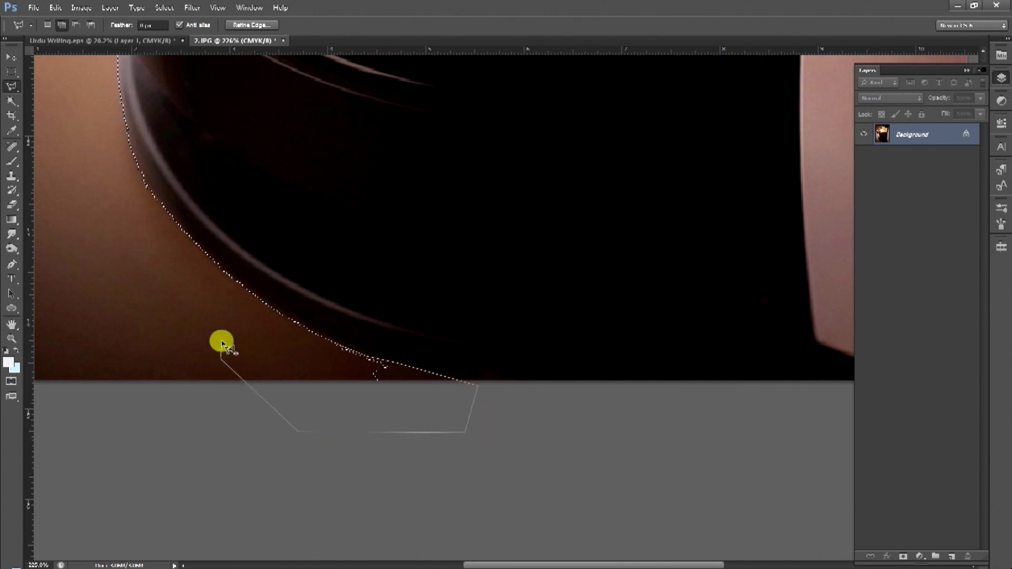
{"action": "double_click", "coordinate": [226, 273]}
{"action": "key", "text": "ctrl+0"}
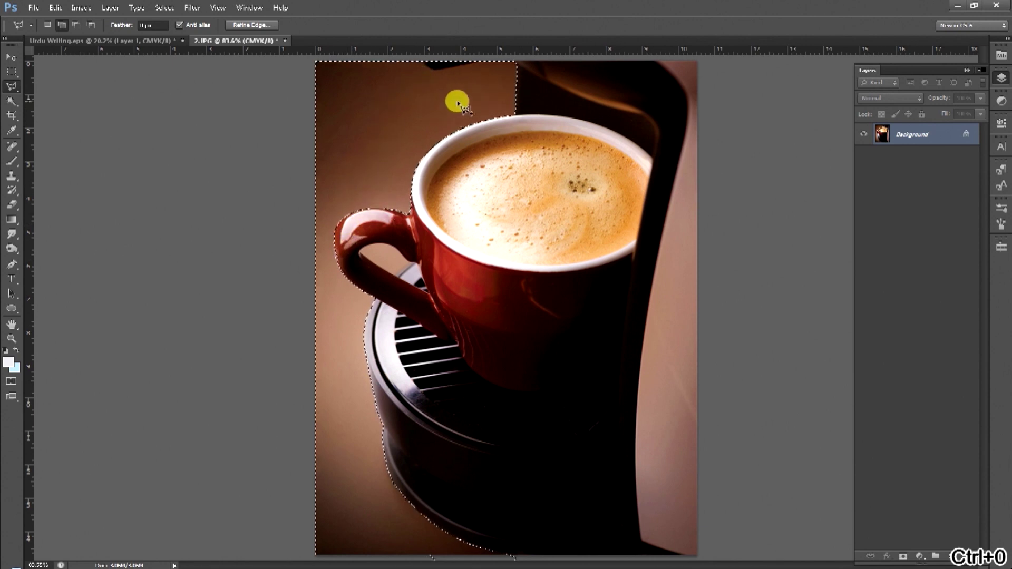
{"action": "left_click", "coordinate": [409, 274], "text": "ctrl"}
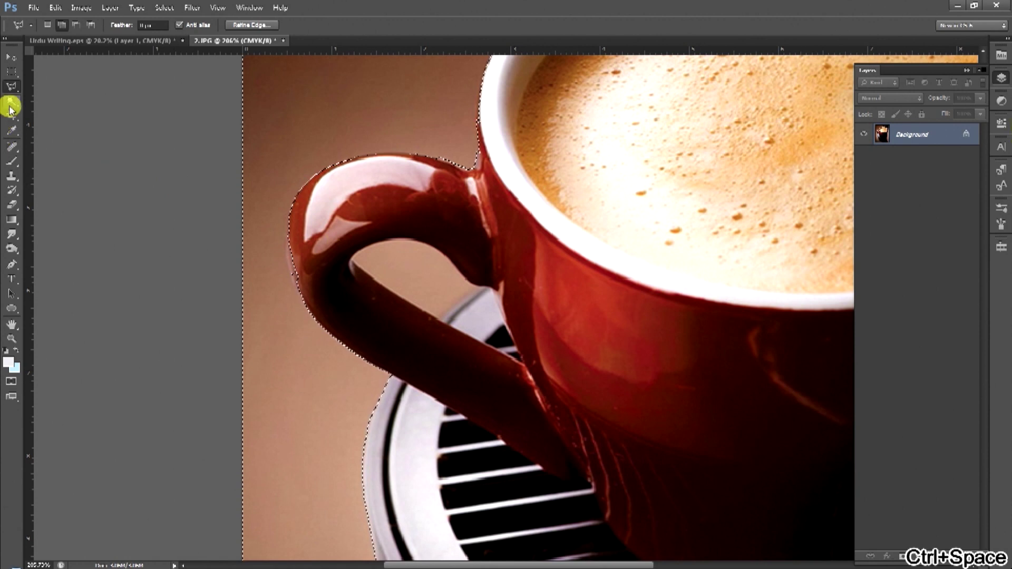
Add lasso points tracing the cup handle's inner curve, zooming in around it.
{"action": "left_click", "coordinate": [383, 257], "text": "ctrl"}
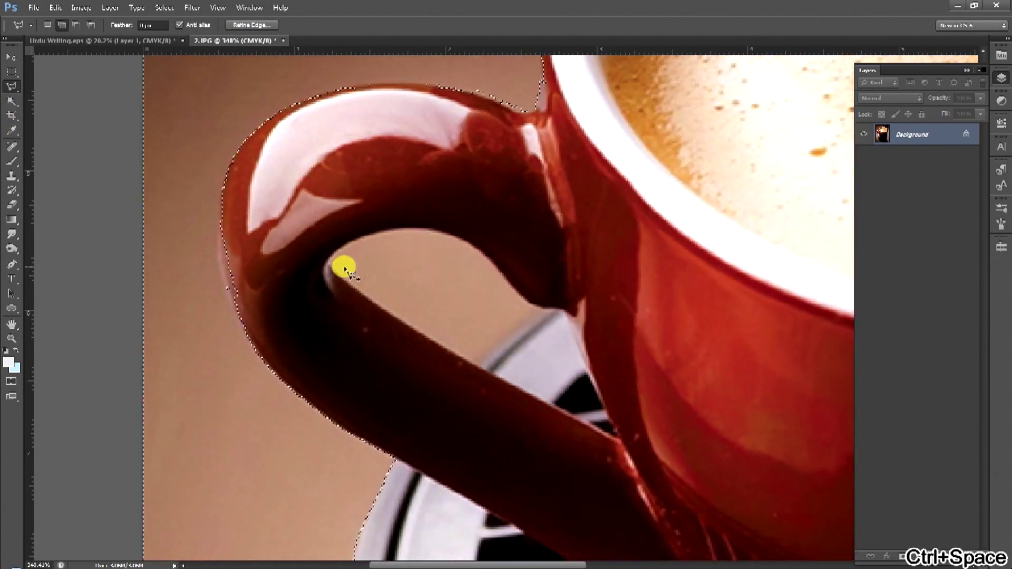
{"action": "left_click", "coordinate": [327, 251], "text": "ctrl"}
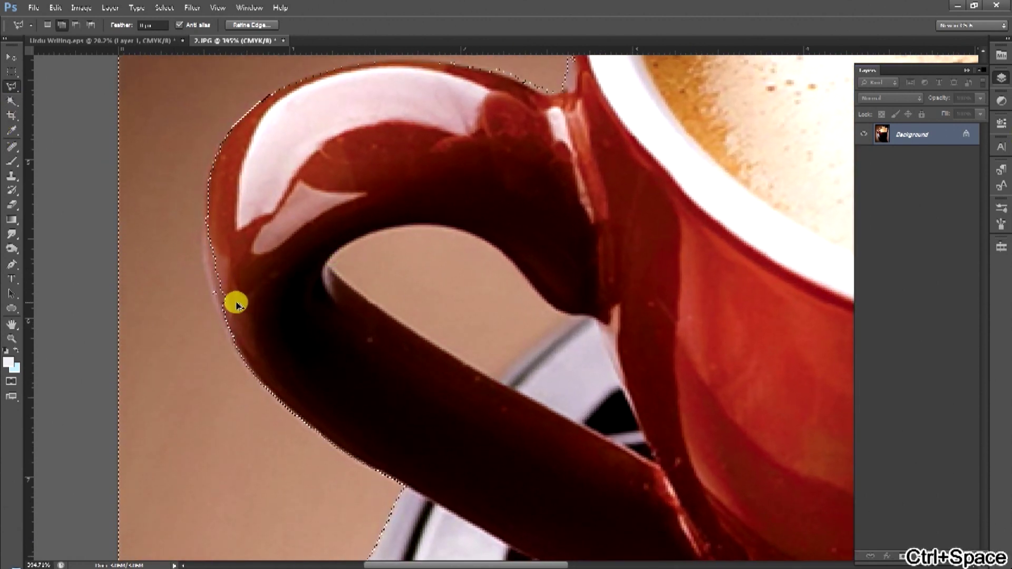
{"action": "key", "text": "ctrl+alt+z"}
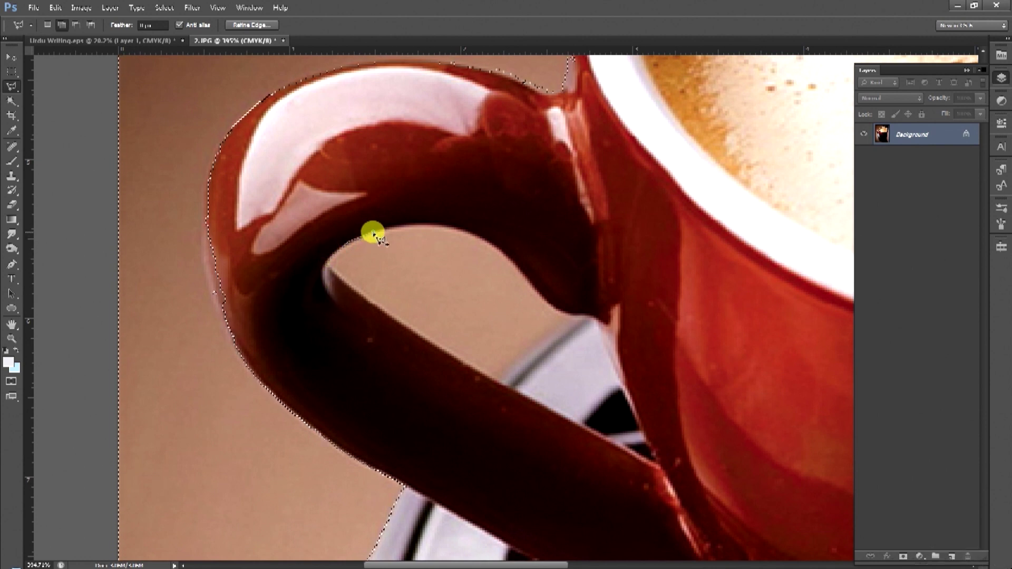
{"action": "left_click", "coordinate": [400, 231]}
{"action": "left_click", "coordinate": [456, 231]}
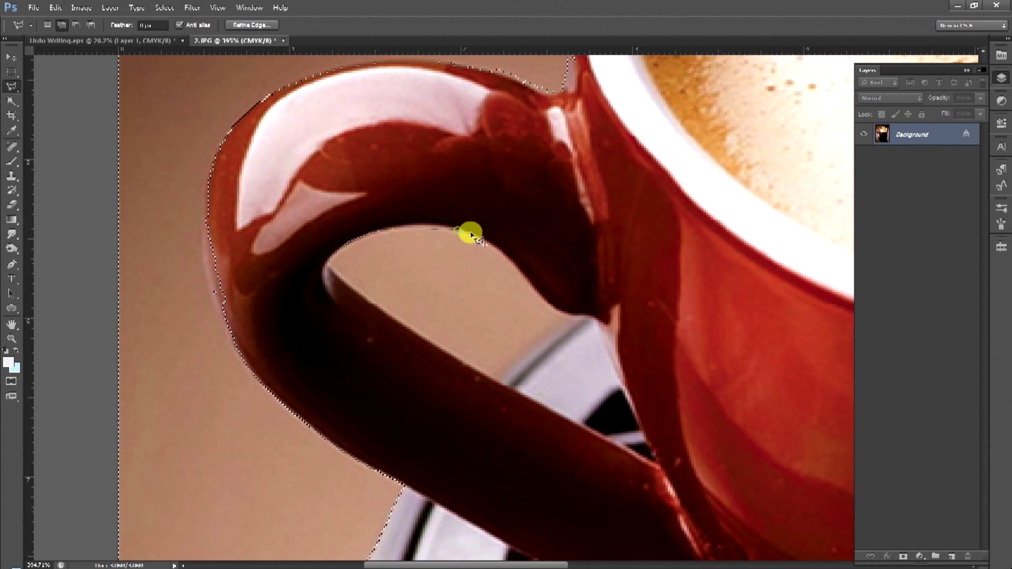
{"action": "key", "text": "ctrl+space"}
{"action": "left_click", "coordinate": [509, 264]}
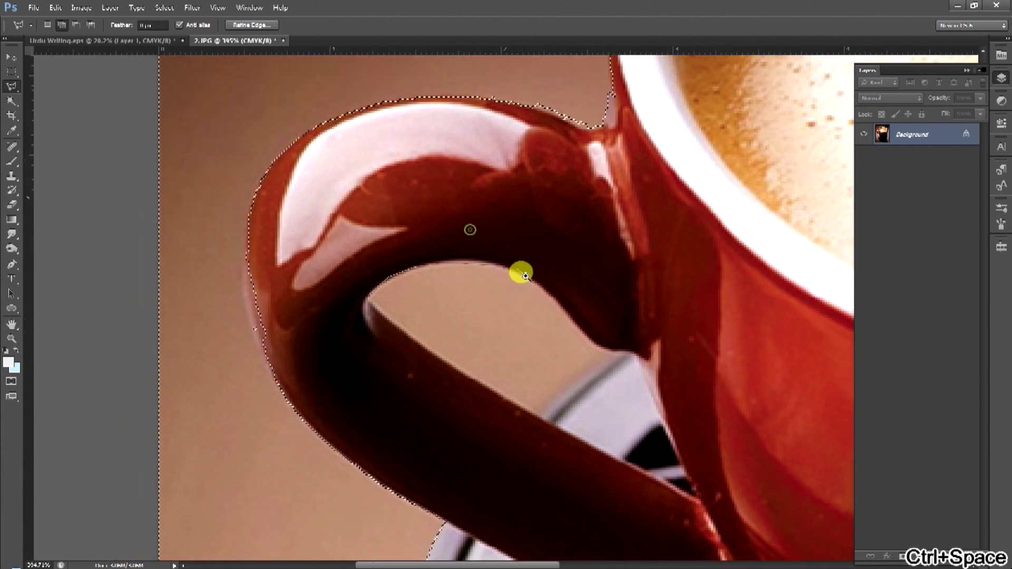
{"action": "mouse_move", "coordinate": [573, 323]}
{"action": "left_mouse_down"}
{"action": "mouse_move", "coordinate": [583, 339]}
{"action": "mouse_move", "coordinate": [578, 327]}
{"action": "mouse_move", "coordinate": [469, 290]}
{"action": "mouse_move", "coordinate": [537, 311]}
{"action": "mouse_move", "coordinate": [494, 287]}
{"action": "left_mouse_up"}
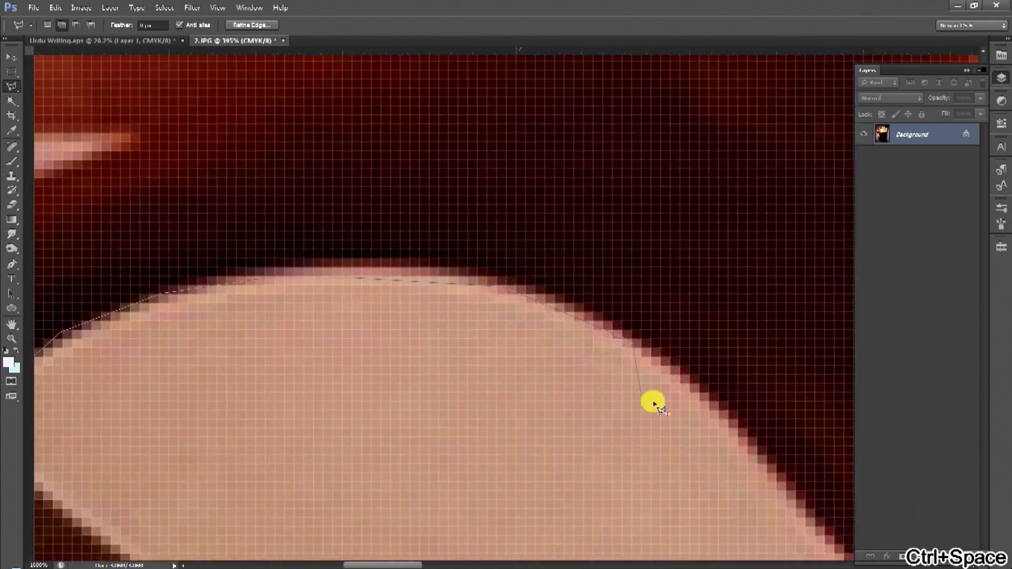
{"action": "key", "text": "alt+space"}
{"action": "mouse_move", "coordinate": [676, 385]}
{"action": "left_mouse_down"}
{"action": "mouse_move", "coordinate": [684, 383]}
{"action": "mouse_move", "coordinate": [650, 357]}
{"action": "mouse_move", "coordinate": [583, 361]}
{"action": "mouse_move", "coordinate": [429, 334]}
{"action": "mouse_move", "coordinate": [452, 287]}
{"action": "mouse_move", "coordinate": [418, 271]}
{"action": "mouse_move", "coordinate": [529, 323]}
{"action": "left_mouse_up"}
Switch back to the Magic Wand and zoom out from the handle to the whole photo.
{"action": "key", "text": "ctrl+space"}
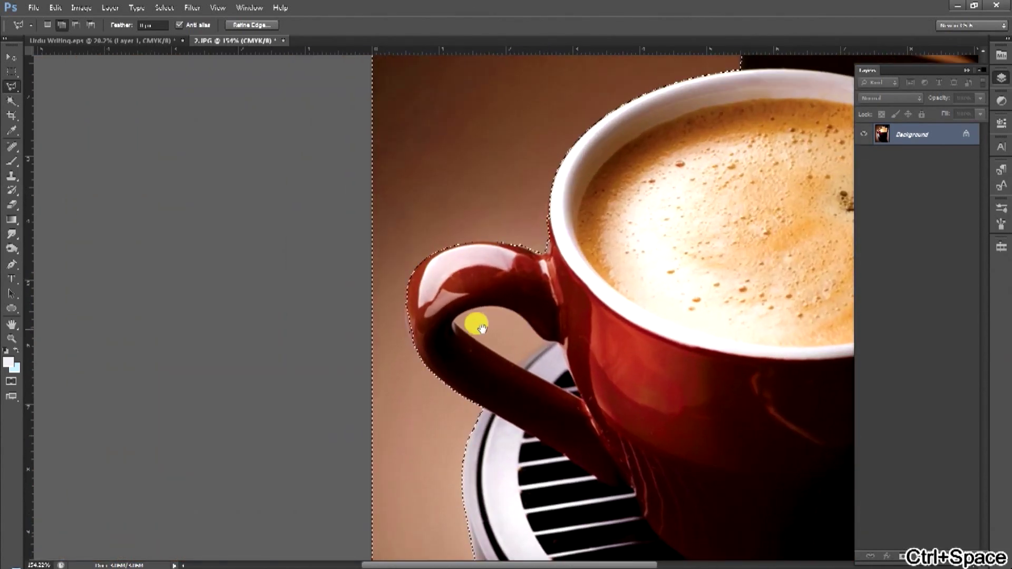
{"action": "right_click", "coordinate": [9, 99]}
{"action": "left_click", "coordinate": [74, 109]}
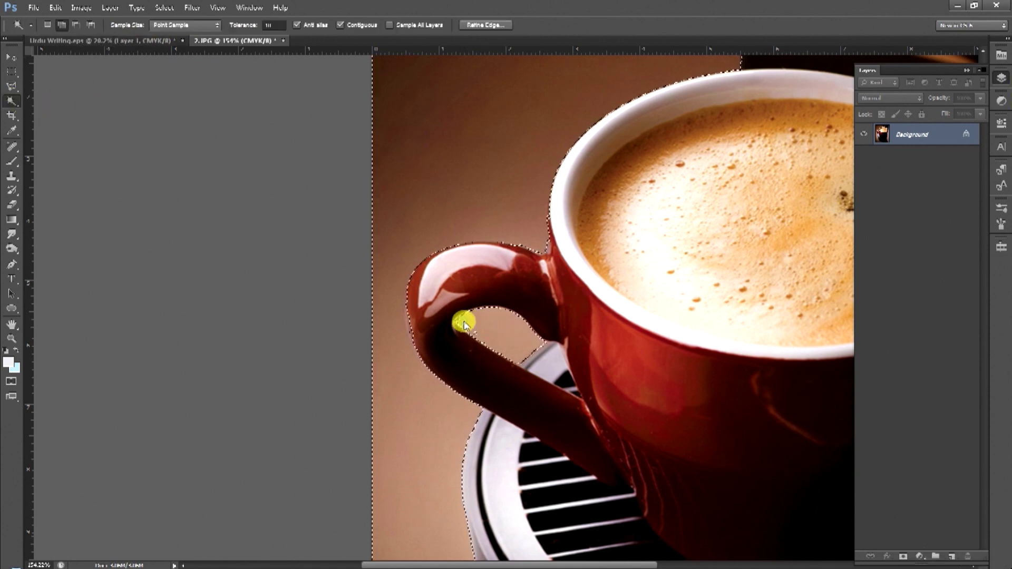
{"action": "key", "text": "ctrl+space"}
{"action": "mouse_move", "coordinate": [495, 342]}
{"action": "left_mouse_down"}
{"action": "mouse_move", "coordinate": [521, 346]}
{"action": "mouse_move", "coordinate": [506, 337]}
{"action": "left_mouse_up"}
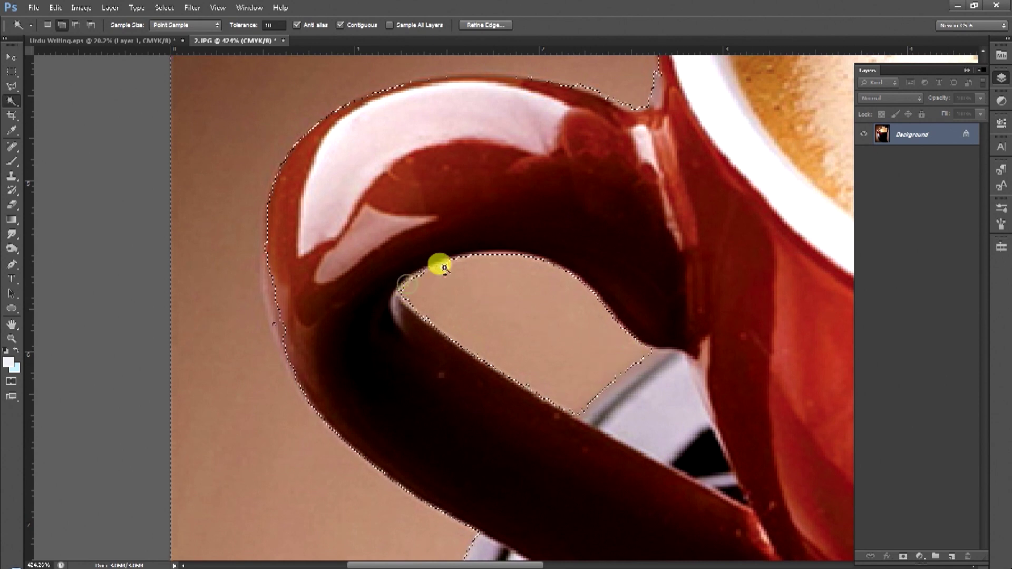
{"action": "left_click", "coordinate": [522, 292], "text": "alt"}
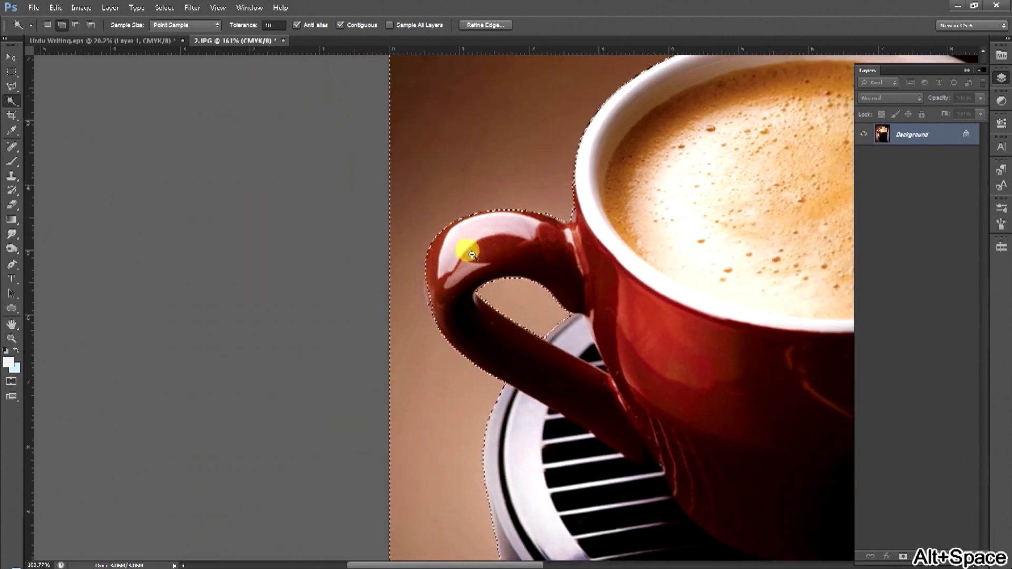
{"action": "left_click", "coordinate": [464, 295], "text": "ctrl"}
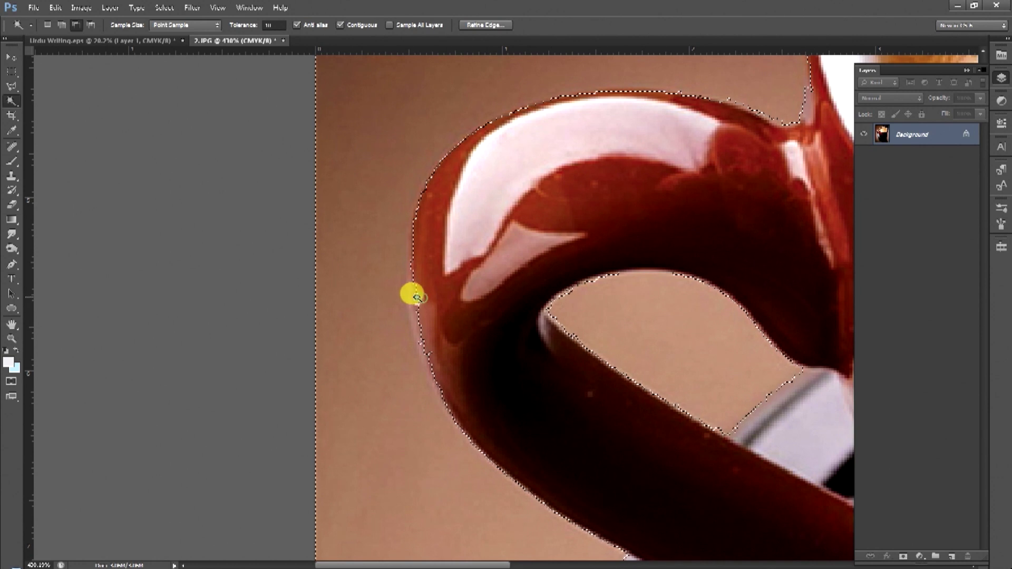
{"action": "key", "text": "alt+space"}
{"action": "left_click", "coordinate": [541, 217], "text": "alt"}
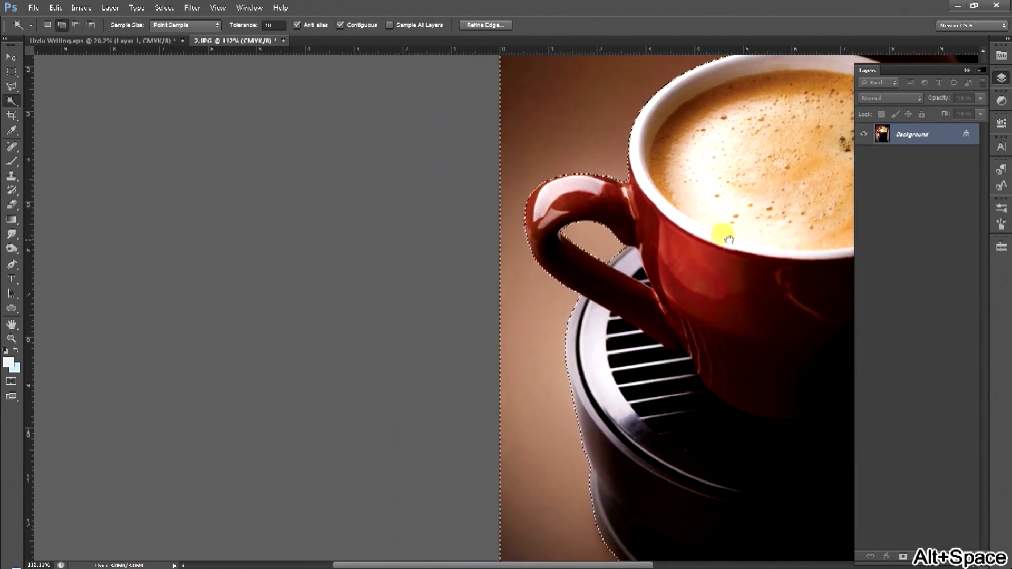
{"action": "left_click", "coordinate": [714, 226], "text": "alt"}
{"action": "right_click", "coordinate": [907, 131]}
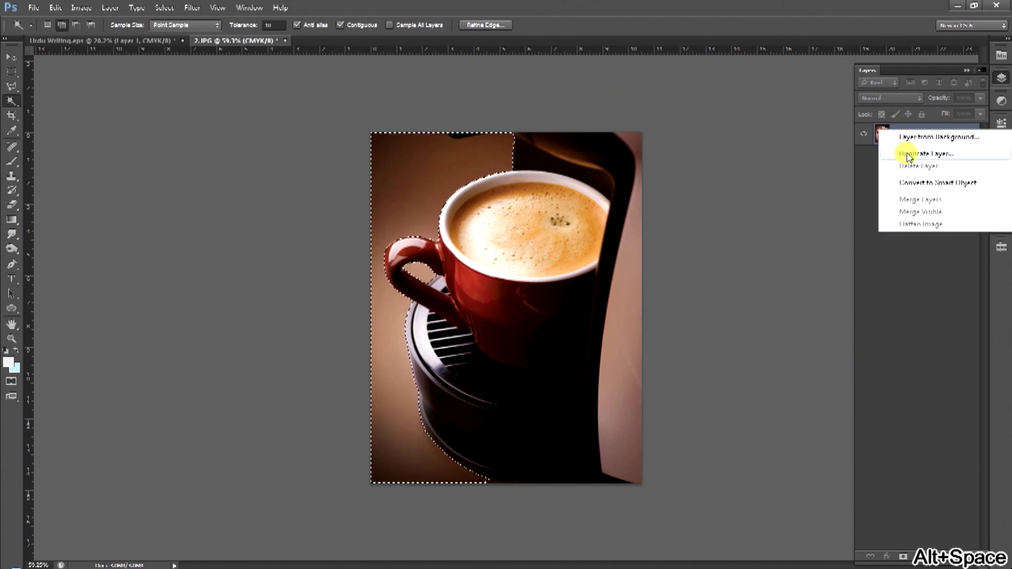
Duplicate the Background photo layer and briefly toggle the copy's visibility.
{"action": "left_click", "coordinate": [909, 154]}
{"action": "key", "text": "Return"}
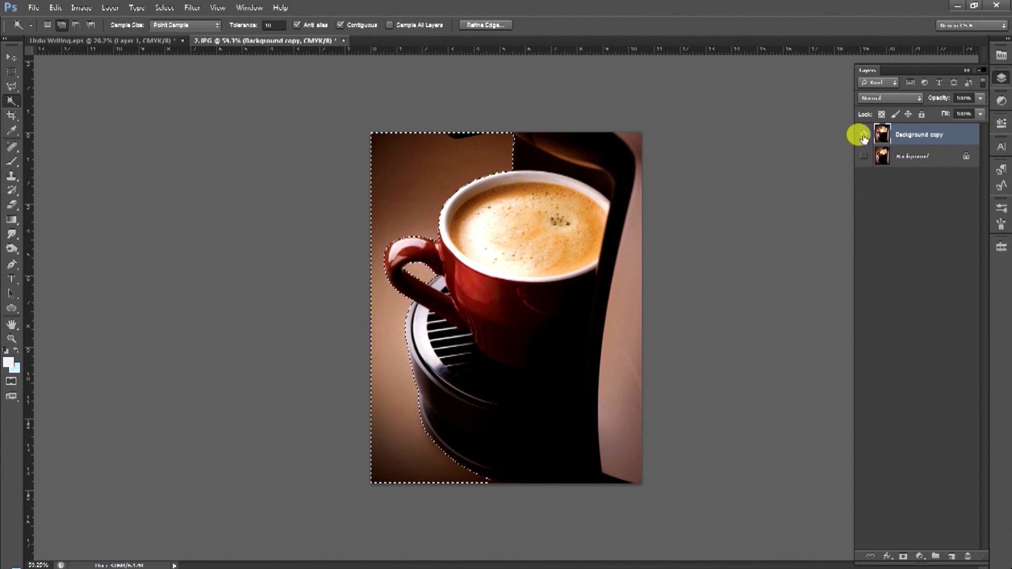
{"action": "left_click", "coordinate": [863, 136]}
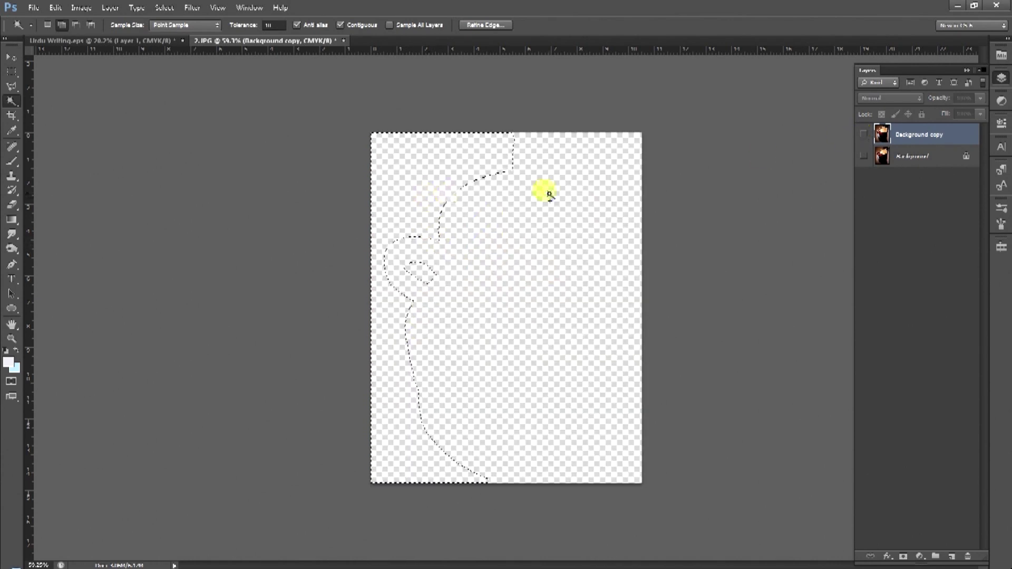
{"action": "left_click", "coordinate": [864, 136]}
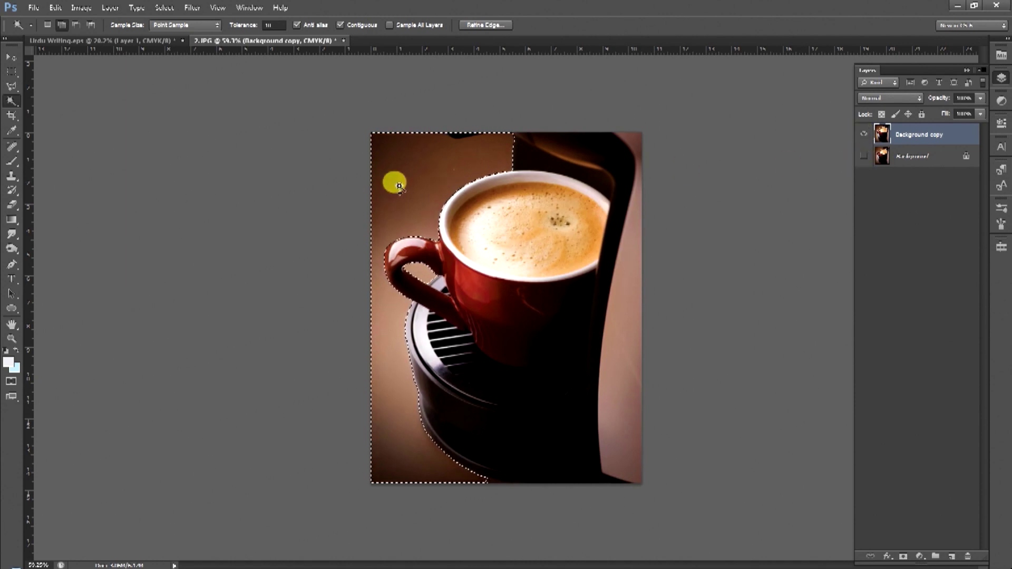
Feather the background selection by 2 pixels and check the cut-out photo.
{"action": "right_click", "coordinate": [453, 152]}
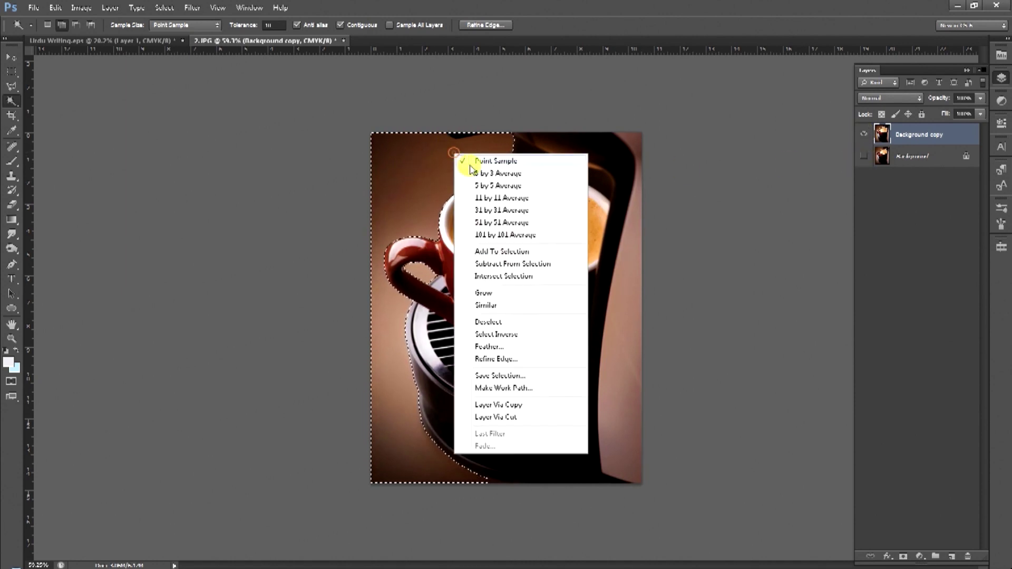
{"action": "left_click", "coordinate": [477, 348]}
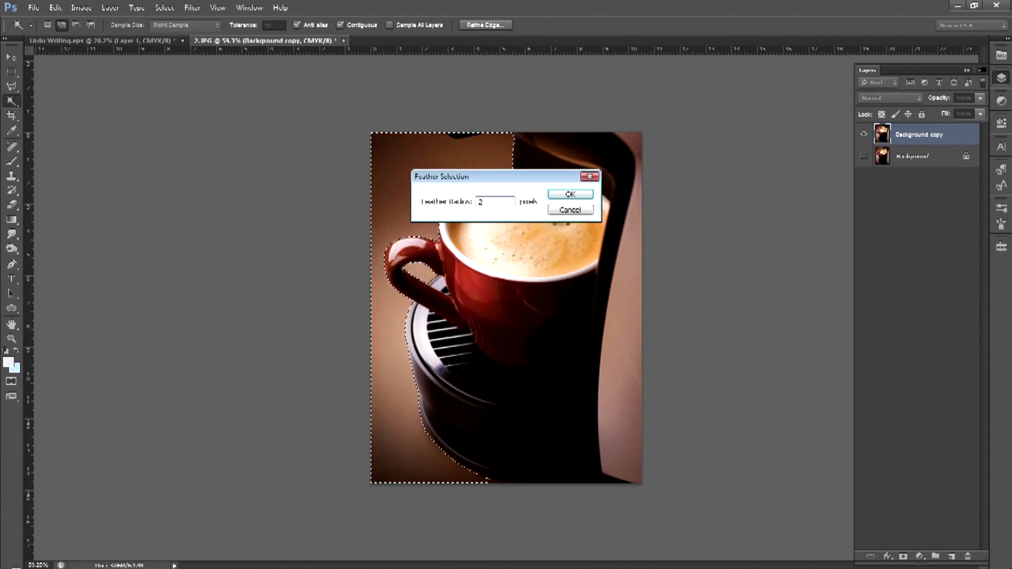
{"action": "type", "text": "2"}
{"action": "key", "text": "Return"}
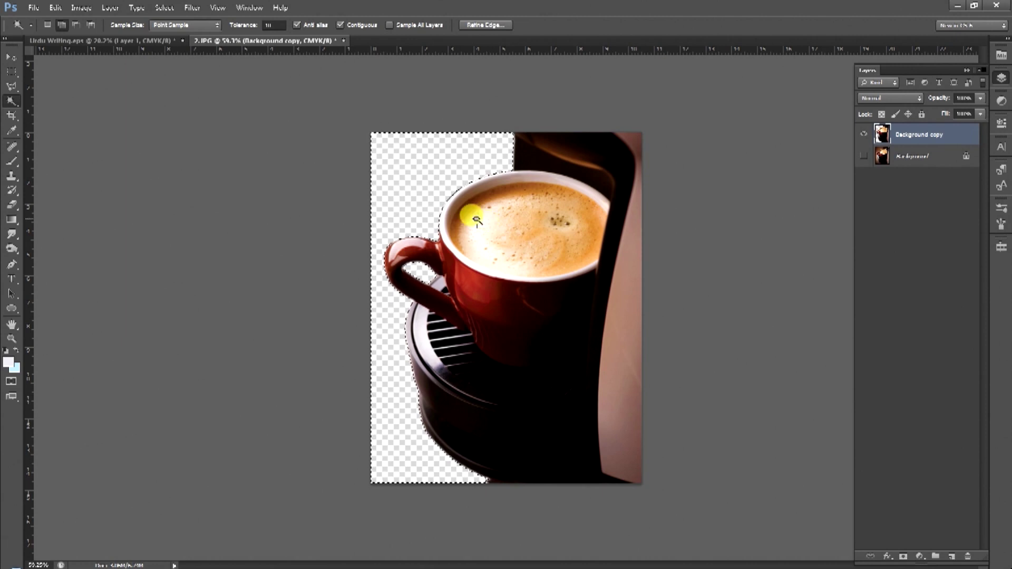
{"action": "key", "text": "ctrl+space"}
{"action": "left_click_drag", "start_coordinate": [422, 293], "coordinate": [418, 244]}
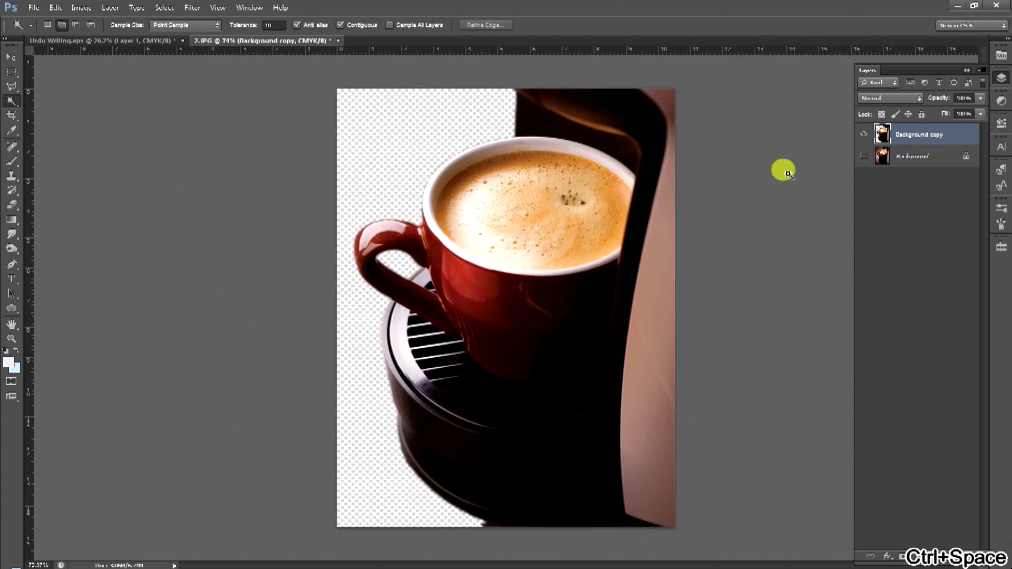
Toggle the Background and Background copy visibility to compare the cut-out.
{"action": "left_click", "coordinate": [864, 155]}
{"action": "left_click", "coordinate": [882, 156]}
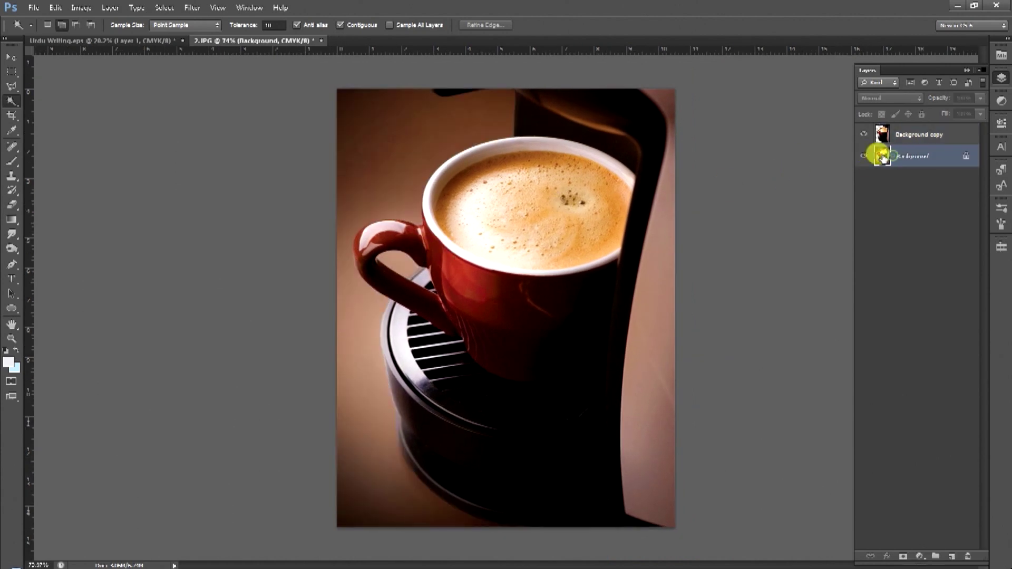
{"action": "left_click", "coordinate": [864, 156]}
{"action": "left_click", "coordinate": [864, 155]}
{"action": "left_click", "coordinate": [863, 153]}
{"action": "left_click", "coordinate": [863, 135]}
{"action": "left_click", "coordinate": [865, 136]}
{"action": "left_click", "coordinate": [864, 135]}
{"action": "left_click", "coordinate": [863, 135]}
{"action": "left_click", "coordinate": [863, 135]}
{"action": "left_click", "coordinate": [863, 134]}
Undo an accidental move, then add a new empty Layer 1 above the Background layer.
{"action": "left_click", "coordinate": [9, 56]}
{"action": "left_click_drag", "start_coordinate": [566, 280], "coordinate": [603, 283]}
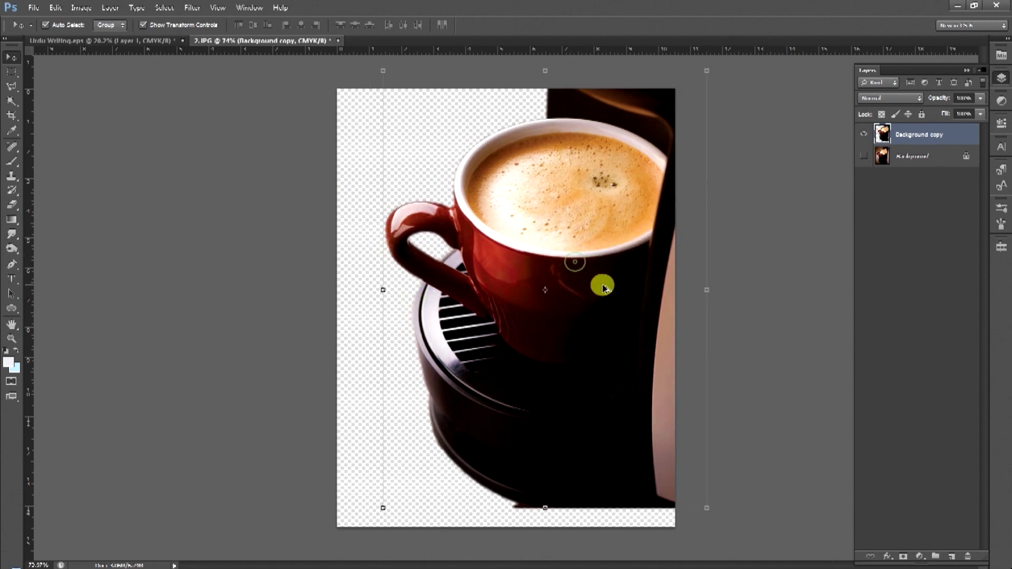
{"action": "key", "text": "ctrl+alt+z"}
{"action": "left_click", "coordinate": [923, 154]}
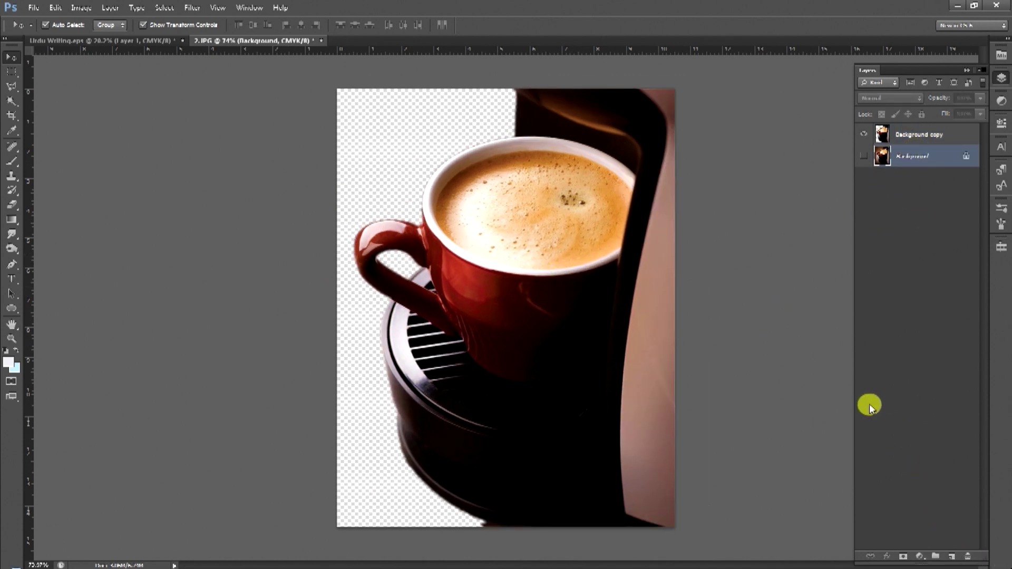
{"action": "key", "text": "ctrl+shift+n"}
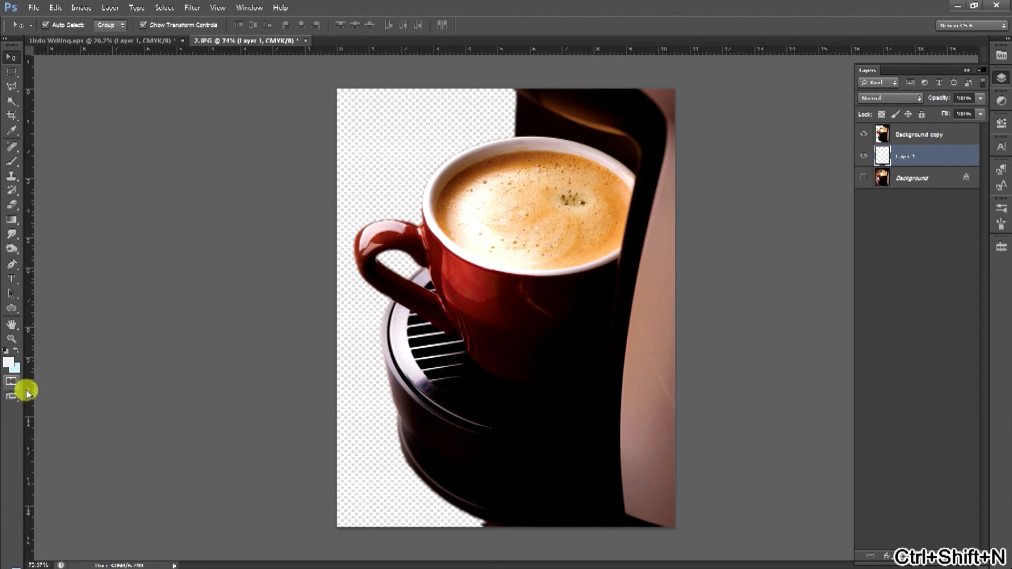
Fill Layer 1 with light blue, then with a dark blue background colour.
{"action": "key", "text": "ctrl+Delete"}
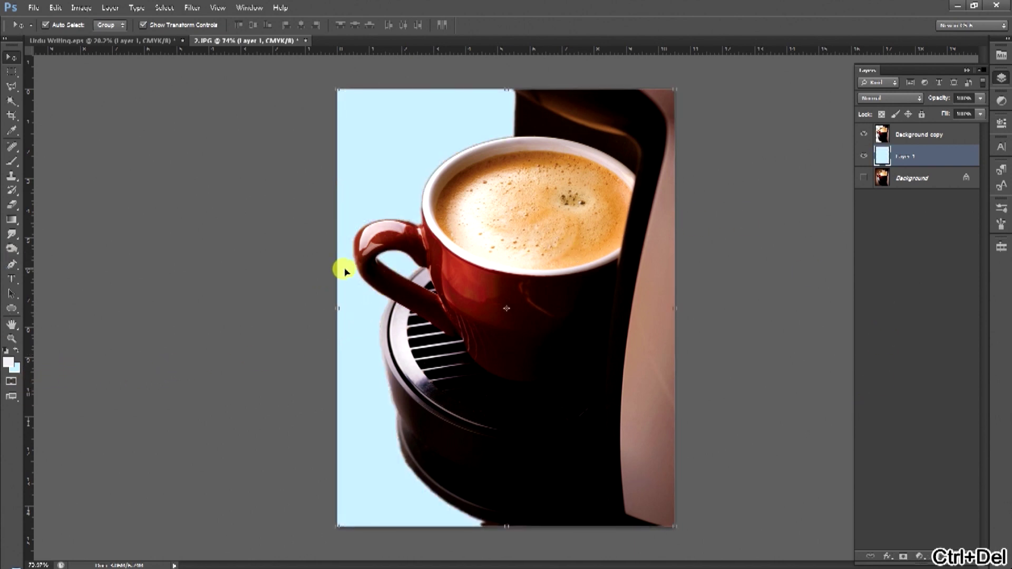
{"action": "left_click", "coordinate": [15, 369]}
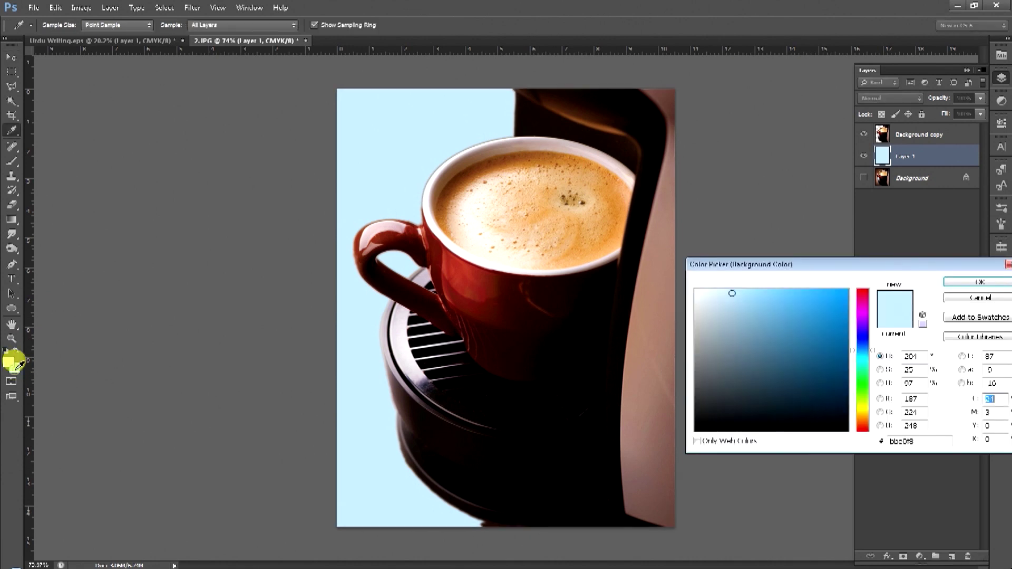
{"action": "left_click", "coordinate": [843, 374]}
{"action": "key", "text": "Return"}
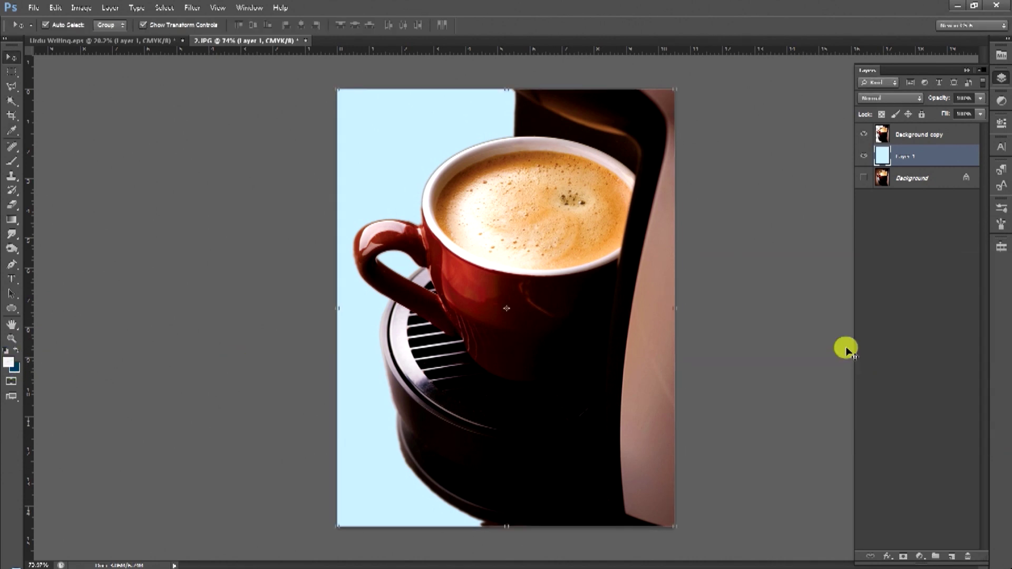
{"action": "key", "text": "ctrl+Delete"}
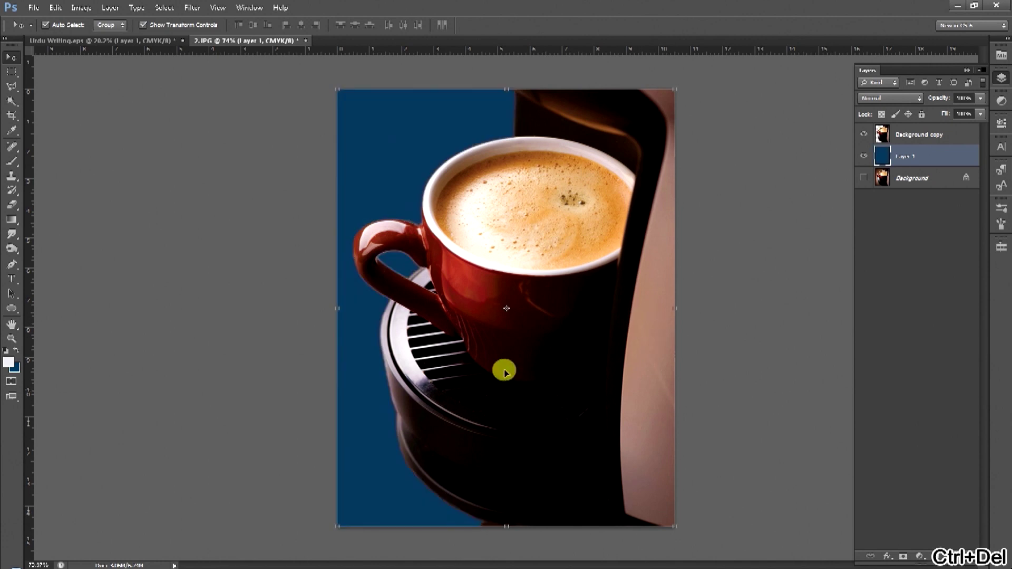
{"action": "left_click", "coordinate": [471, 291], "text": "alt"}
{"action": "left_click", "coordinate": [436, 275], "text": "alt"}
{"action": "left_click", "coordinate": [459, 282], "text": "ctrl"}
{"action": "left_click", "coordinate": [448, 307], "text": "ctrl"}
Try a dark green backdrop fill on Layer 1 instead.
{"action": "left_click", "coordinate": [17, 364]}
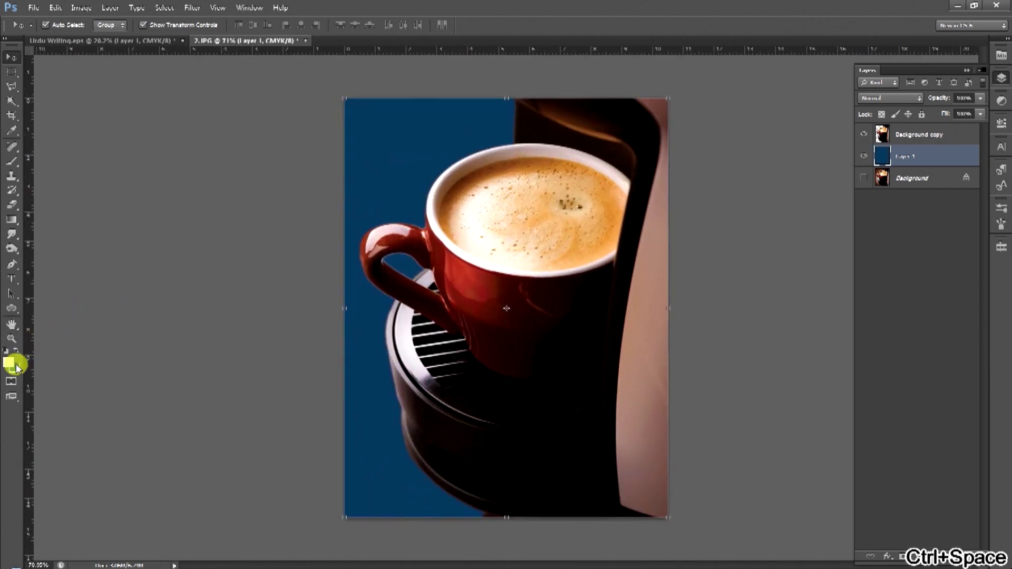
{"action": "left_click", "coordinate": [870, 395]}
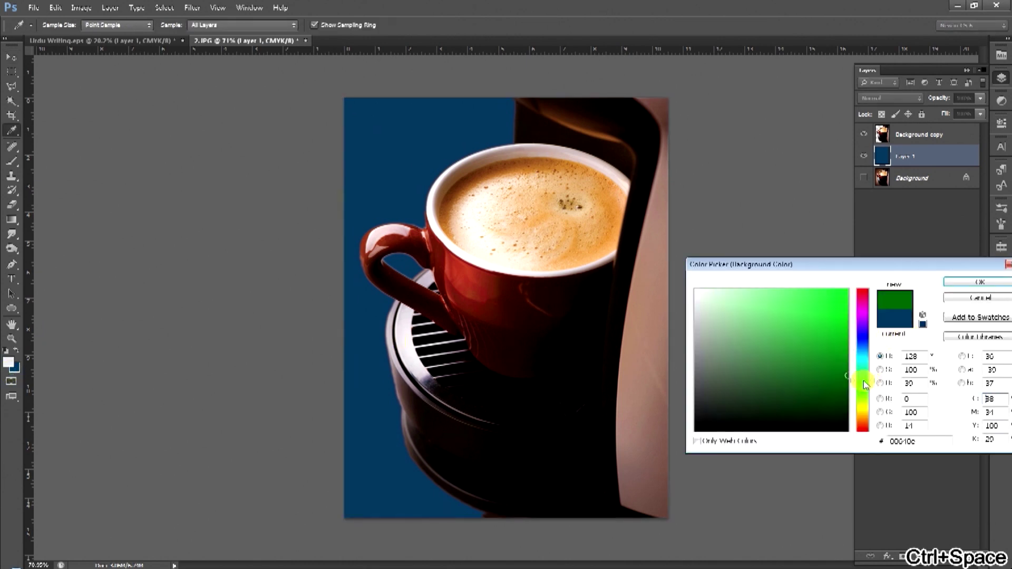
{"action": "key", "text": "Return"}
{"action": "key", "text": "v"}
{"action": "key", "text": "ctrl+Delete"}
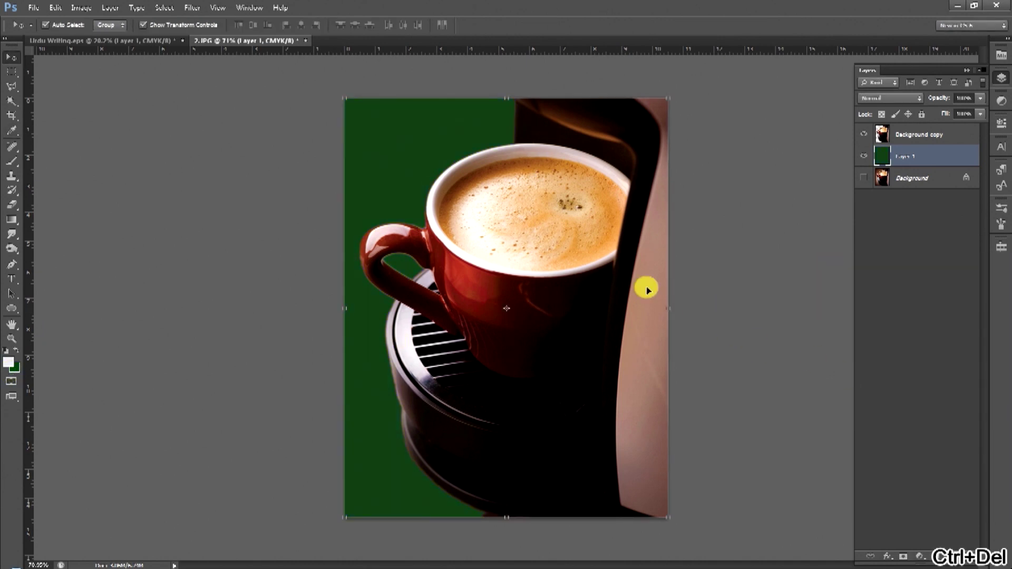
Sample an orange-brown from the coffee and fill Layer 1 with it.
{"action": "left_click", "coordinate": [14, 367]}
{"action": "left_click", "coordinate": [450, 206]}
{"action": "left_click", "coordinate": [447, 211]}
{"action": "key", "text": "Return"}
{"action": "key", "text": "v"}
{"action": "key", "text": "ctrl+Delete"}
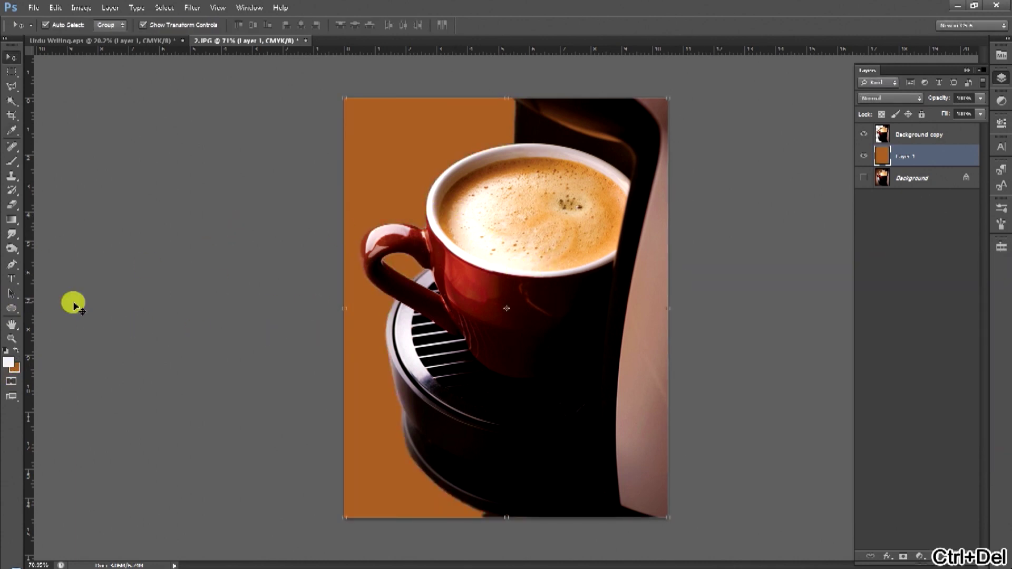
Give Layer 1 a Foreground to Background Gradient Overlay with a black left stop.
{"action": "double_click", "coordinate": [944, 156]}
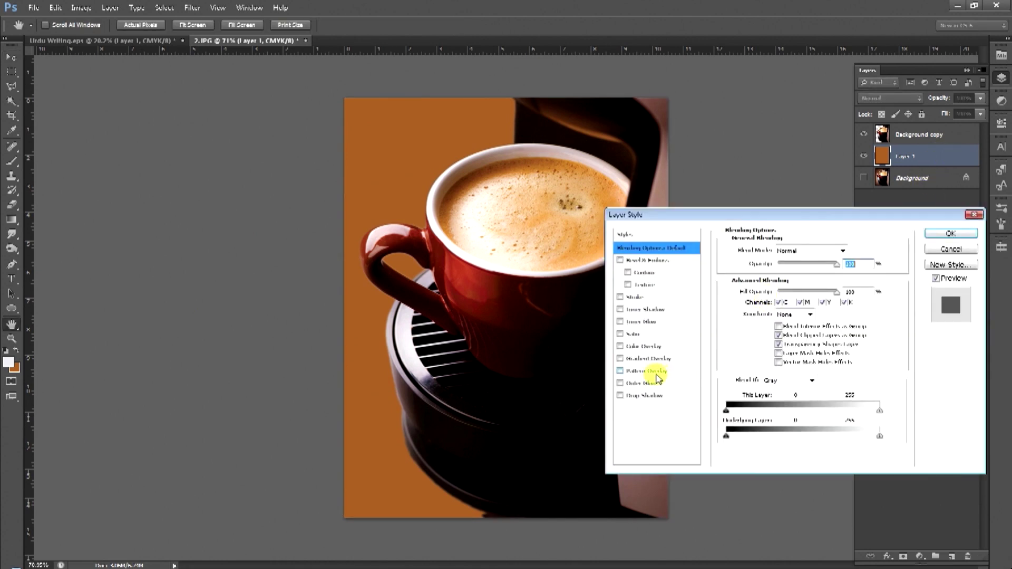
{"action": "left_click", "coordinate": [649, 358]}
{"action": "left_click", "coordinate": [801, 275]}
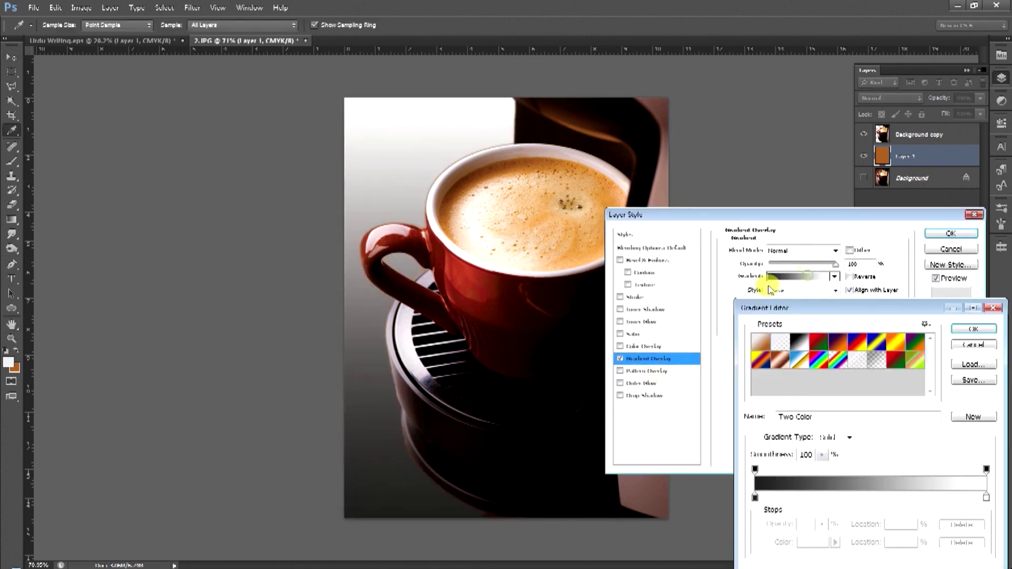
{"action": "left_click", "coordinate": [762, 356]}
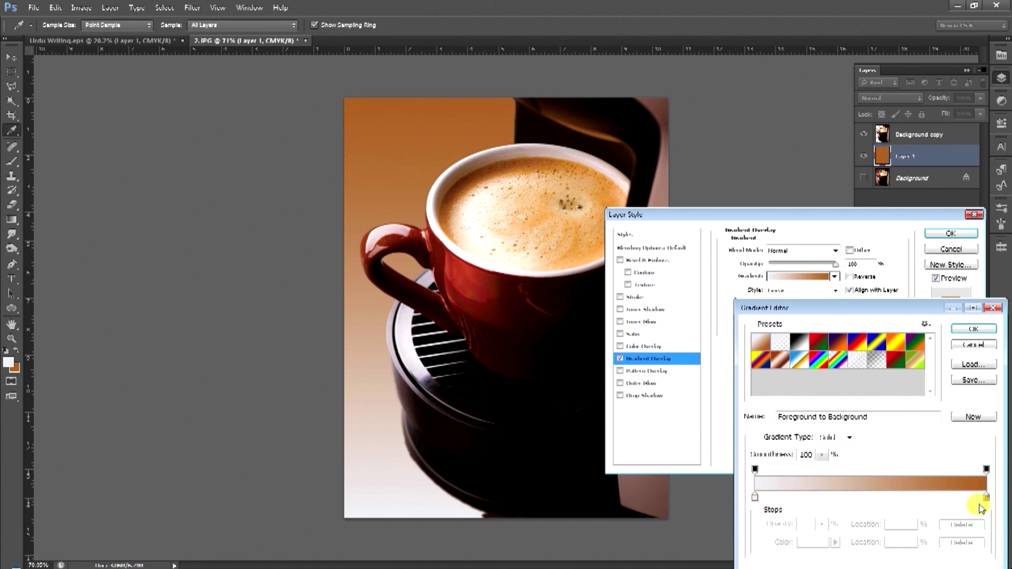
{"action": "left_click", "coordinate": [754, 497]}
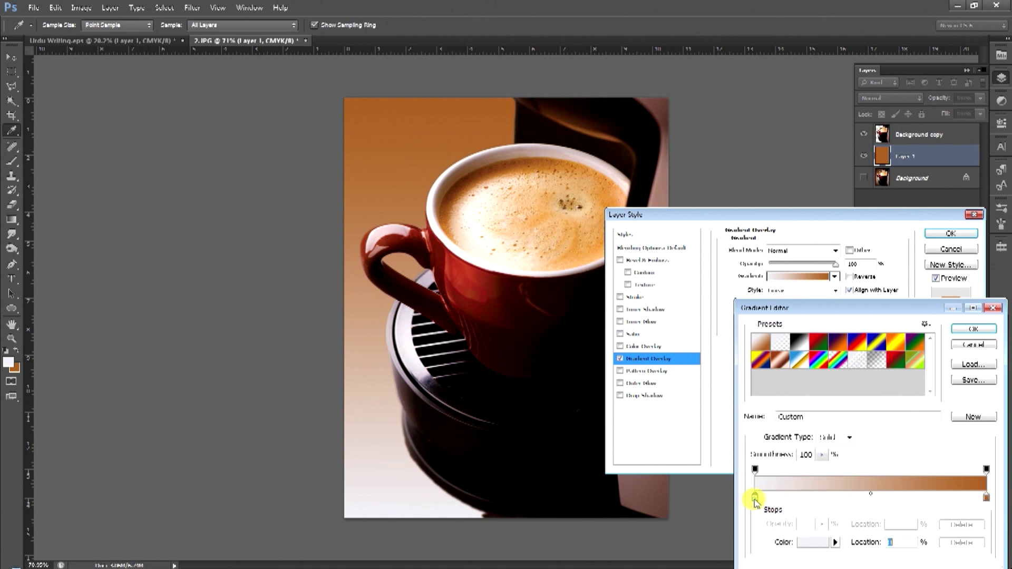
{"action": "left_click", "coordinate": [814, 540]}
{"action": "left_click", "coordinate": [799, 417]}
{"action": "key", "text": "Return"}
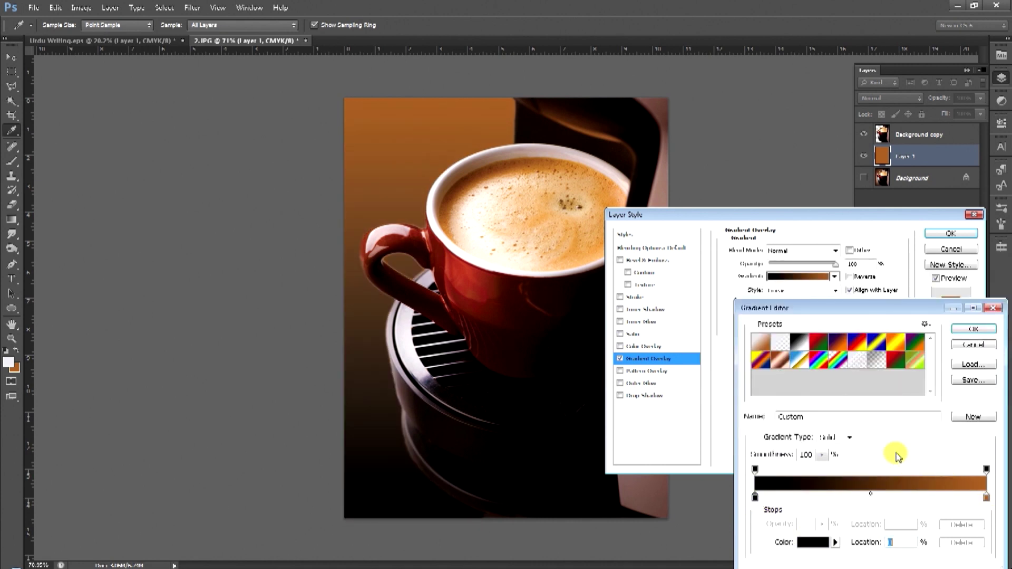
{"action": "key", "text": "Return"}
{"action": "key", "text": "Return"}
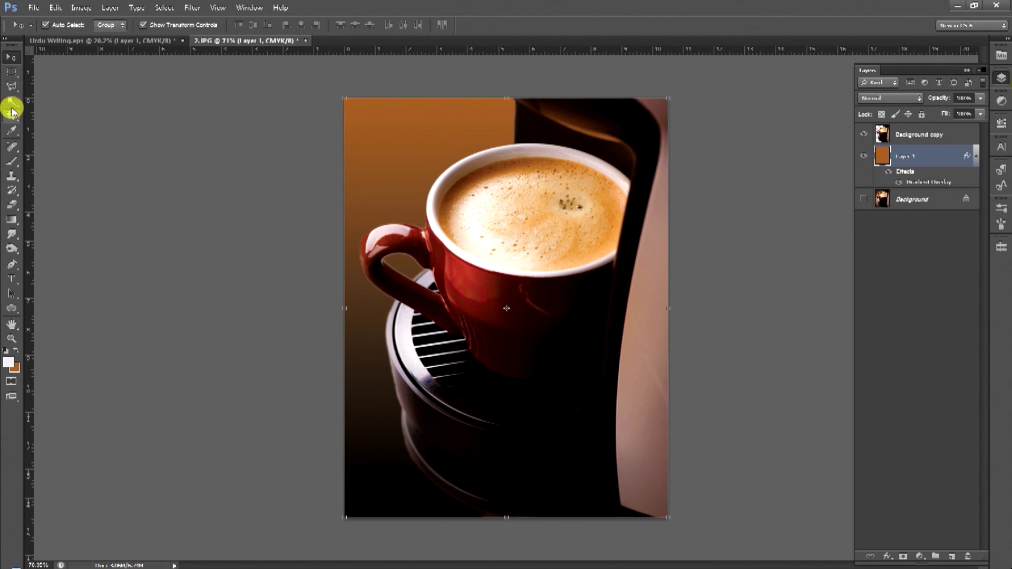
{"action": "left_click", "coordinate": [11, 75]}
{"action": "left_click", "coordinate": [15, 58]}
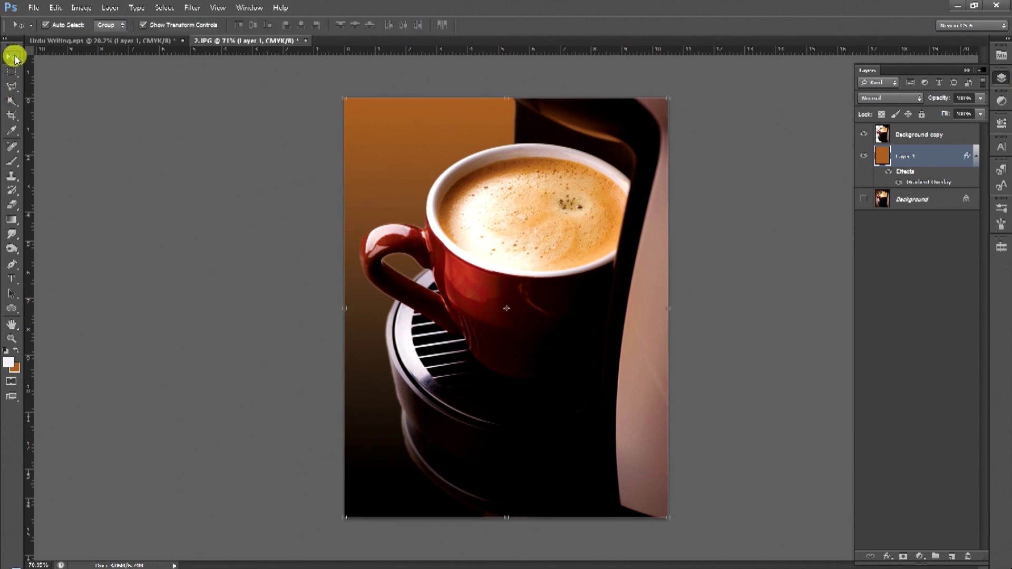
{"action": "left_click", "coordinate": [12, 75]}
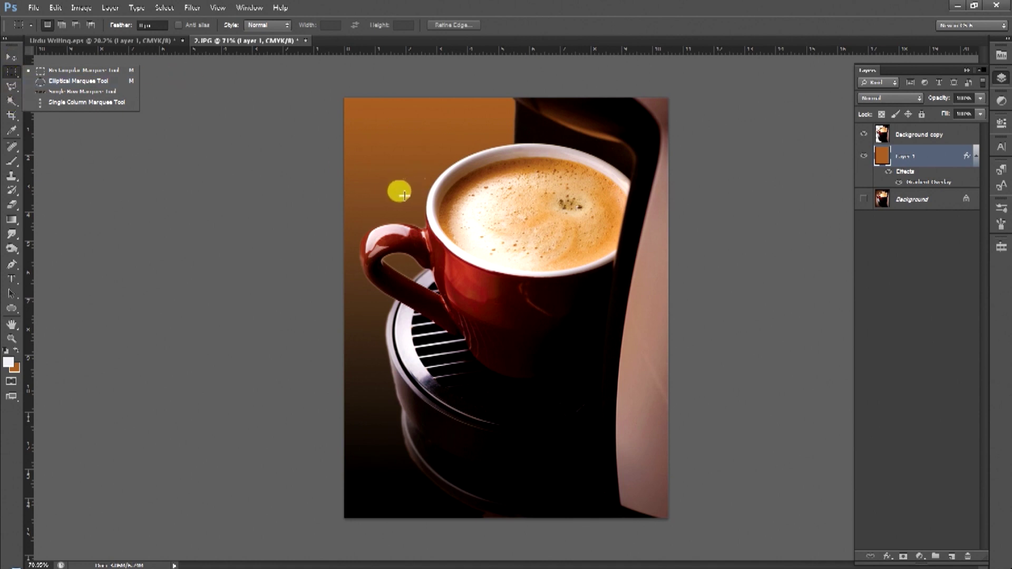
{"action": "key", "text": "v"}
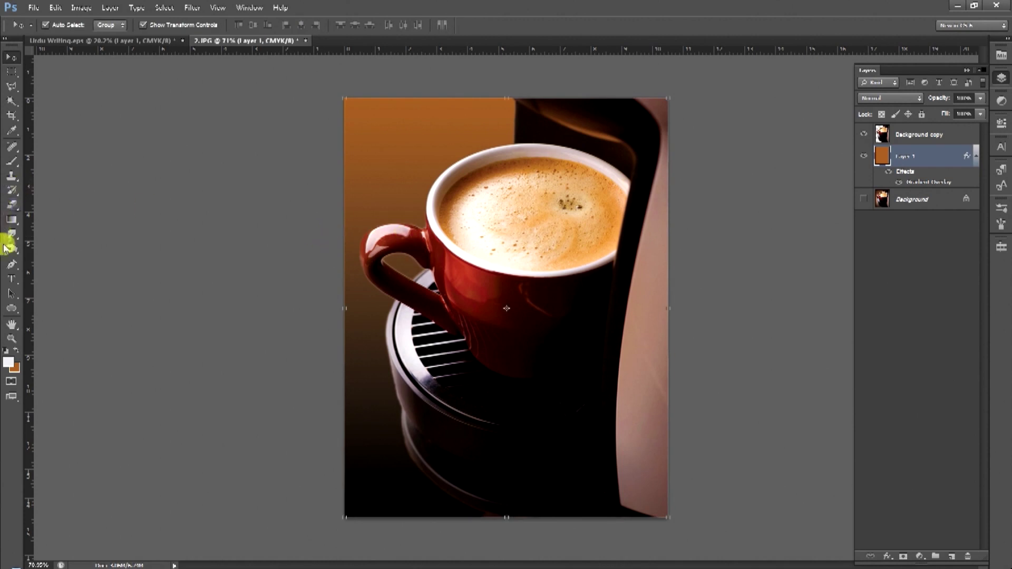
{"action": "left_click", "coordinate": [11, 166]}
{"action": "left_click", "coordinate": [10, 149]}
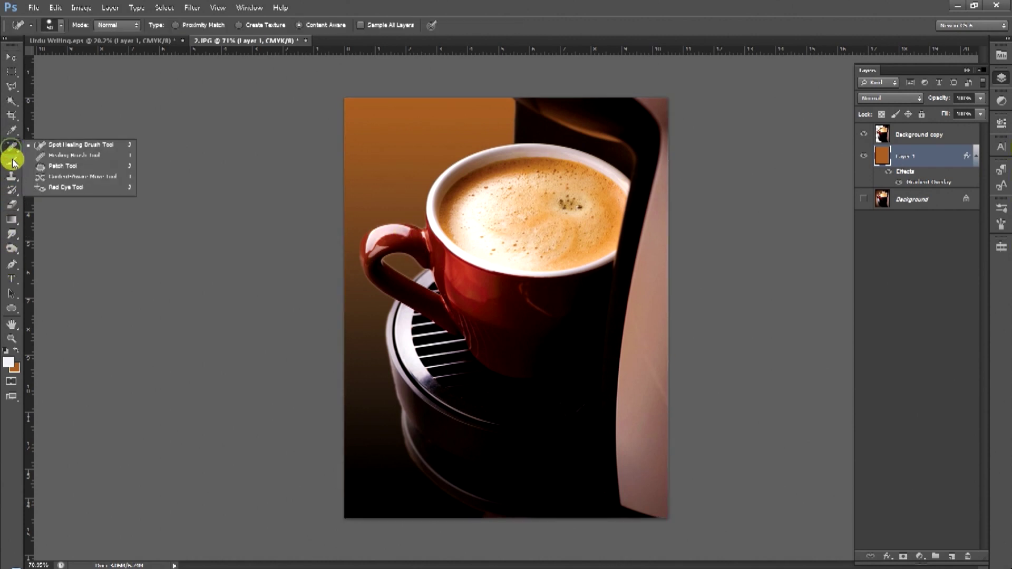
{"action": "left_click", "coordinate": [12, 235]}
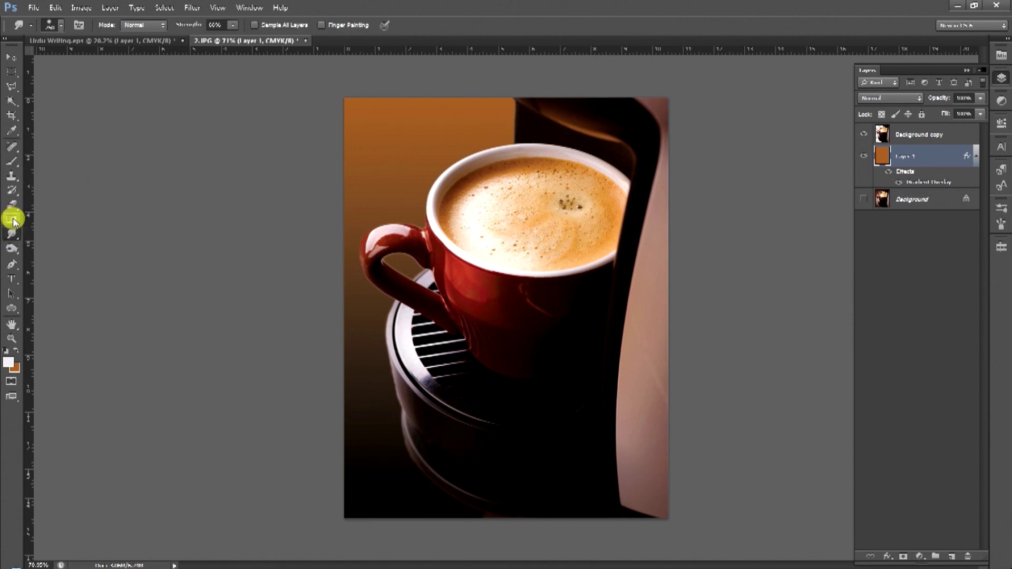
{"action": "left_click", "coordinate": [11, 205]}
{"action": "left_click", "coordinate": [12, 190]}
{"action": "left_click", "coordinate": [12, 246]}
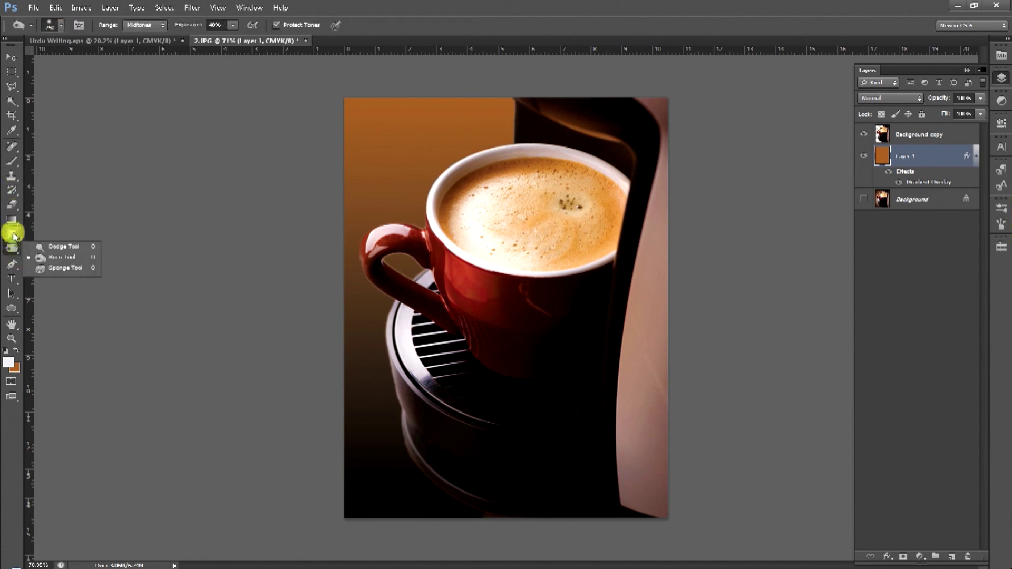
{"action": "left_click", "coordinate": [11, 262]}
{"action": "left_click", "coordinate": [12, 248]}
{"action": "left_click", "coordinate": [12, 265]}
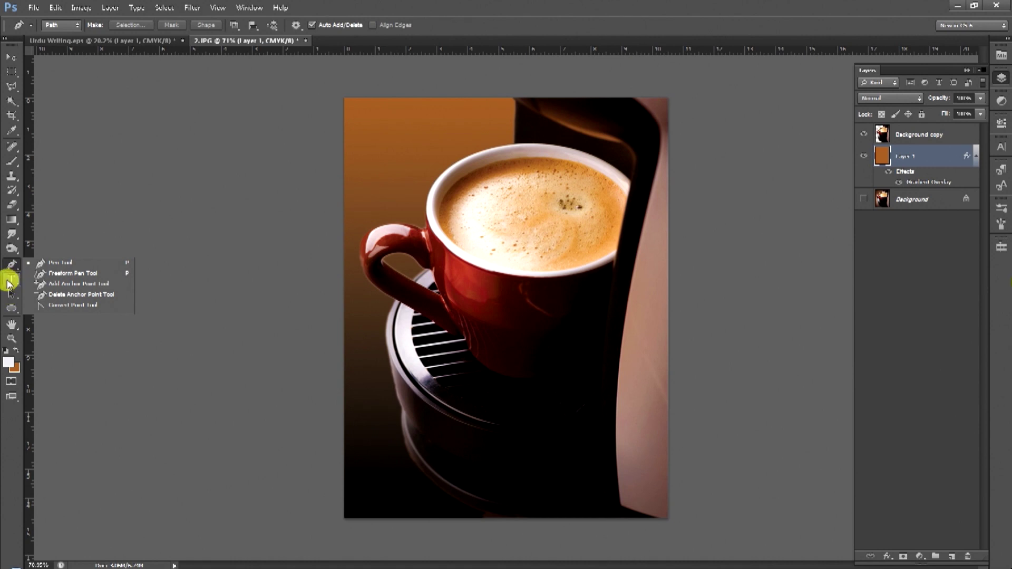
{"action": "left_click", "coordinate": [11, 282]}
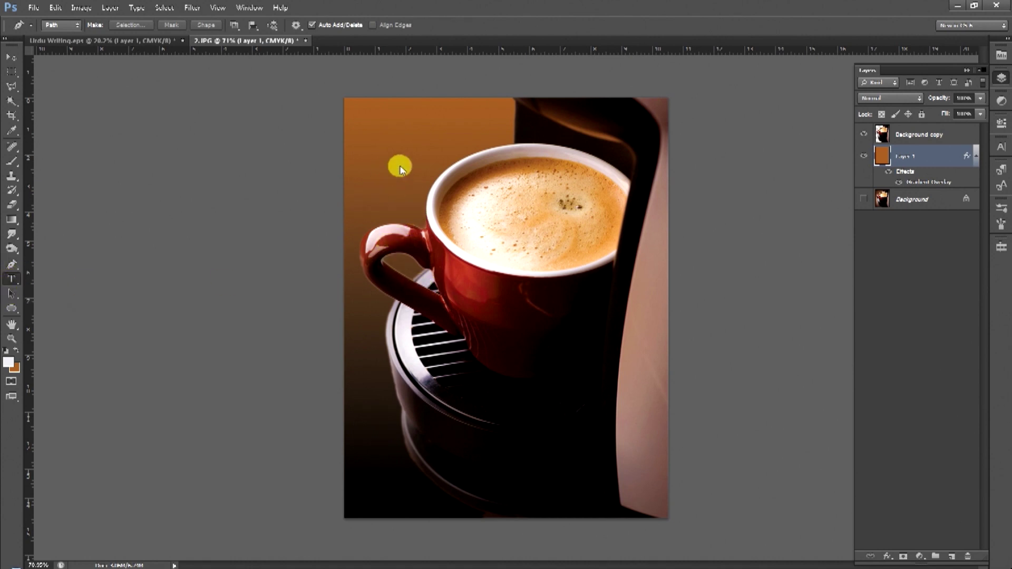
{"action": "left_click", "coordinate": [21, 310]}
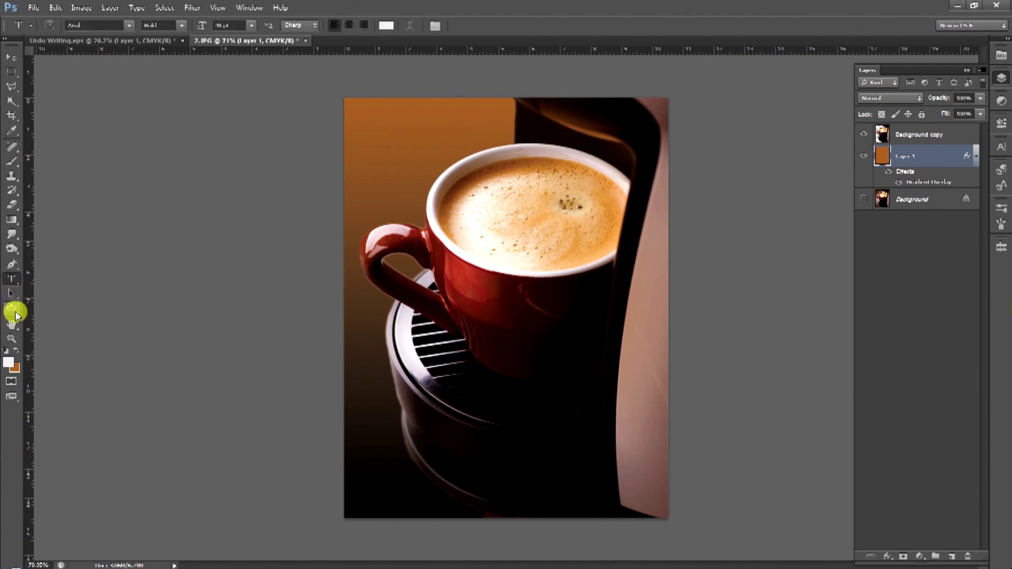
{"action": "left_click", "coordinate": [14, 312]}
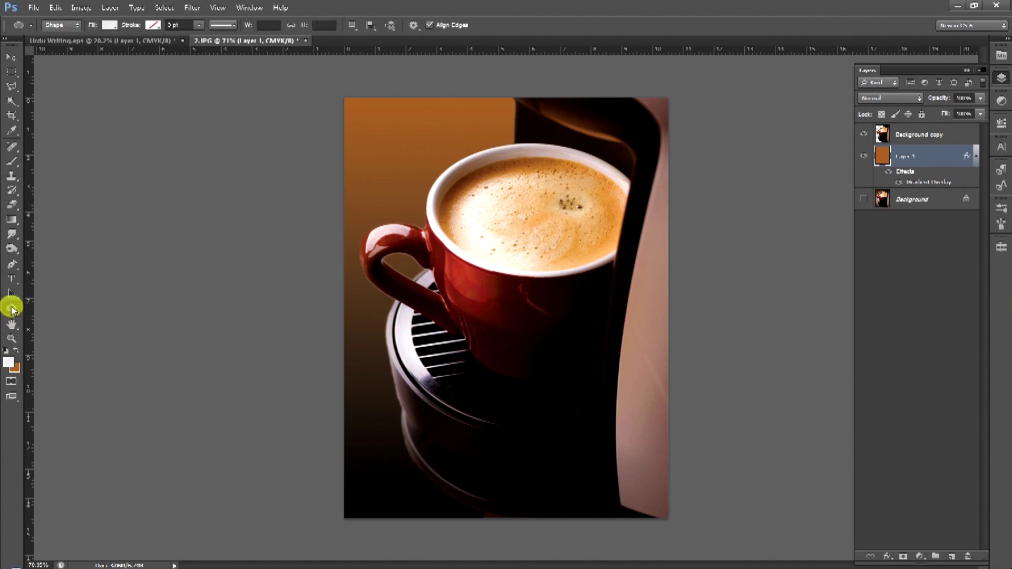
Draw a white rectangle at the poster's upper left and move it above the cup photo layer.
{"action": "left_click_drag", "start_coordinate": [11, 310], "coordinate": [94, 304]}
{"action": "left_click_drag", "start_coordinate": [377, 121], "coordinate": [551, 257]}
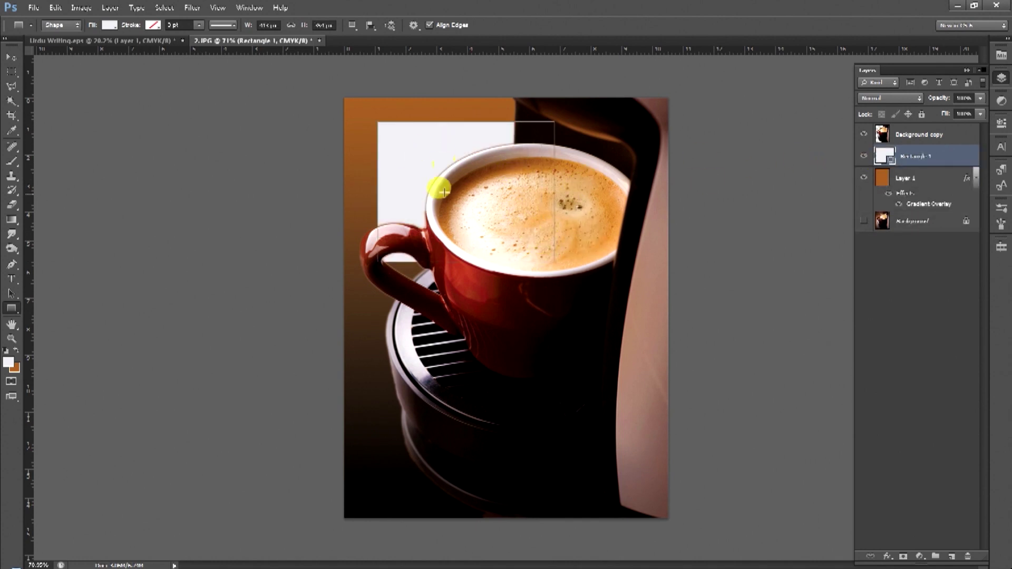
{"action": "left_click_drag", "start_coordinate": [943, 154], "coordinate": [931, 127]}
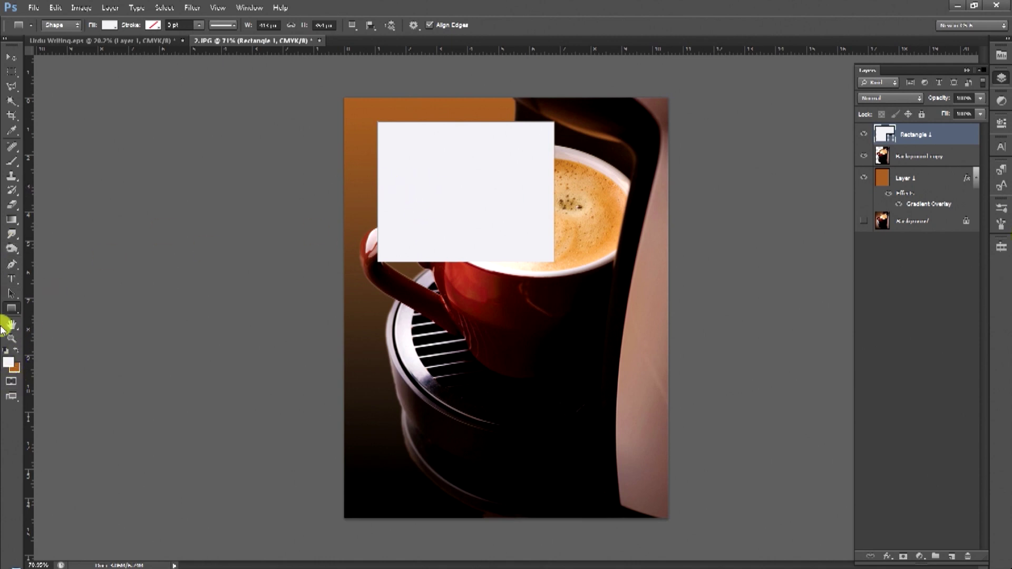
Draw three white rounded rectangles: a wide lower box, a thin bar above it, and one below.
{"action": "left_click", "coordinate": [12, 308]}
{"action": "left_click", "coordinate": [44, 320]}
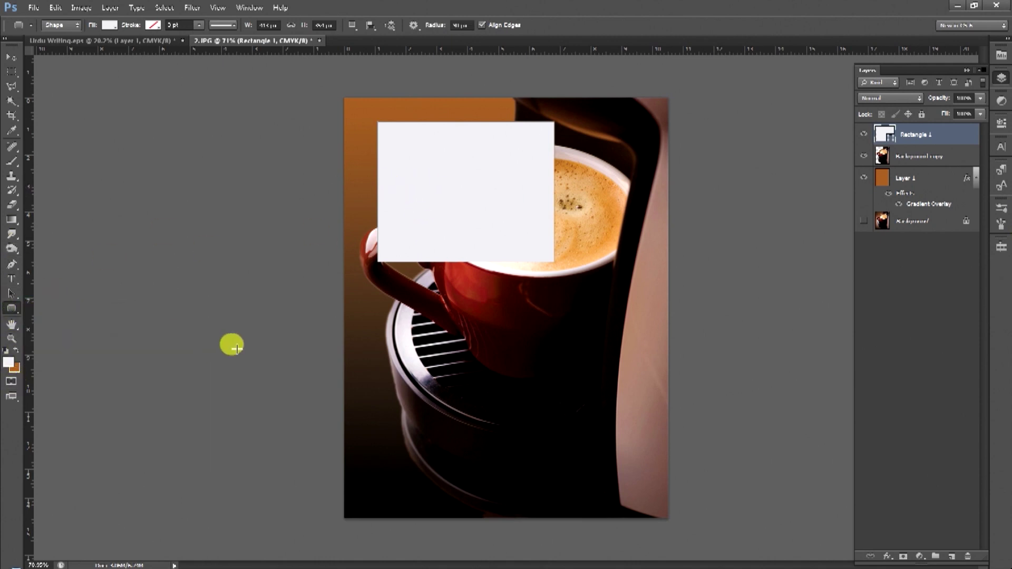
{"action": "left_click_drag", "start_coordinate": [452, 312], "coordinate": [622, 431]}
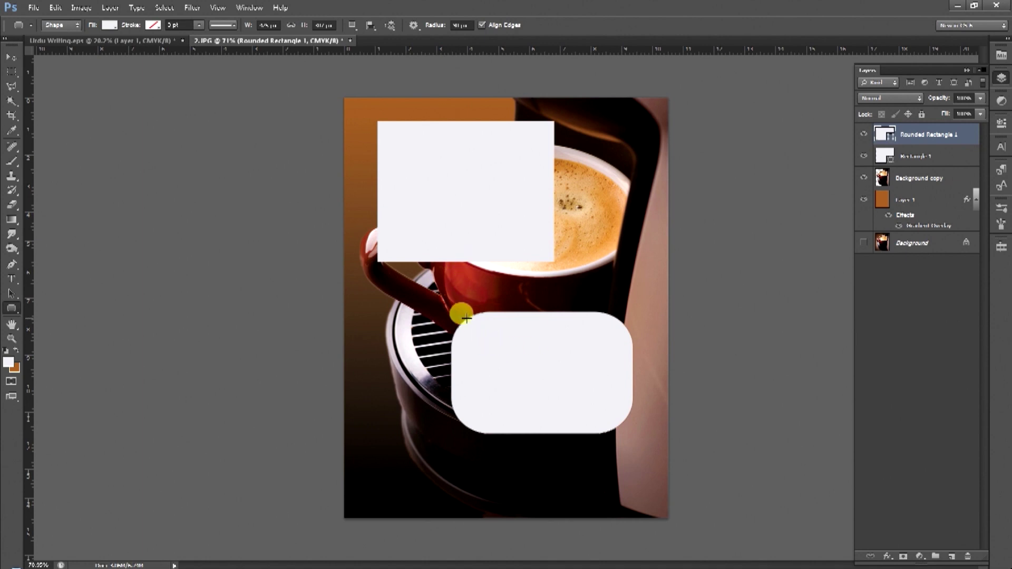
{"action": "key", "text": "ctrl+z"}
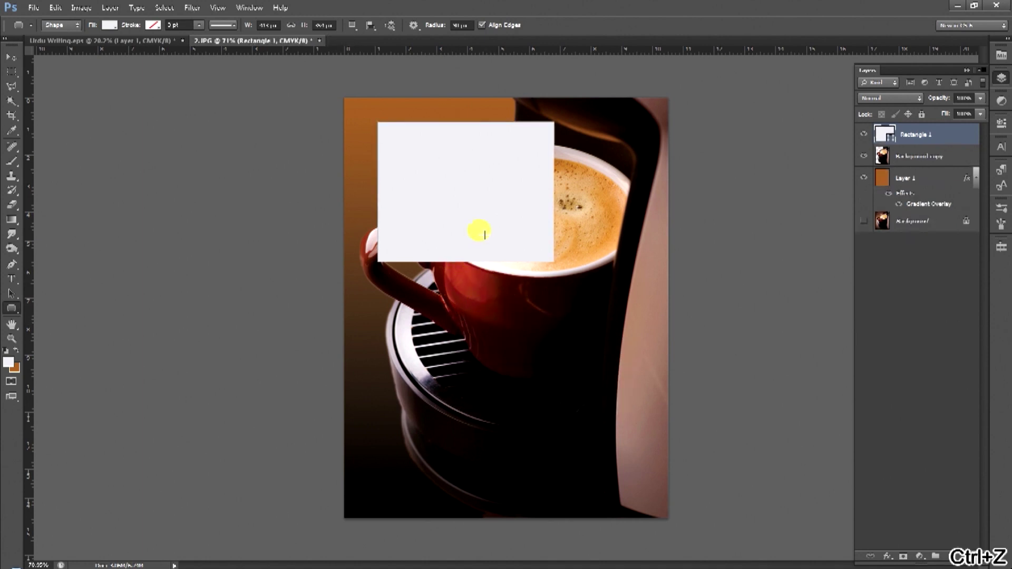
{"action": "left_click", "coordinate": [458, 27]}
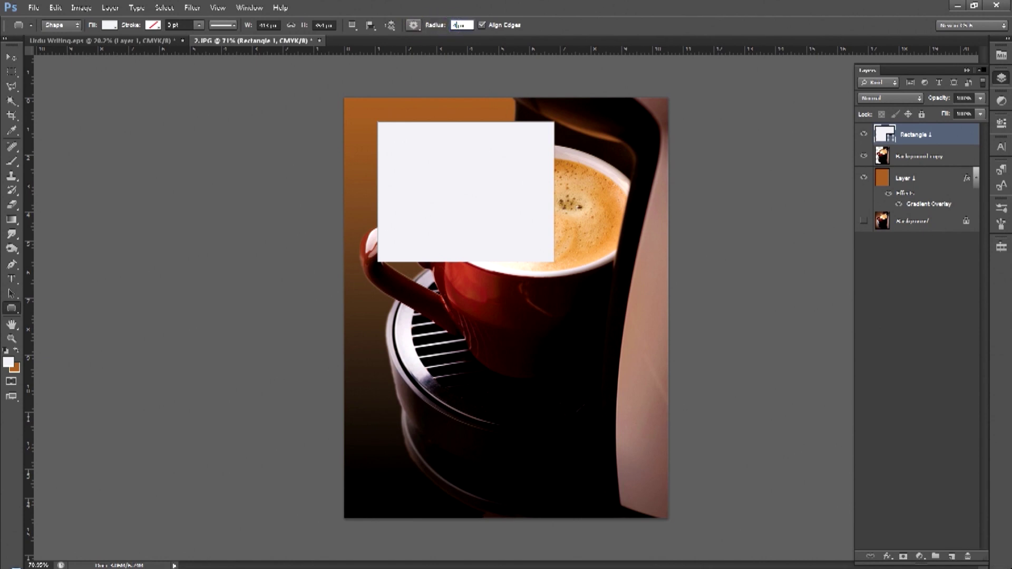
{"action": "left_click_drag", "start_coordinate": [384, 327], "coordinate": [610, 458]}
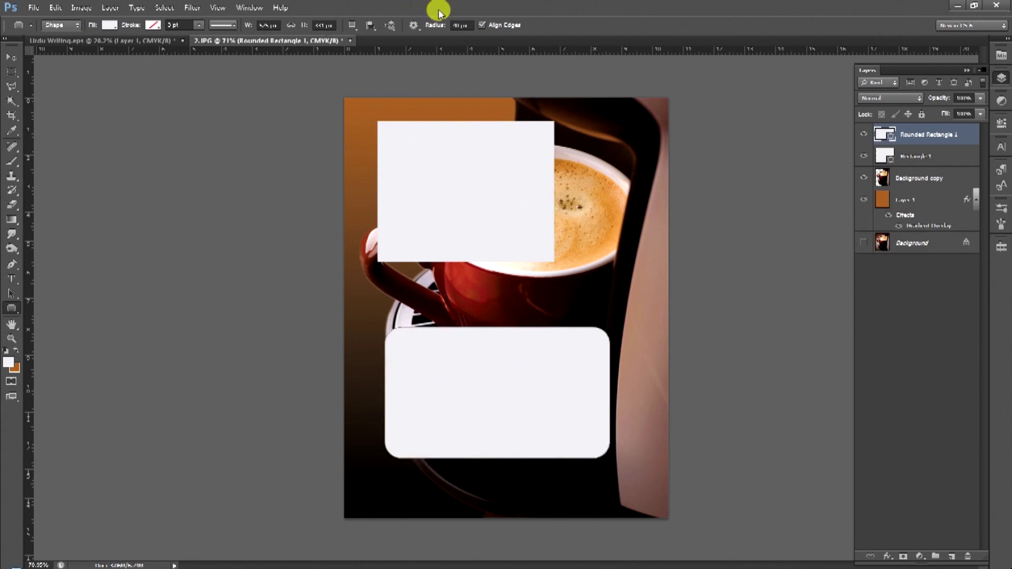
{"action": "left_click", "coordinate": [456, 25]}
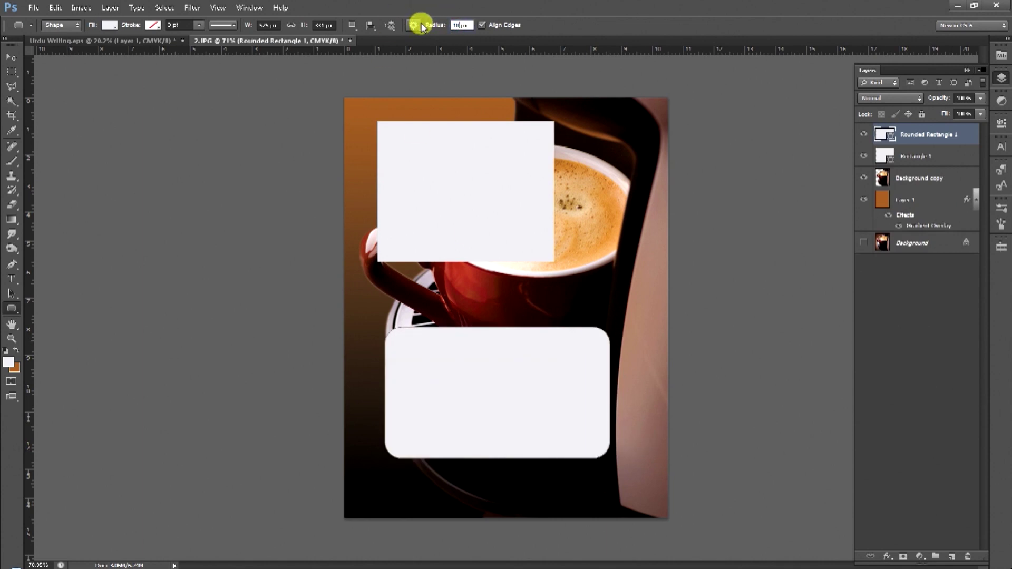
{"action": "left_click_drag", "start_coordinate": [474, 284], "coordinate": [619, 315]}
{"action": "left_click", "coordinate": [459, 25]}
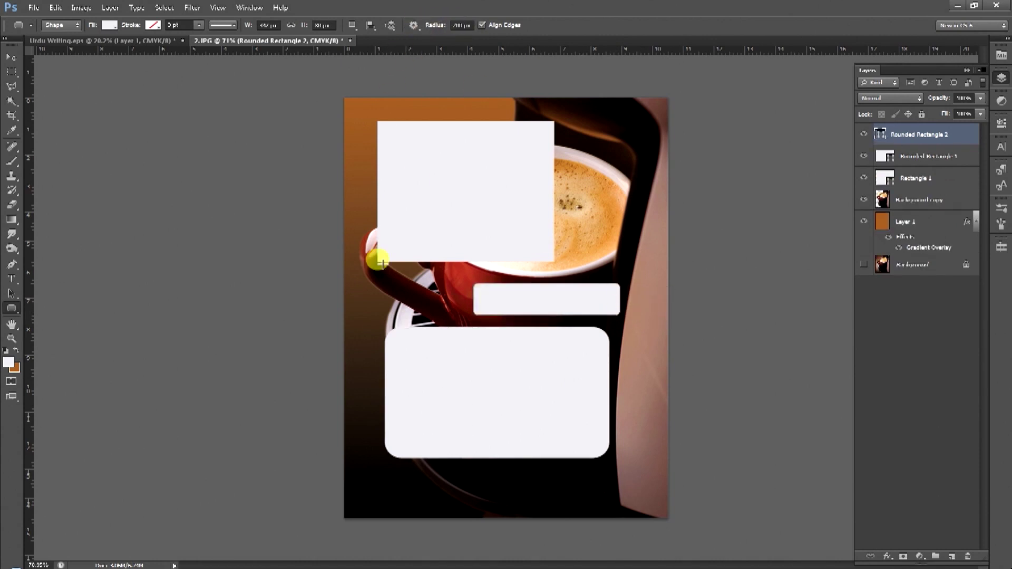
{"action": "left_click_drag", "start_coordinate": [402, 463], "coordinate": [600, 500]}
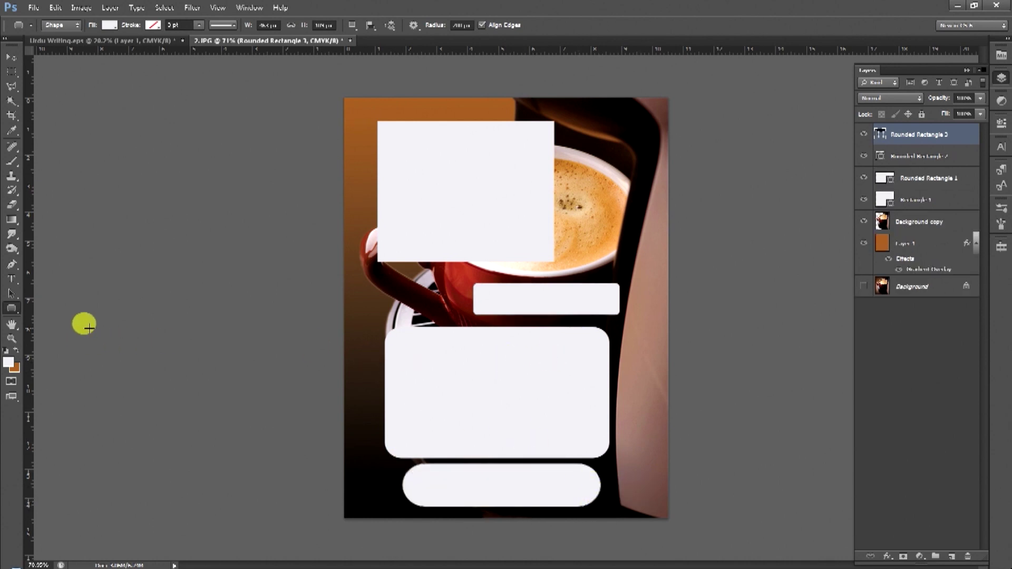
Draw a white ellipse left of the thin rounded bar, then undo it.
{"action": "right_click", "coordinate": [12, 308]}
{"action": "left_click", "coordinate": [52, 329]}
{"action": "left_click_drag", "start_coordinate": [381, 274], "coordinate": [457, 324]}
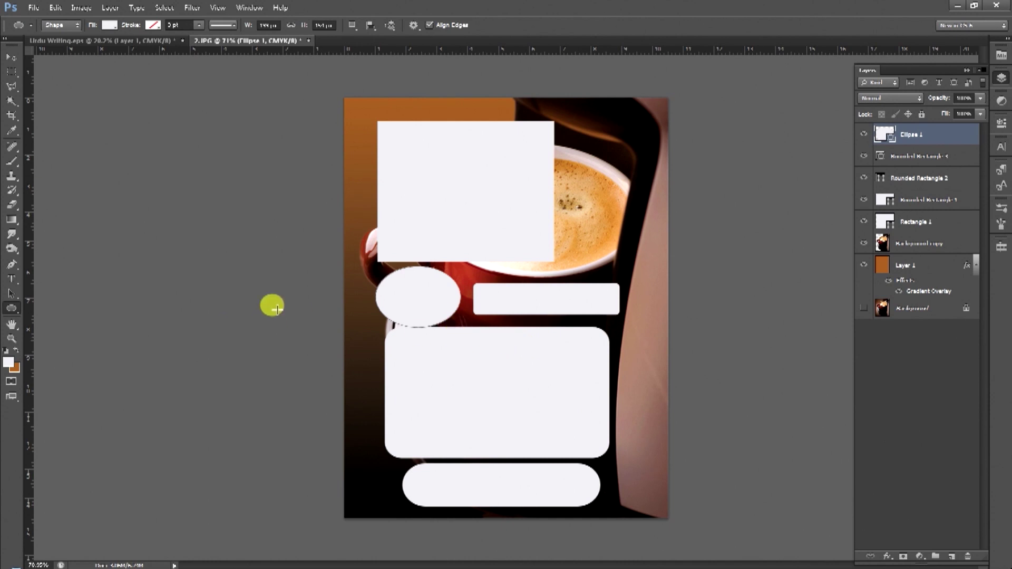
{"action": "key", "text": "ctrl+z"}
Add a second oval on the coffee cup and fill the ovals blue.
{"action": "left_click_drag", "start_coordinate": [572, 180], "coordinate": [662, 262]}
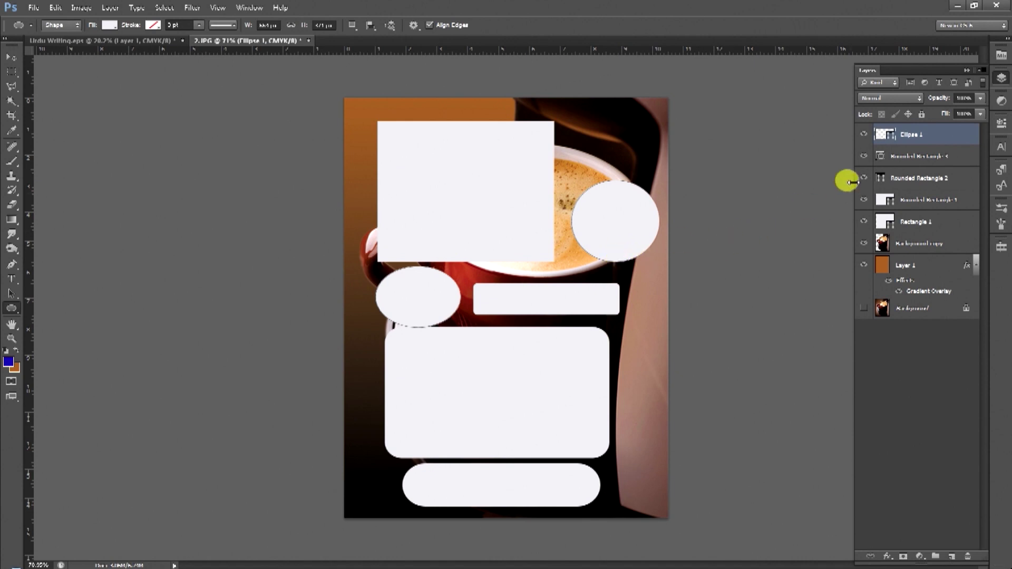
{"action": "double_click", "coordinate": [883, 135]}
{"action": "left_click_drag", "start_coordinate": [787, 312], "coordinate": [832, 317]}
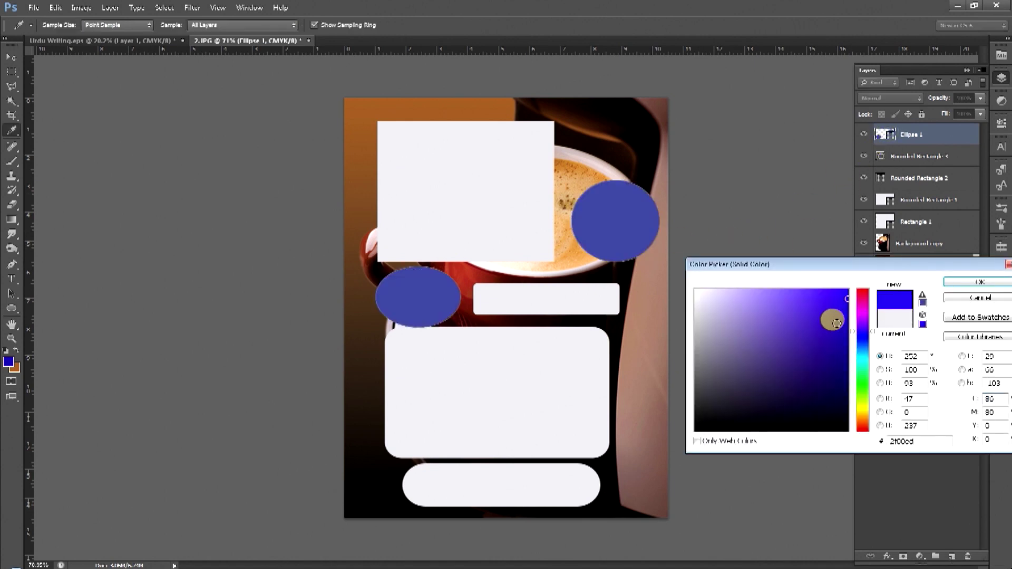
{"action": "key", "text": "Return"}
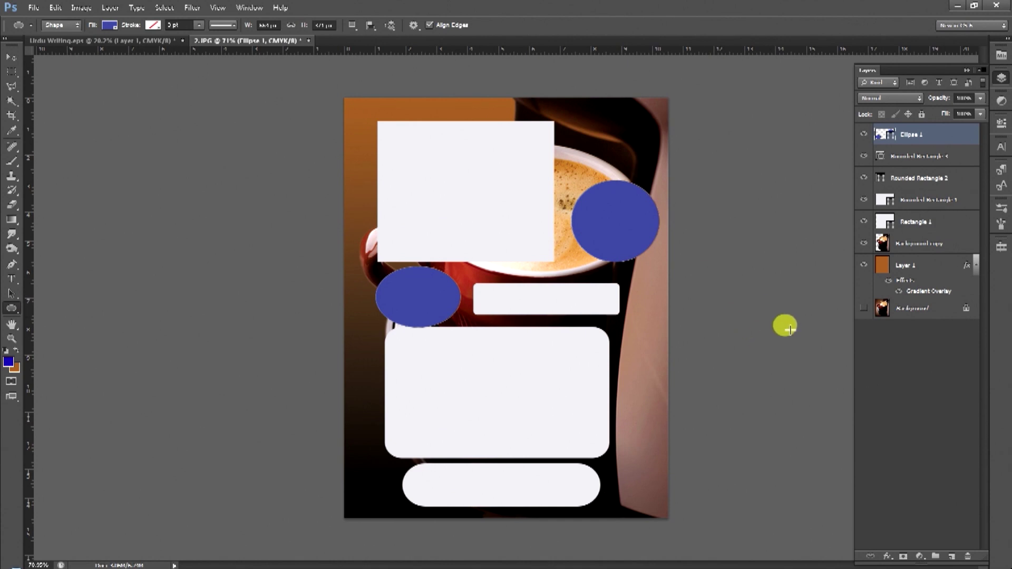
Add a new layer and draw a circle at the page's top-left corner.
{"action": "left_click", "coordinate": [952, 557]}
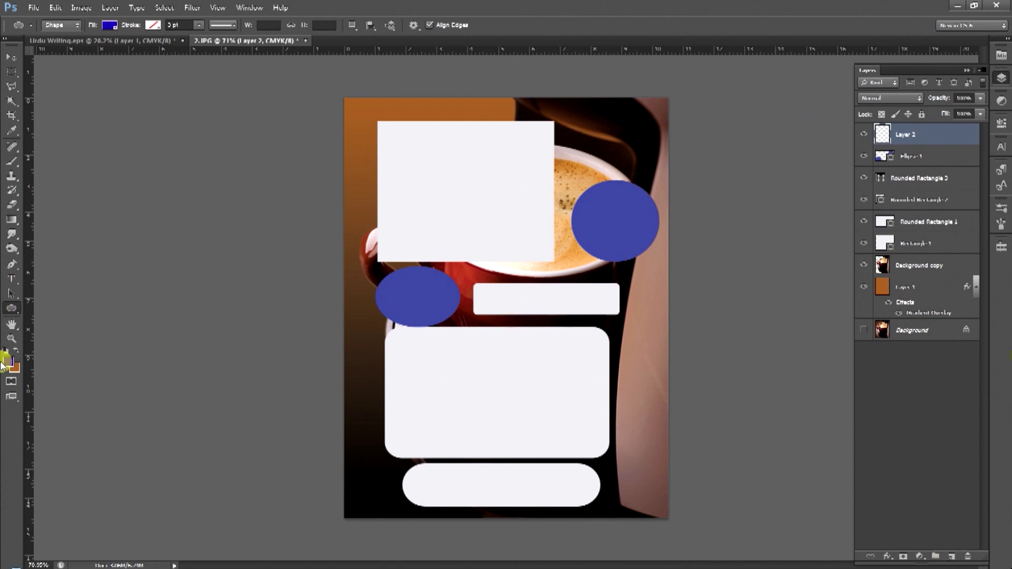
{"action": "left_click", "coordinate": [19, 352]}
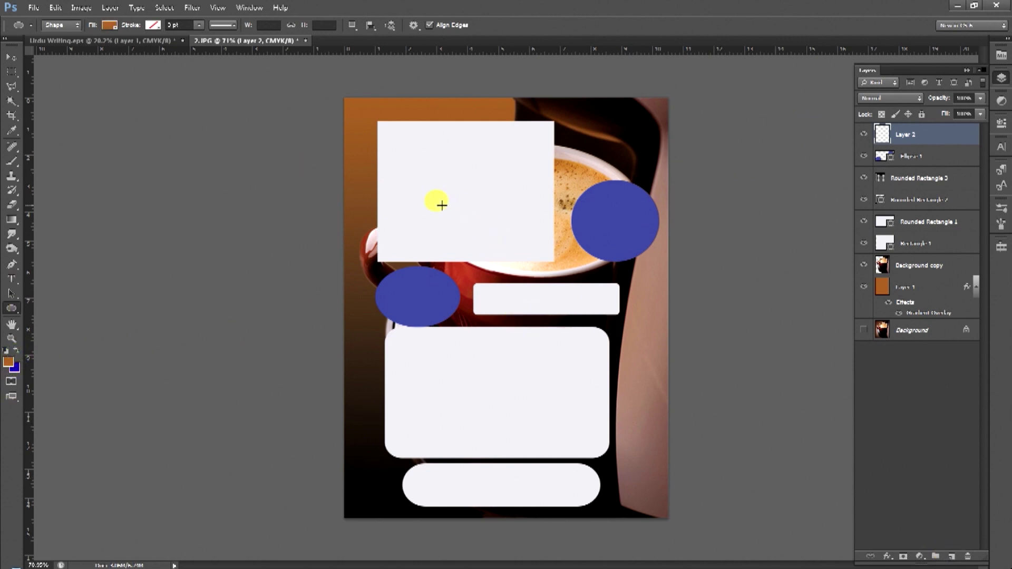
{"action": "left_click_drag", "start_coordinate": [360, 107], "coordinate": [479, 200]}
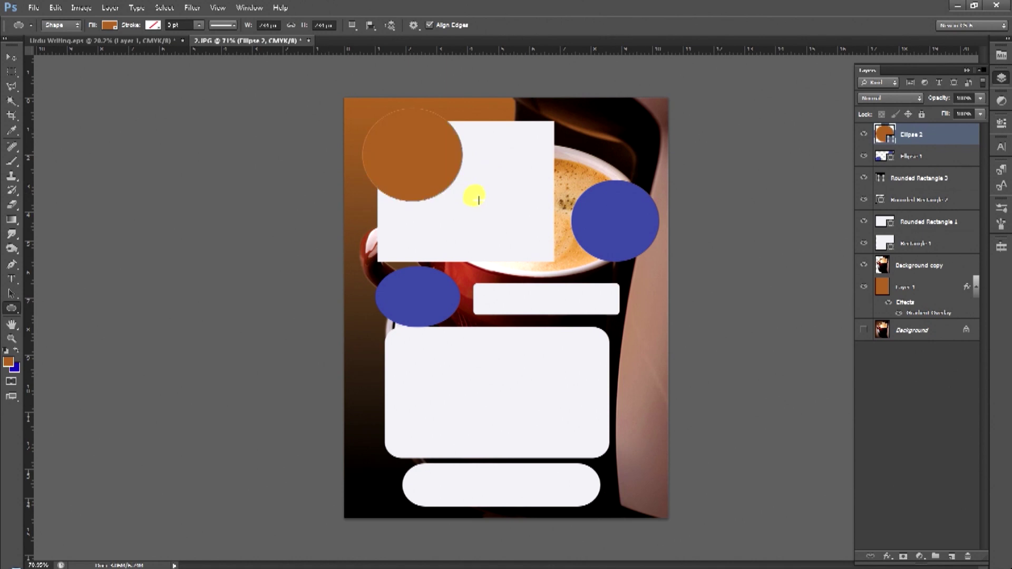
Fill the new circle dark blue and move it to the page centre.
{"action": "double_click", "coordinate": [885, 134]}
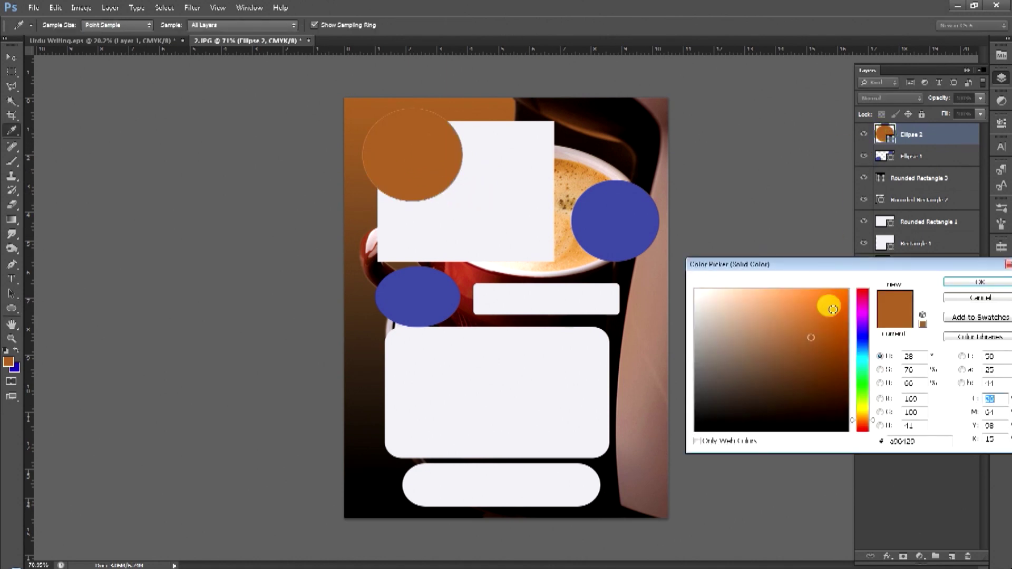
{"action": "left_click", "coordinate": [863, 291]}
{"action": "left_click", "coordinate": [840, 300]}
{"action": "left_click", "coordinate": [846, 337]}
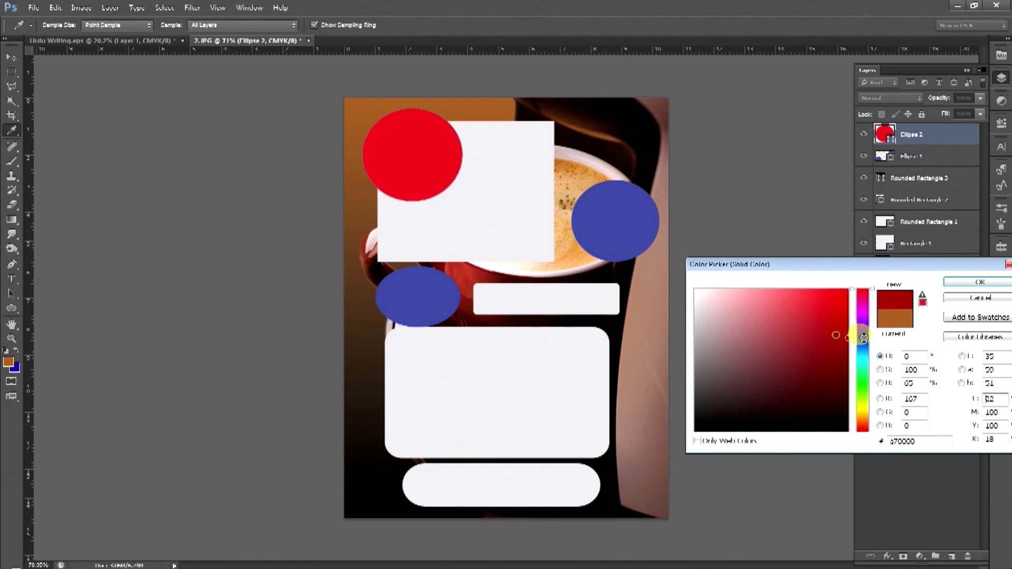
{"action": "left_click", "coordinate": [863, 343]}
{"action": "key", "text": "Return"}
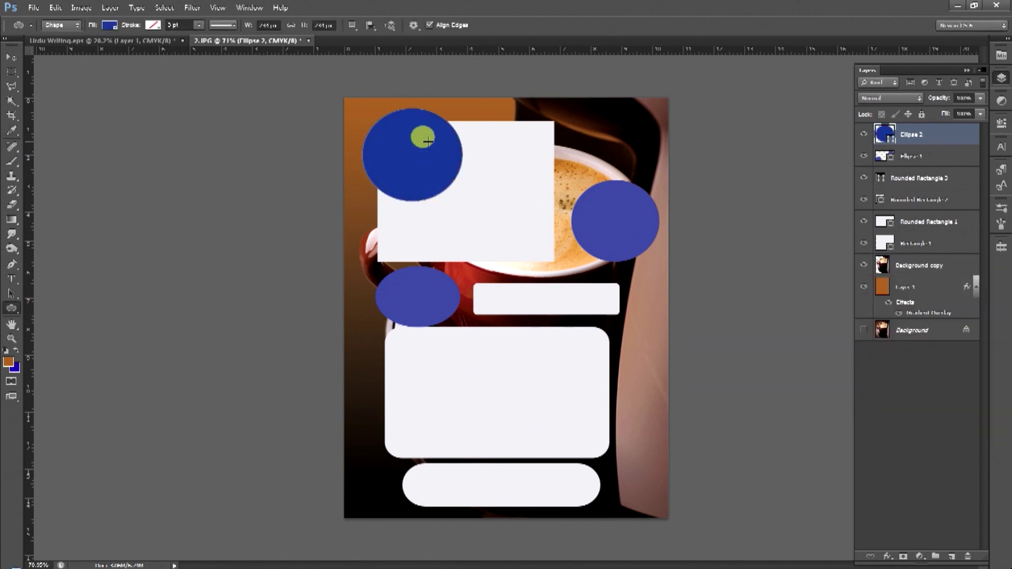
{"action": "key", "text": "v"}
{"action": "left_click_drag", "start_coordinate": [421, 128], "coordinate": [516, 219]}
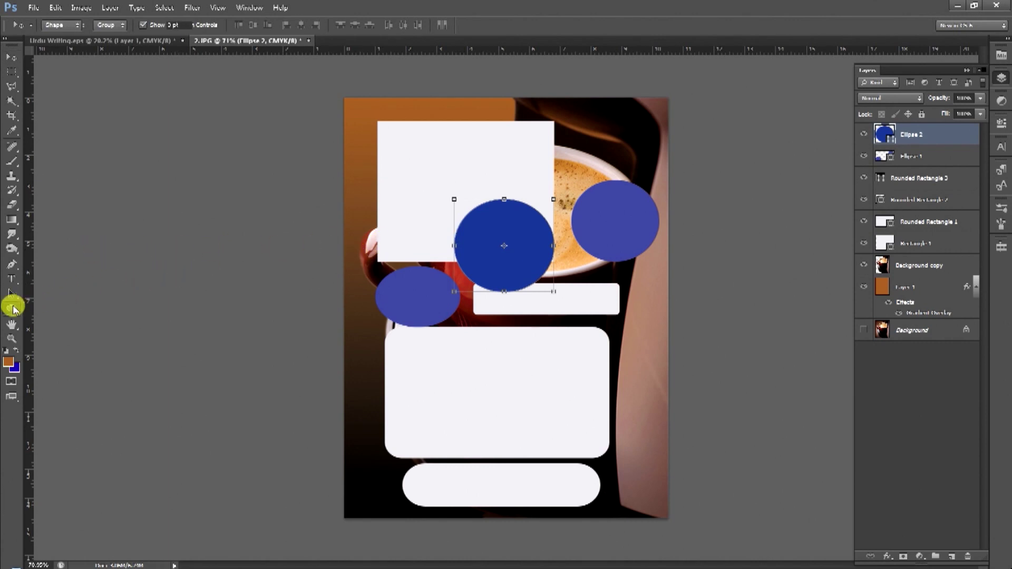
Switch to the Custom Shape tool and reset the shape library to its defaults.
{"action": "left_click", "coordinate": [11, 308]}
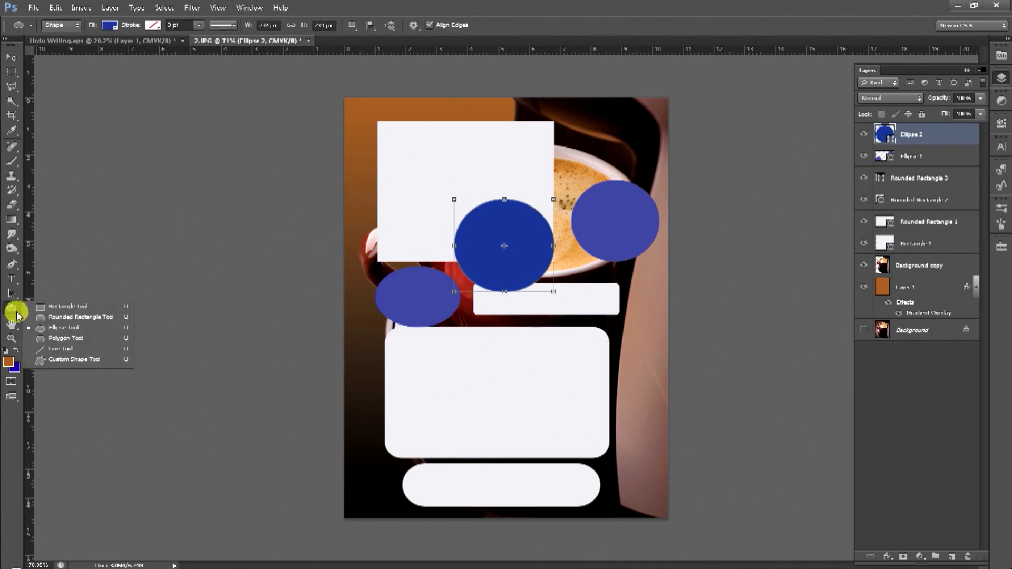
{"action": "left_click", "coordinate": [71, 364]}
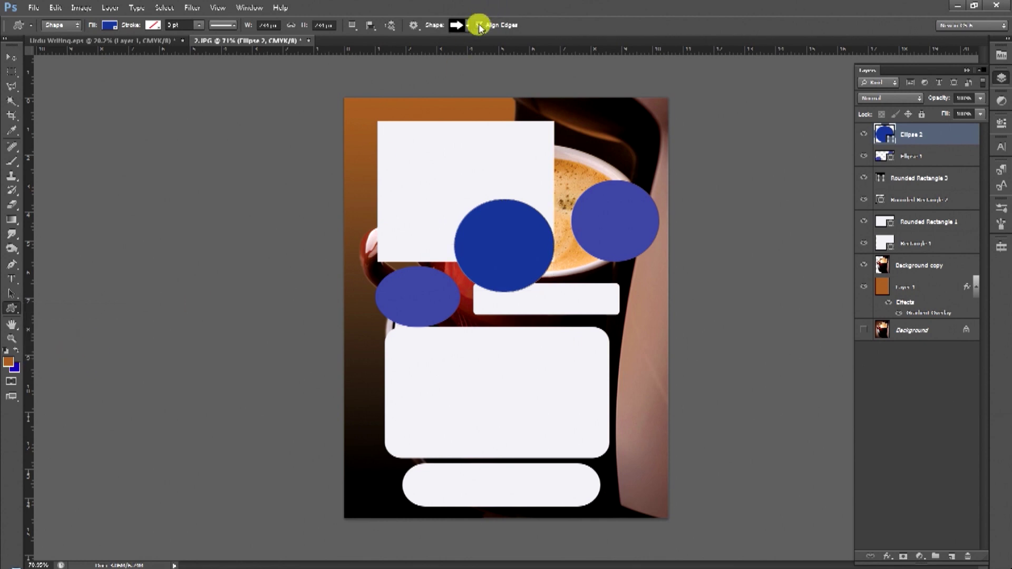
{"action": "left_click", "coordinate": [468, 25]}
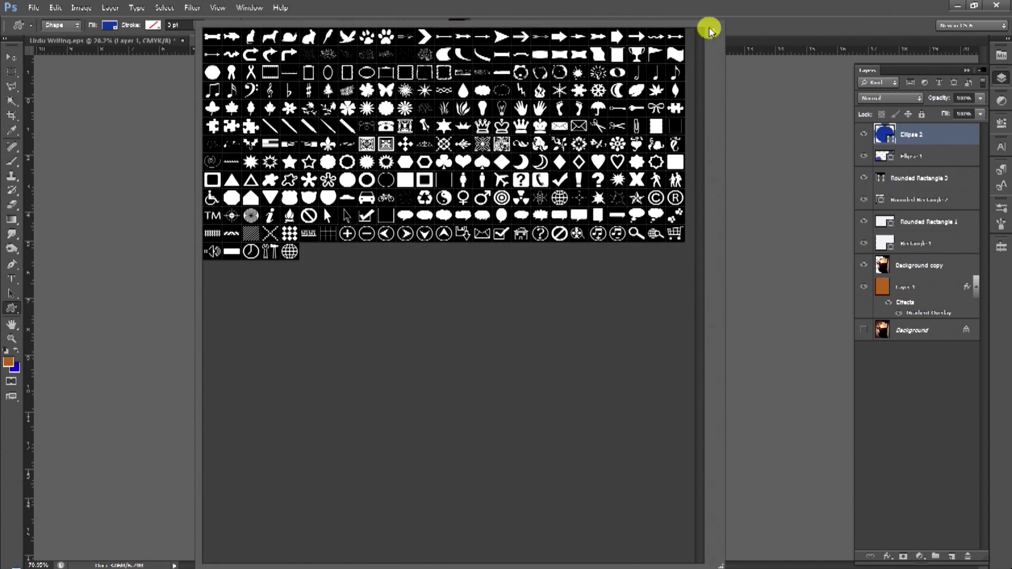
{"action": "left_click", "coordinate": [712, 30]}
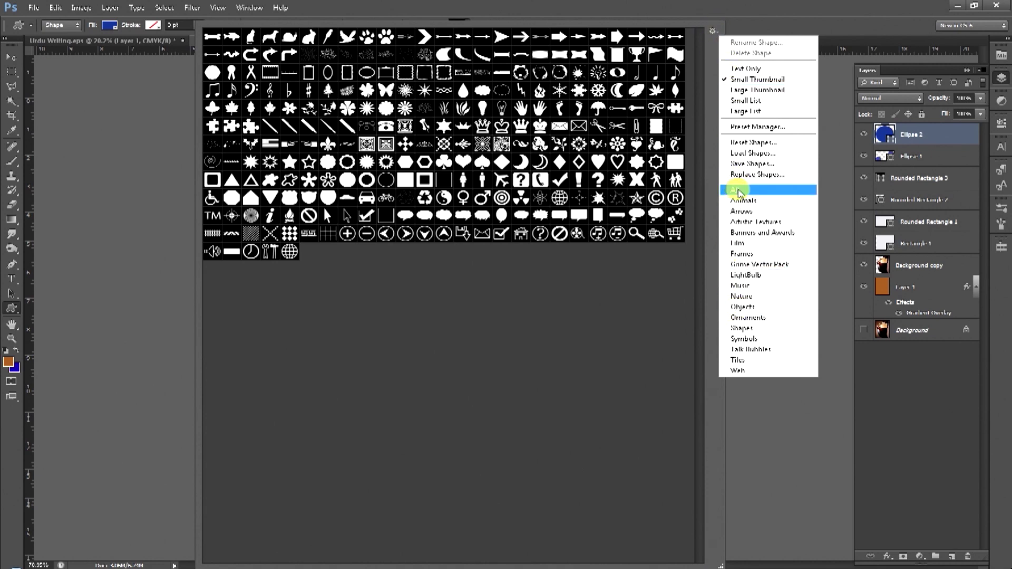
{"action": "left_click", "coordinate": [745, 148]}
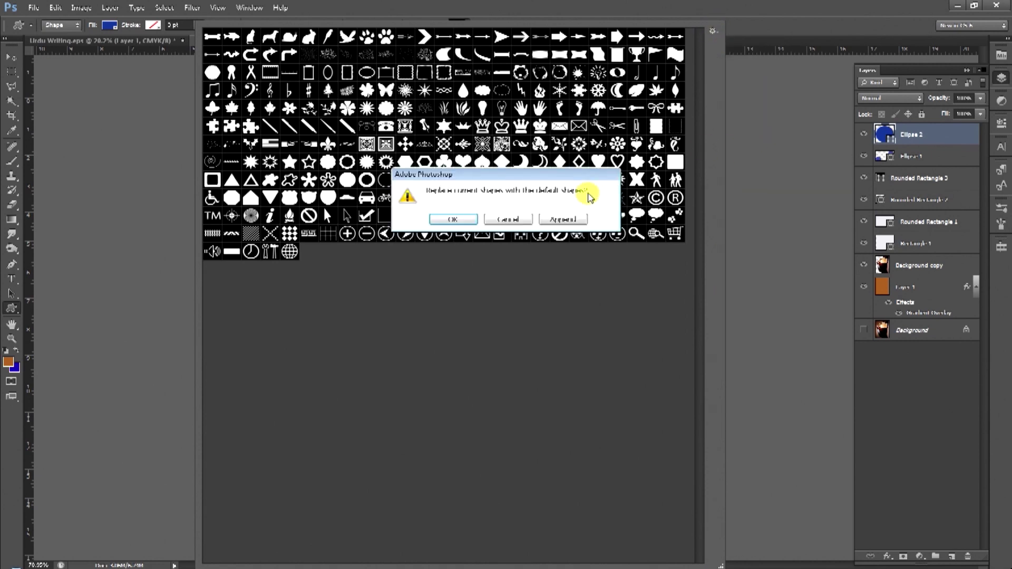
{"action": "left_click", "coordinate": [452, 219]}
{"action": "left_click", "coordinate": [458, 25]}
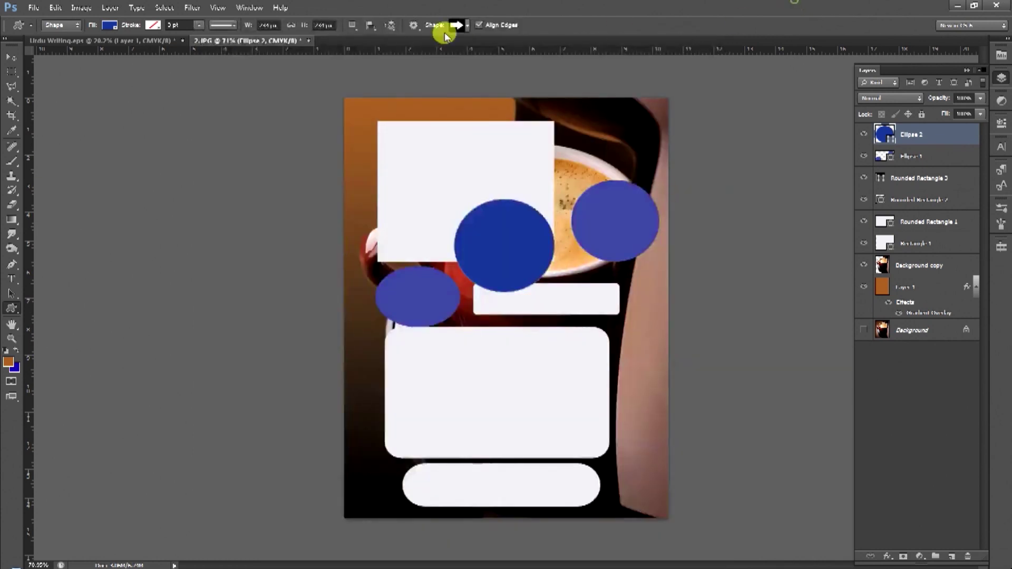
Load the All shape set into the library, replacing the current shapes.
{"action": "left_click", "coordinate": [462, 25]}
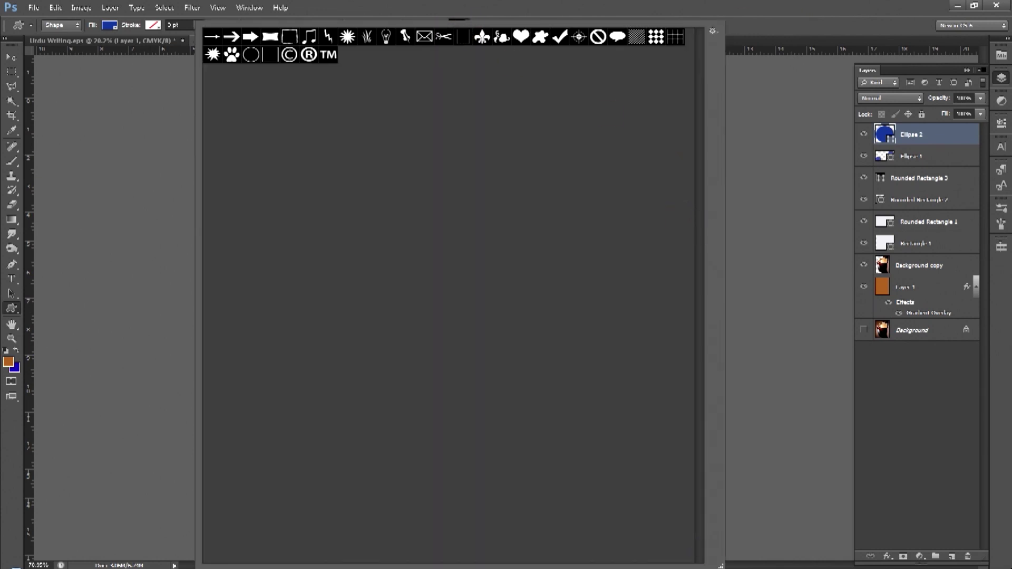
{"action": "left_click_drag", "start_coordinate": [714, 563], "coordinate": [565, 216]}
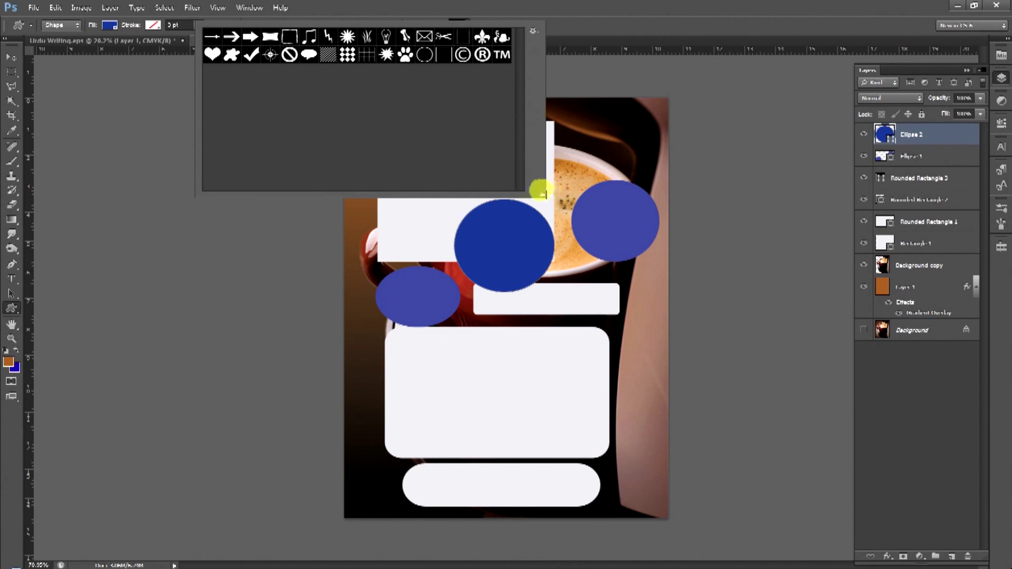
{"action": "left_click", "coordinate": [538, 191]}
{"action": "key", "text": "Escape"}
{"action": "left_click", "coordinate": [464, 25]}
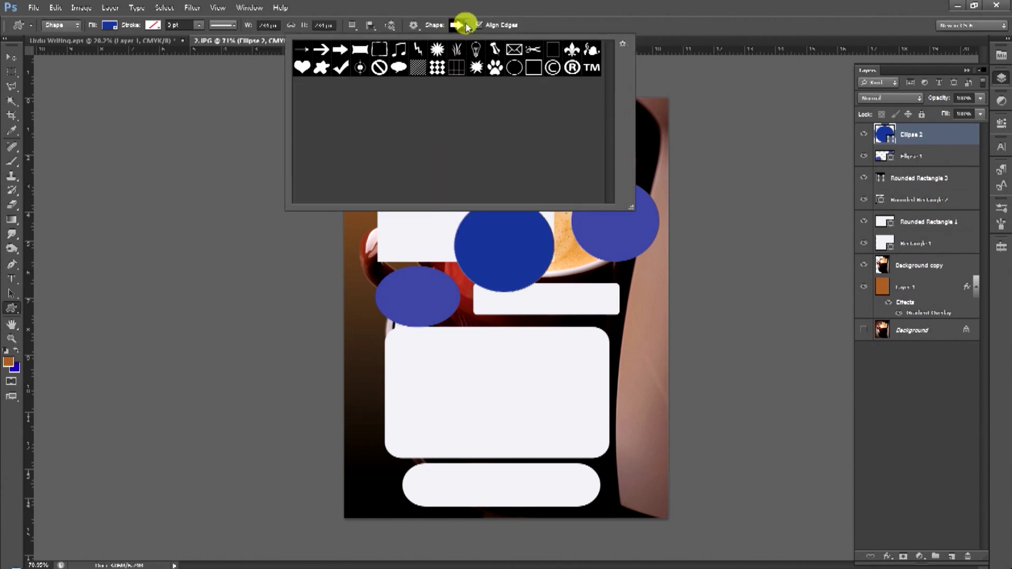
{"action": "left_click", "coordinate": [622, 45]}
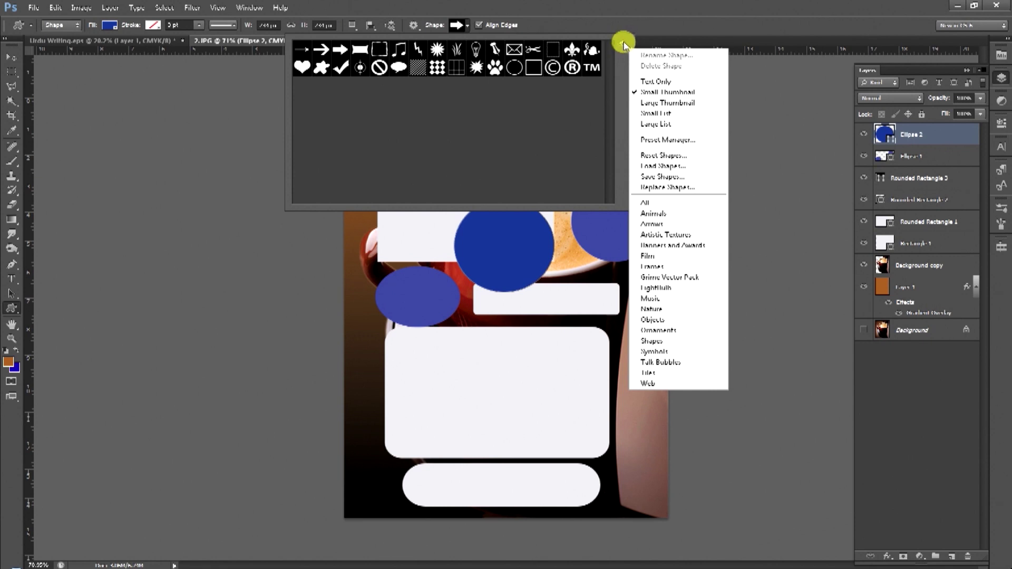
{"action": "left_click", "coordinate": [642, 203]}
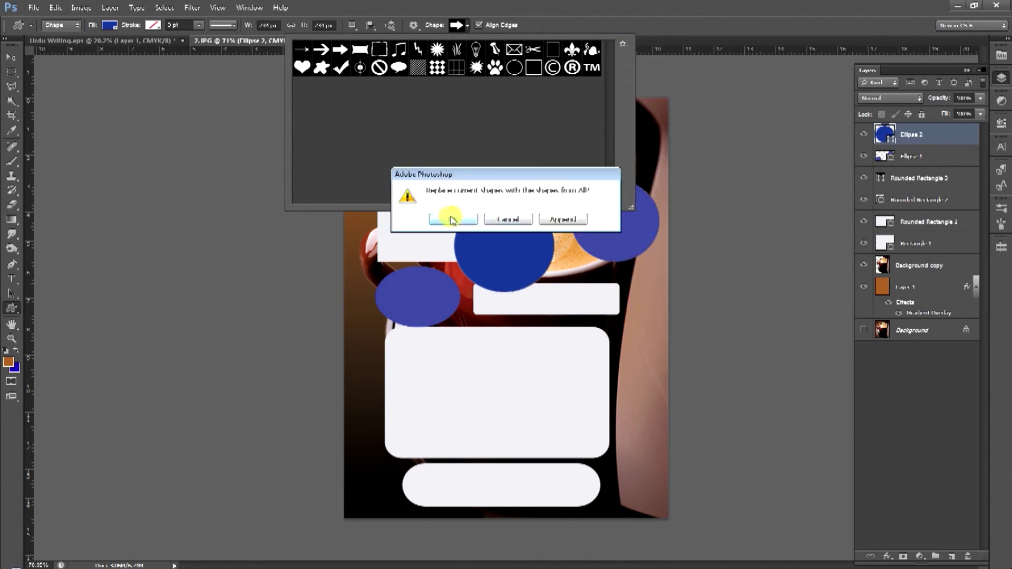
{"action": "left_click", "coordinate": [452, 219]}
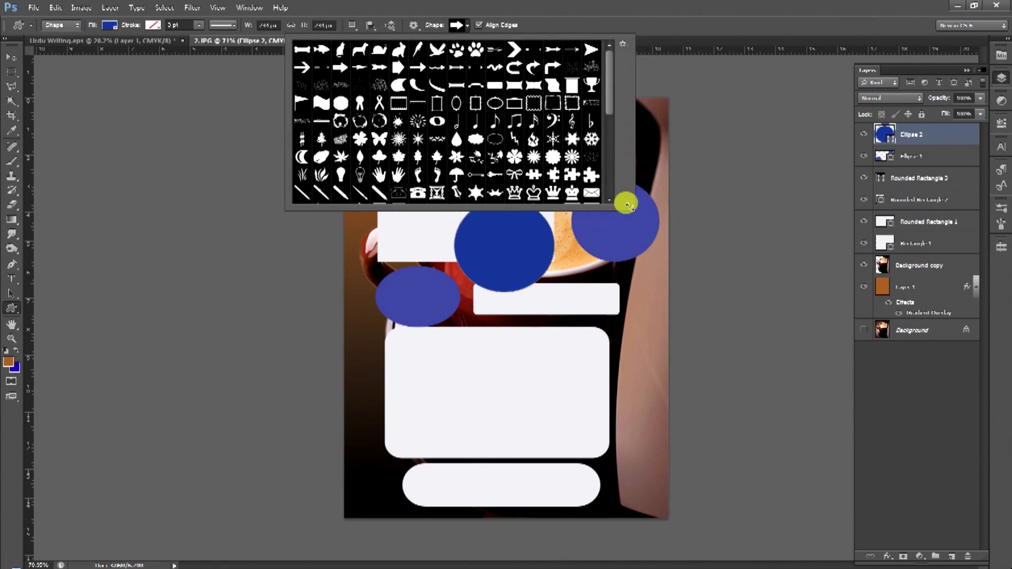
Enlarge the shape picker and browse the ring, envelope, lightbulb, arrow and frame shapes.
{"action": "left_click_drag", "start_coordinate": [628, 204], "coordinate": [856, 342]}
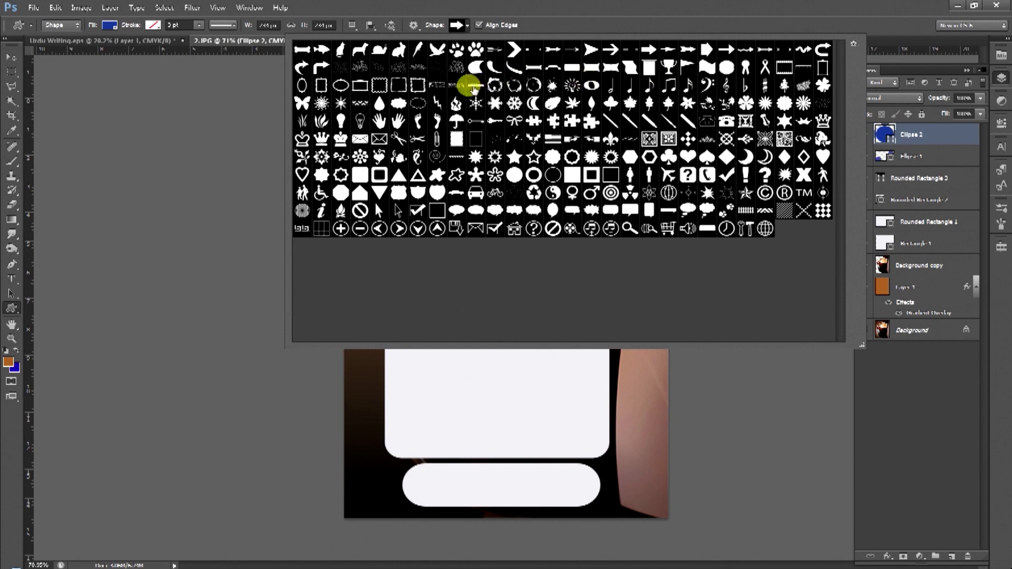
{"action": "left_click", "coordinate": [534, 174]}
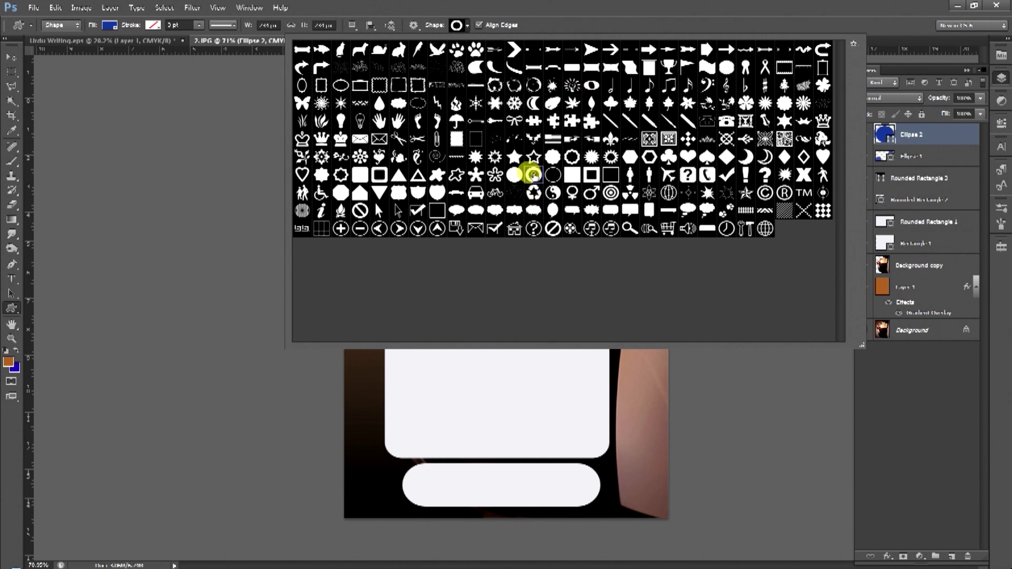
{"action": "left_click", "coordinate": [476, 228]}
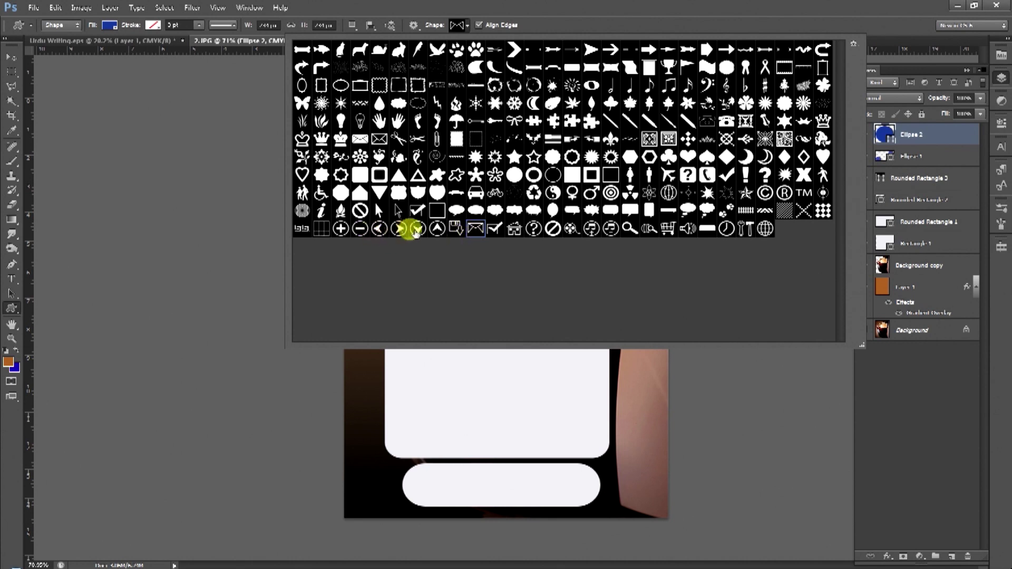
{"action": "left_click", "coordinate": [341, 121]}
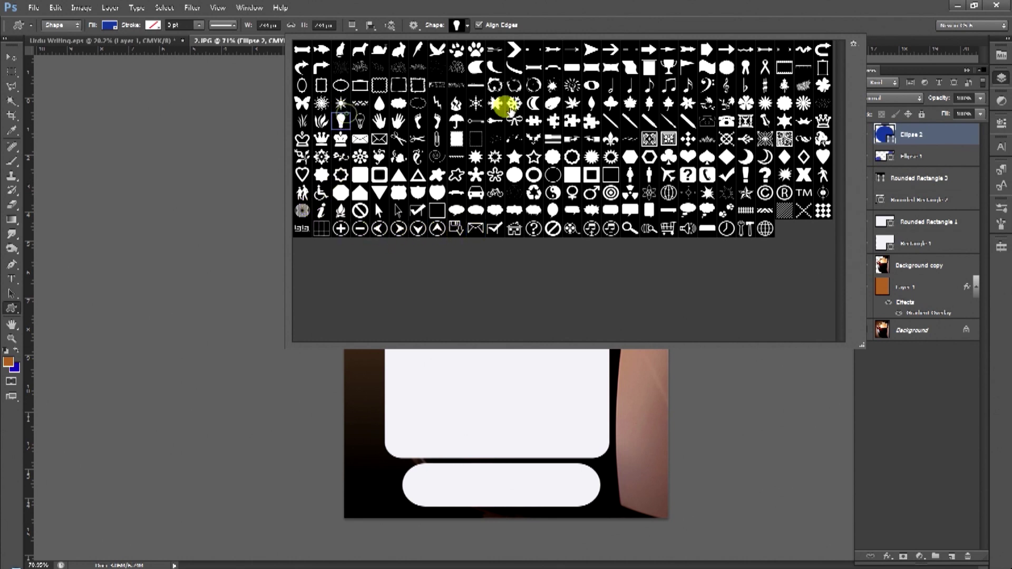
{"action": "left_click", "coordinate": [645, 50]}
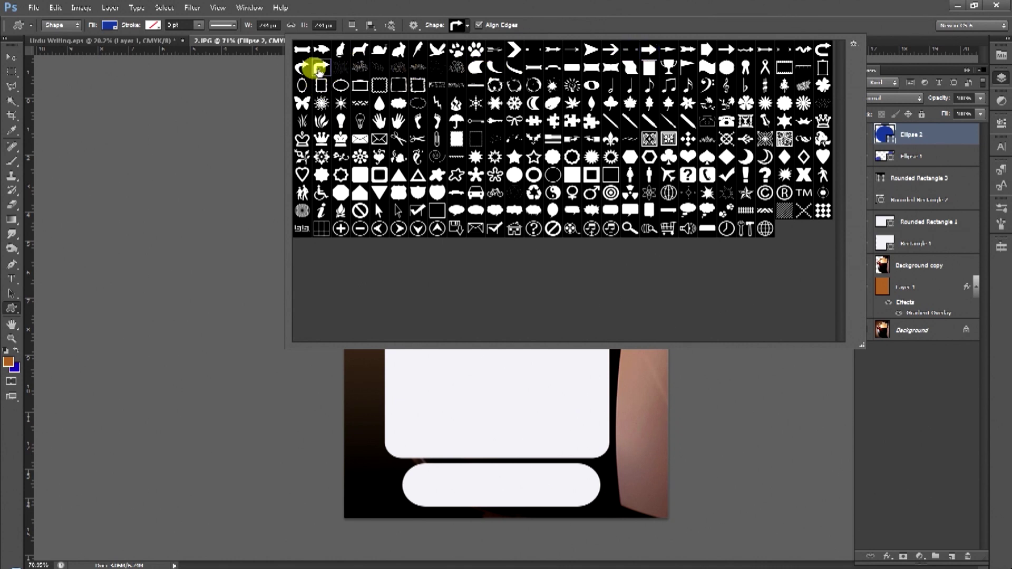
{"action": "left_click", "coordinate": [378, 175]}
Try the phone, figure, crown and diagonal line shapes, then close the shape picker.
{"action": "left_click", "coordinate": [687, 174]}
{"action": "left_click", "coordinate": [708, 173]}
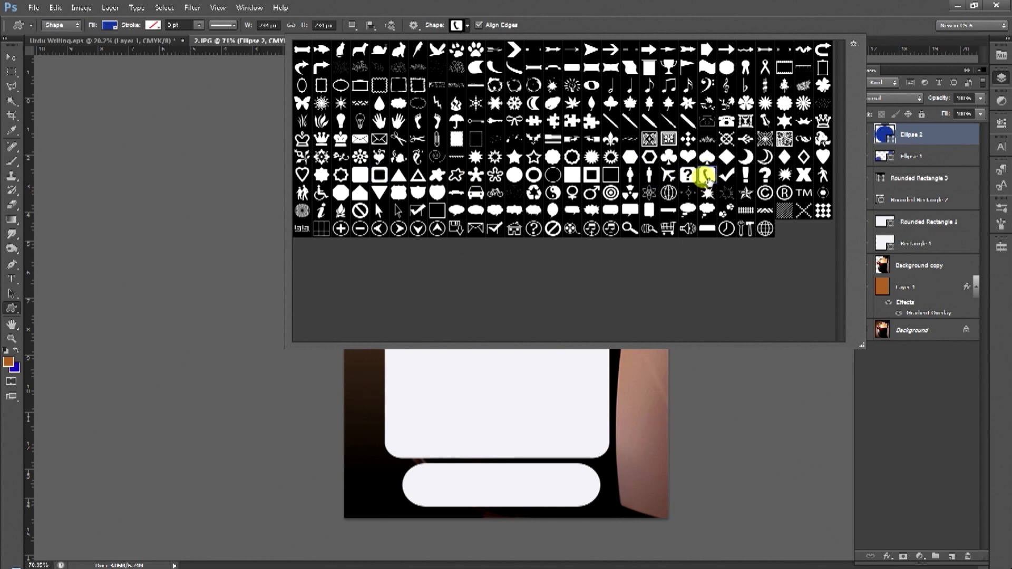
{"action": "left_click", "coordinate": [631, 175]}
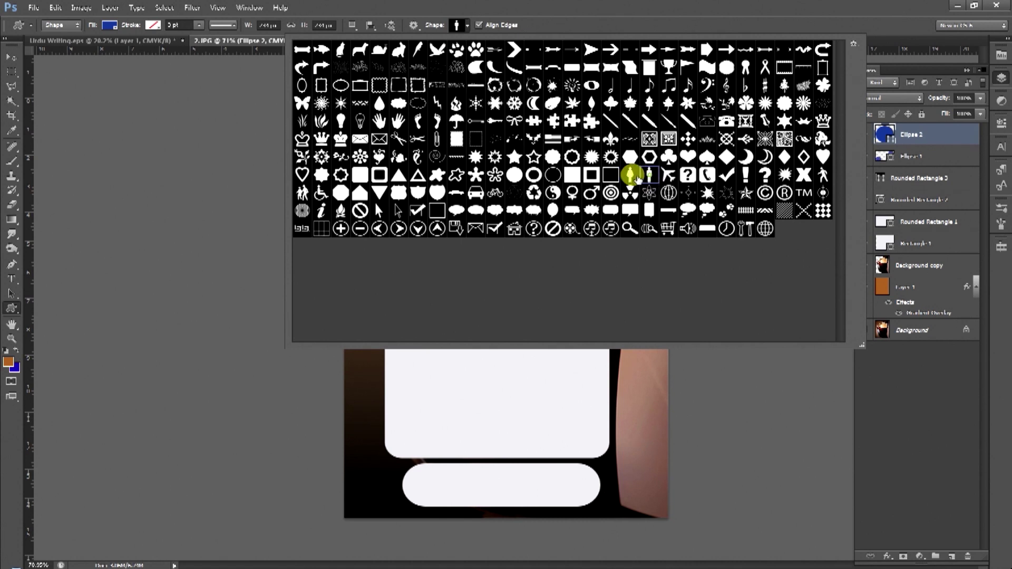
{"action": "left_click", "coordinate": [631, 176]}
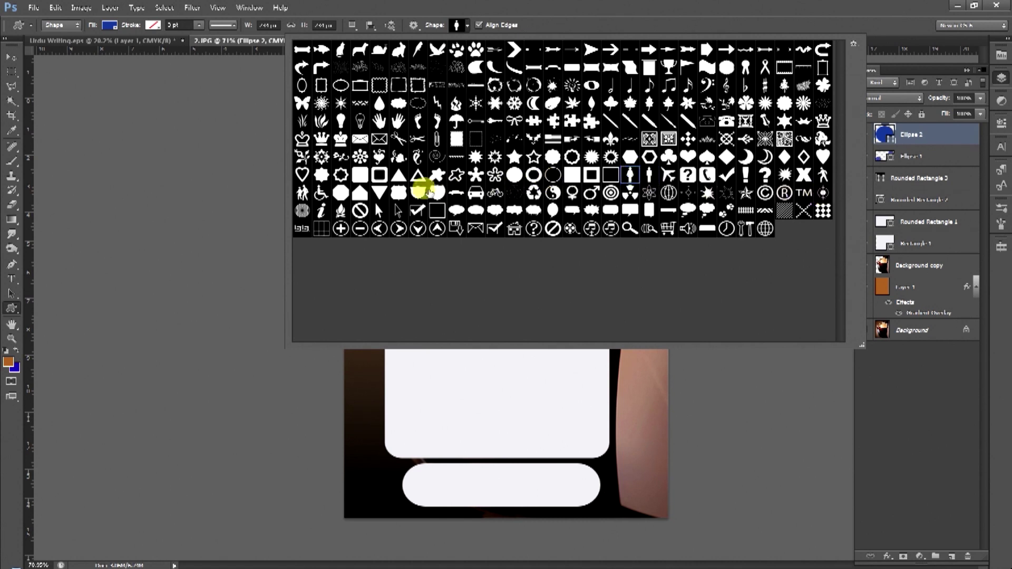
{"action": "left_click", "coordinate": [822, 123]}
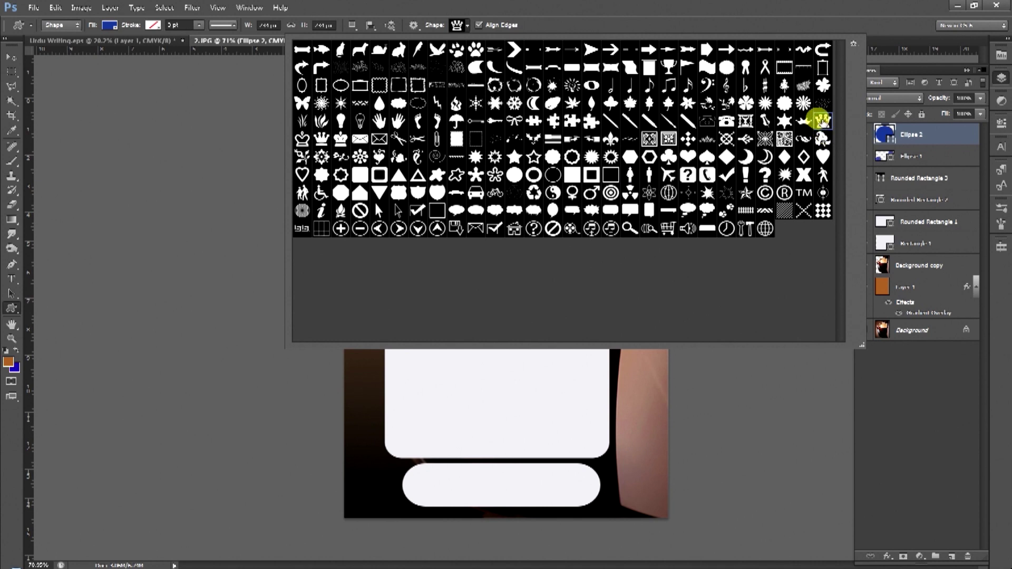
{"action": "left_click", "coordinate": [627, 125]}
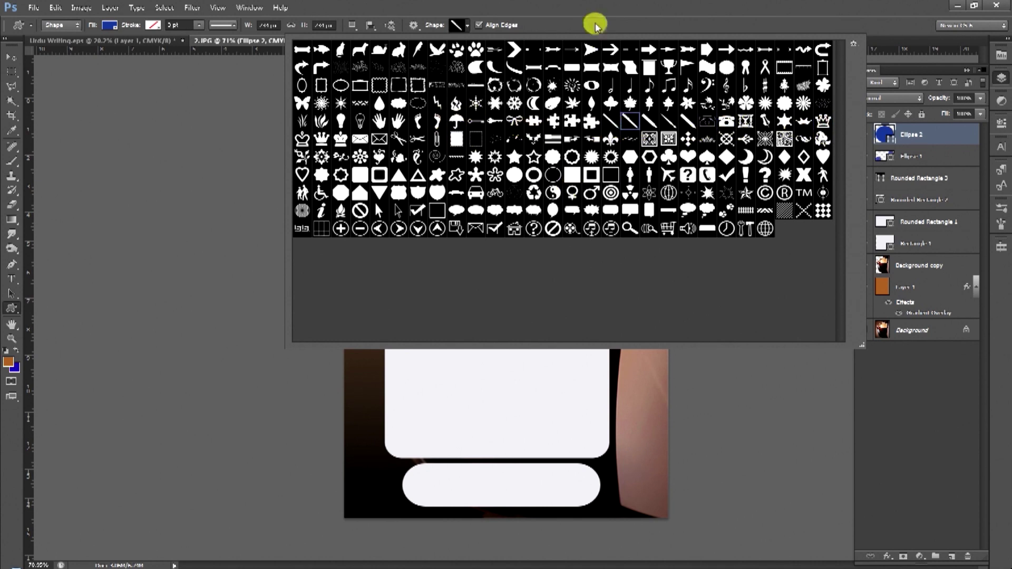
{"action": "left_click", "coordinate": [11, 73]}
{"action": "left_click", "coordinate": [11, 72]}
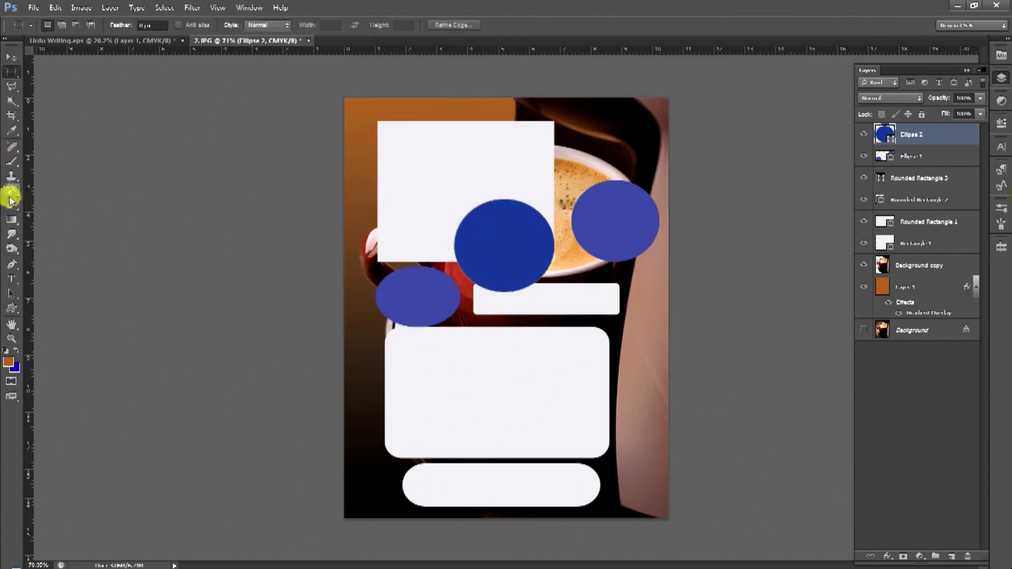
Delete the Ellipse 2 through Rectangle 1 shape layers and start a text line at top-left.
{"action": "left_click", "coordinate": [14, 279]}
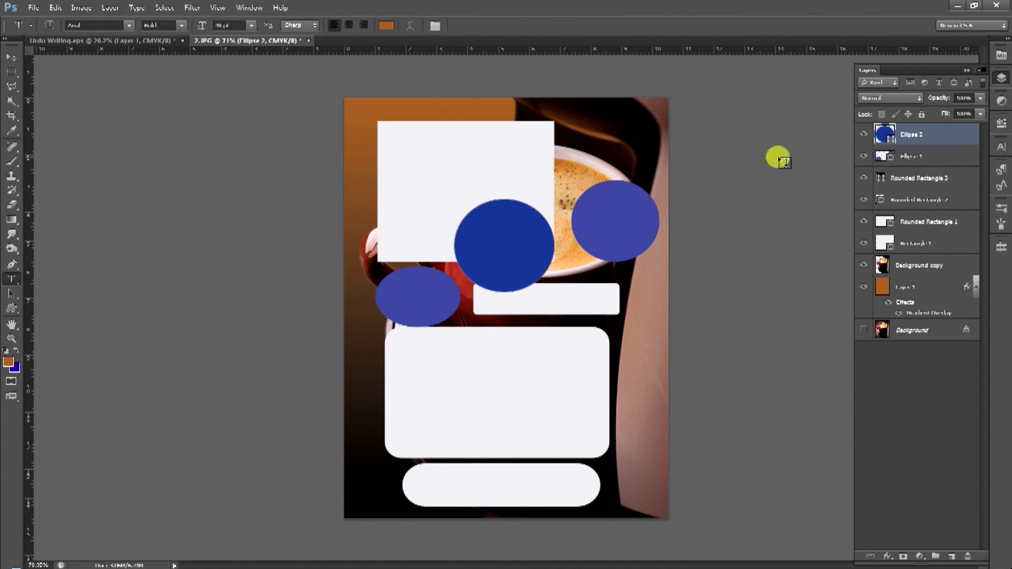
{"action": "left_click", "coordinate": [914, 135], "text": "shift"}
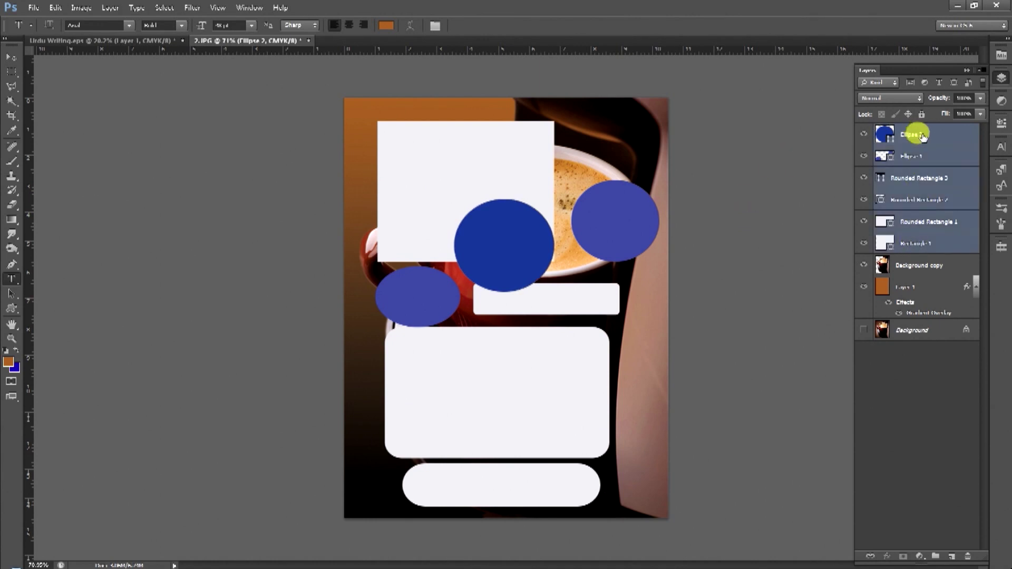
{"action": "left_click_drag", "start_coordinate": [917, 129], "coordinate": [969, 554]}
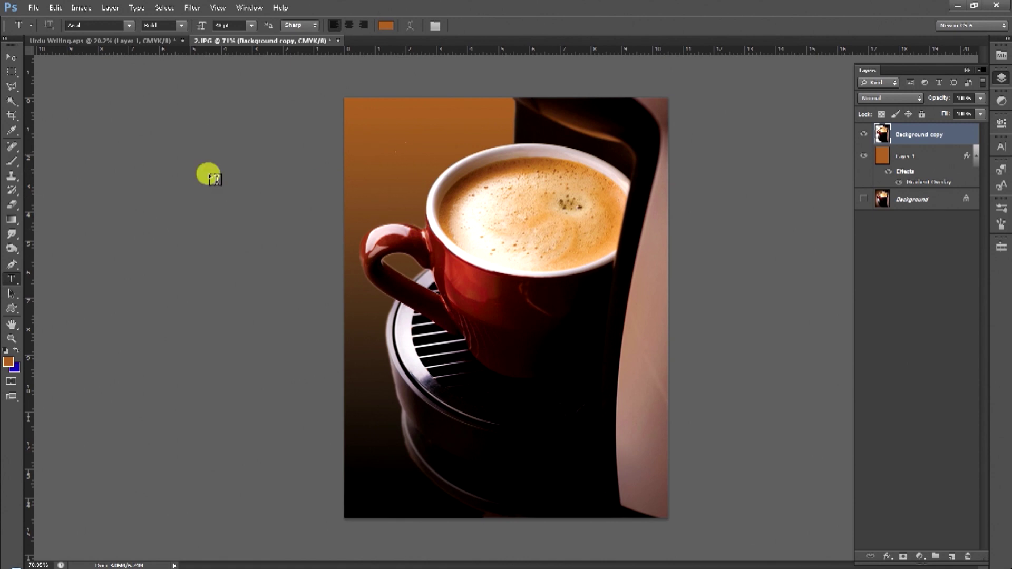
{"action": "left_click", "coordinate": [379, 131]}
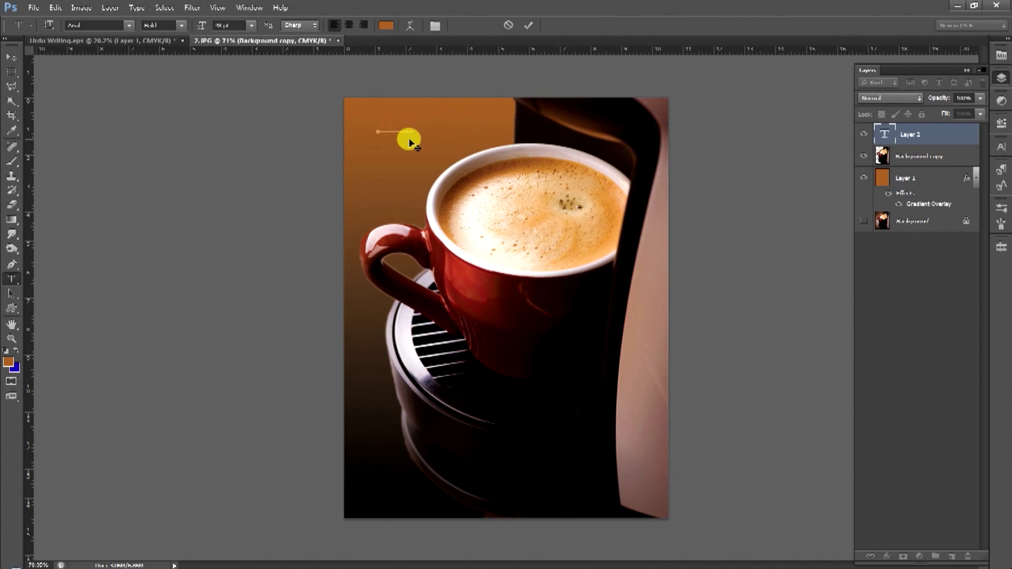
Make the Hot Tea text white and commit it.
{"action": "key", "text": "ctrl+a"}
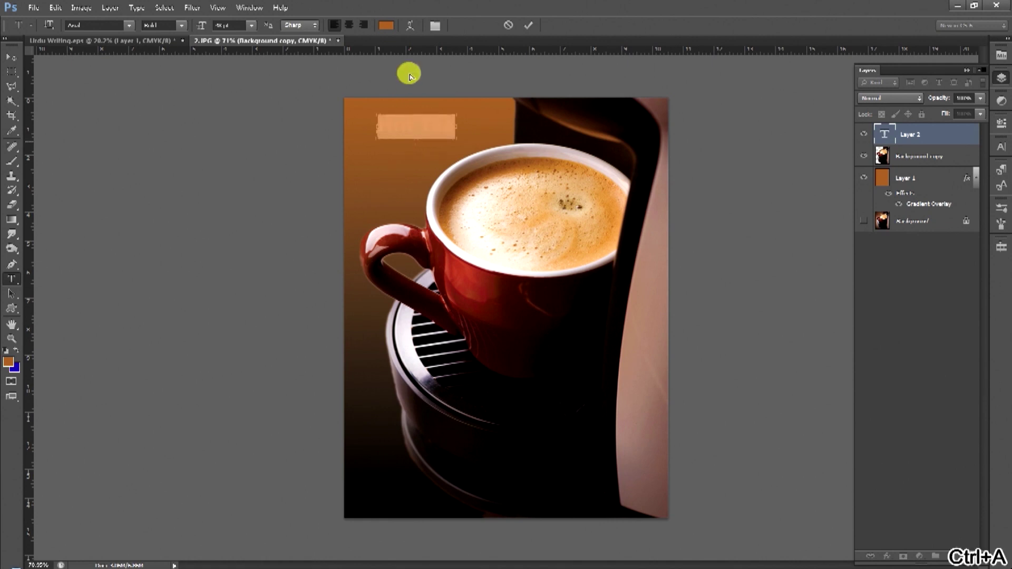
{"action": "left_click", "coordinate": [383, 27]}
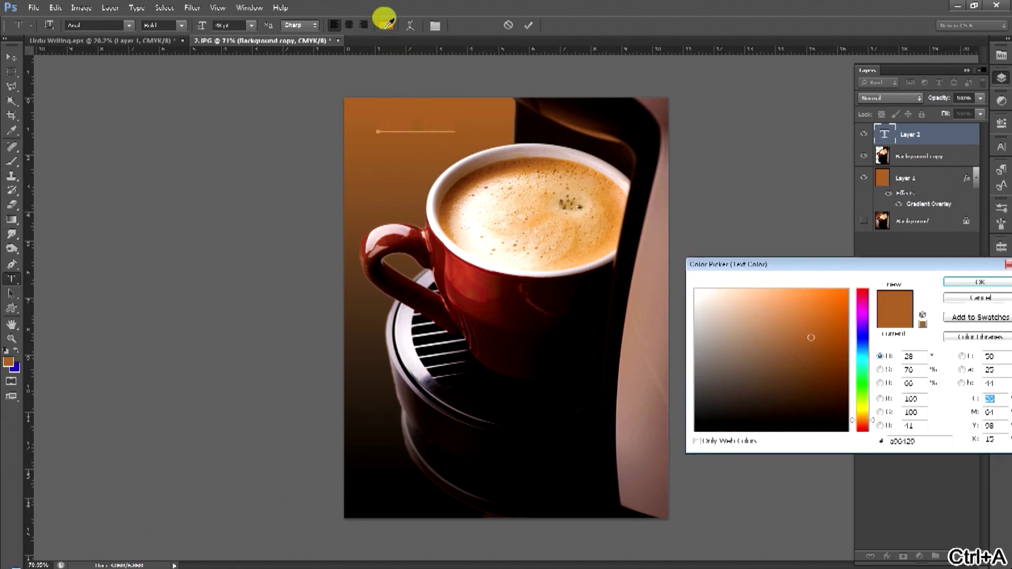
{"action": "left_click", "coordinate": [632, 244]}
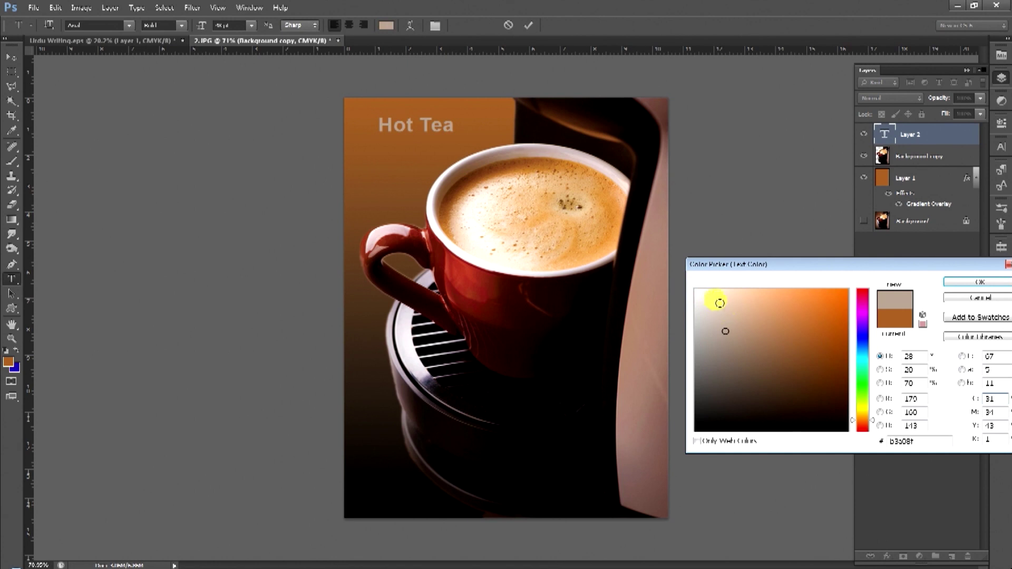
{"action": "left_click_drag", "start_coordinate": [695, 293], "coordinate": [682, 280]}
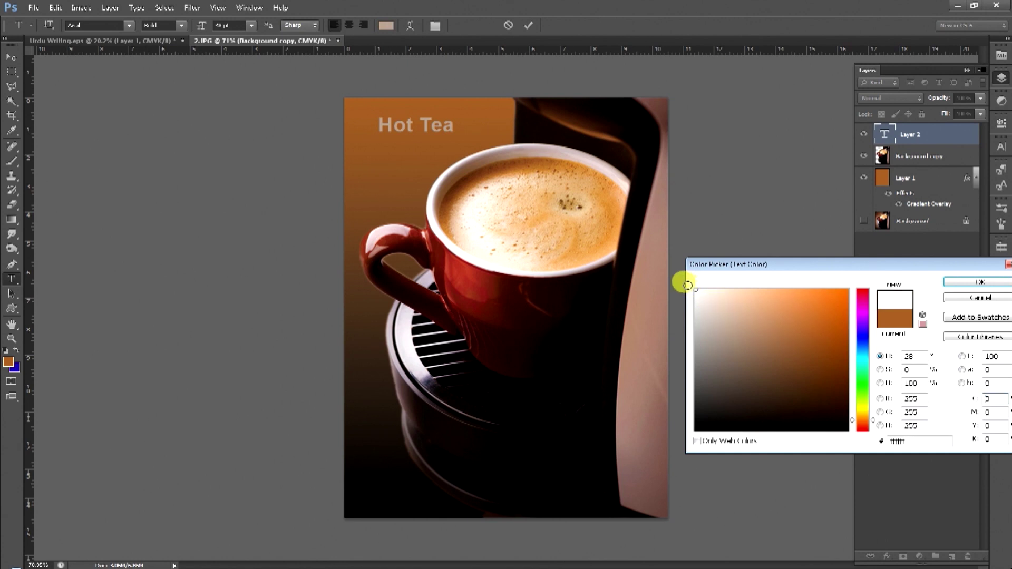
{"action": "left_click", "coordinate": [997, 284]}
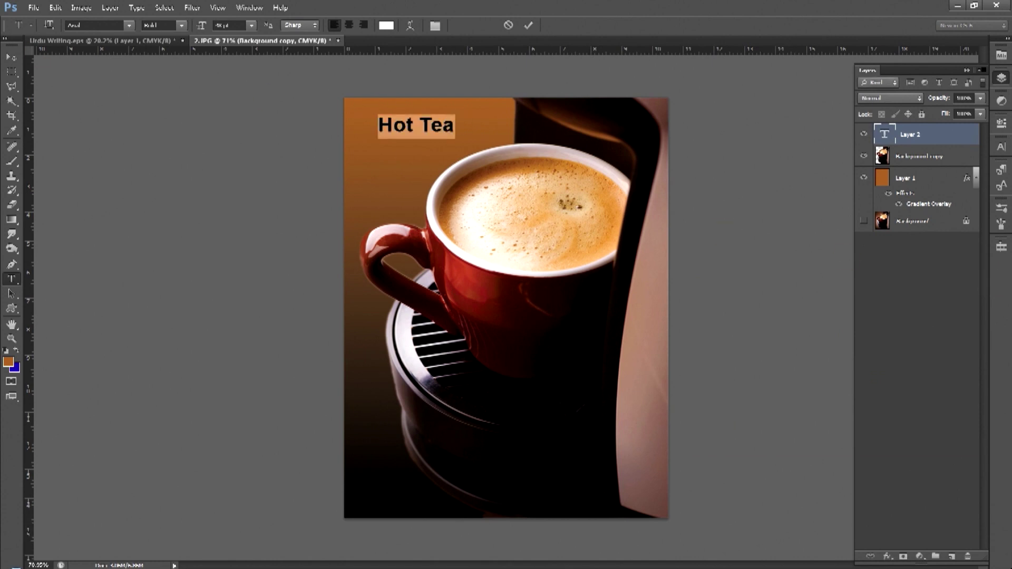
{"action": "left_click", "coordinate": [12, 54]}
Enlarge the Hot Tea headline with Free Transform and zoom to about 200% on it.
{"action": "key", "text": "ctrl+t"}
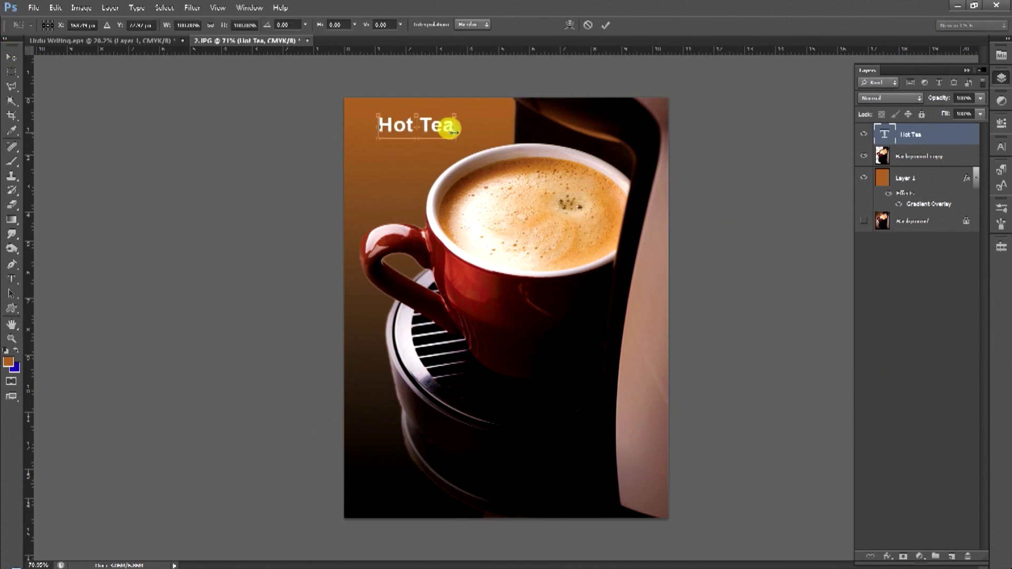
{"action": "left_click_drag", "start_coordinate": [460, 141], "coordinate": [489, 150]}
{"action": "left_click_drag", "start_coordinate": [367, 108], "coordinate": [361, 108]}
{"action": "left_click_drag", "start_coordinate": [469, 123], "coordinate": [464, 117]}
{"action": "key", "text": "Return"}
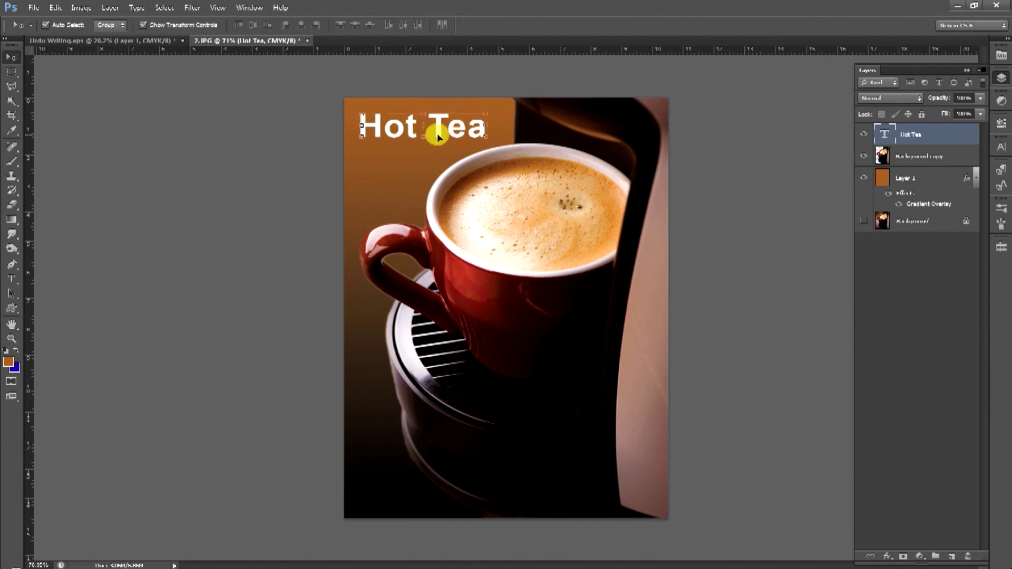
{"action": "left_click", "coordinate": [459, 126], "text": "ctrl"}
{"action": "left_click_drag", "start_coordinate": [402, 113], "coordinate": [465, 179]}
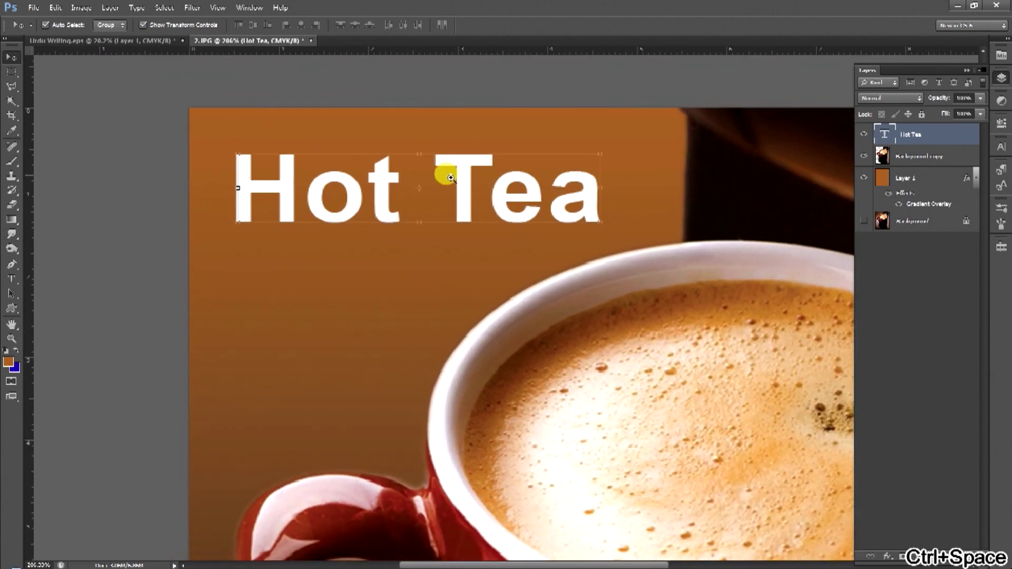
{"action": "double_click", "coordinate": [947, 133]}
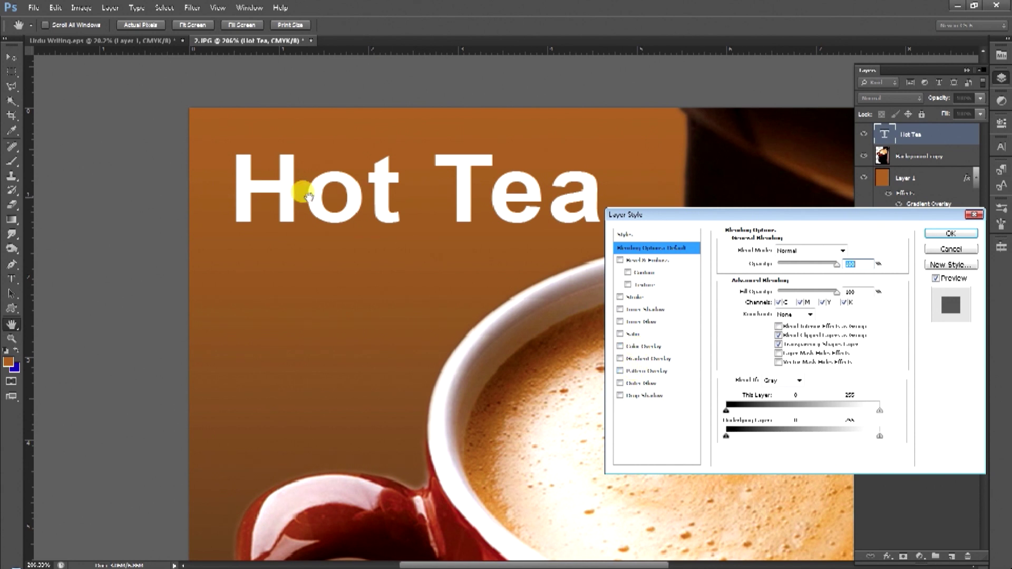
Give the headline a light peach-cream Color Overlay.
{"action": "left_click", "coordinate": [640, 346]}
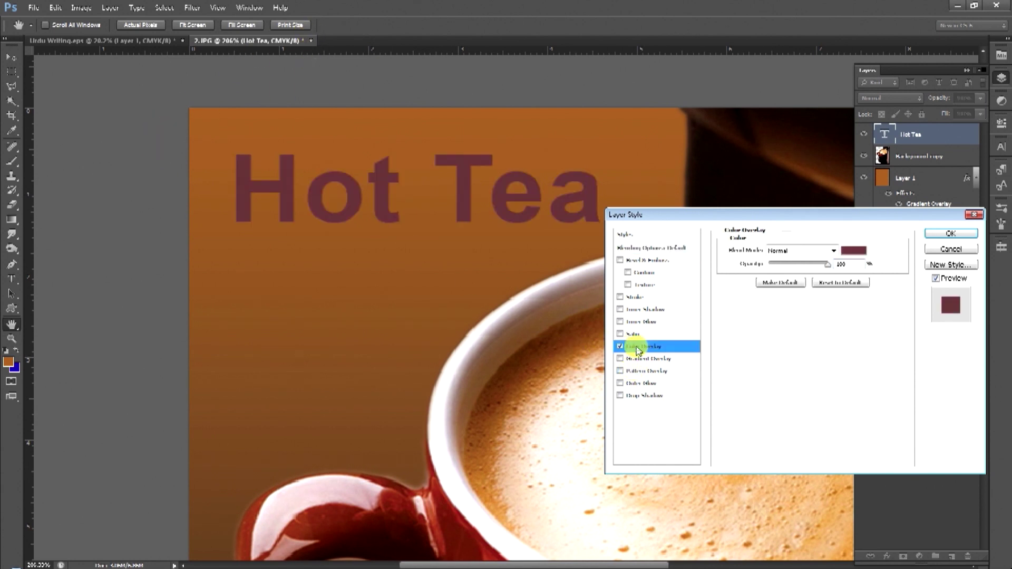
{"action": "left_click", "coordinate": [849, 250]}
{"action": "left_click_drag", "start_coordinate": [761, 310], "coordinate": [744, 289]}
{"action": "left_click", "coordinate": [863, 416]}
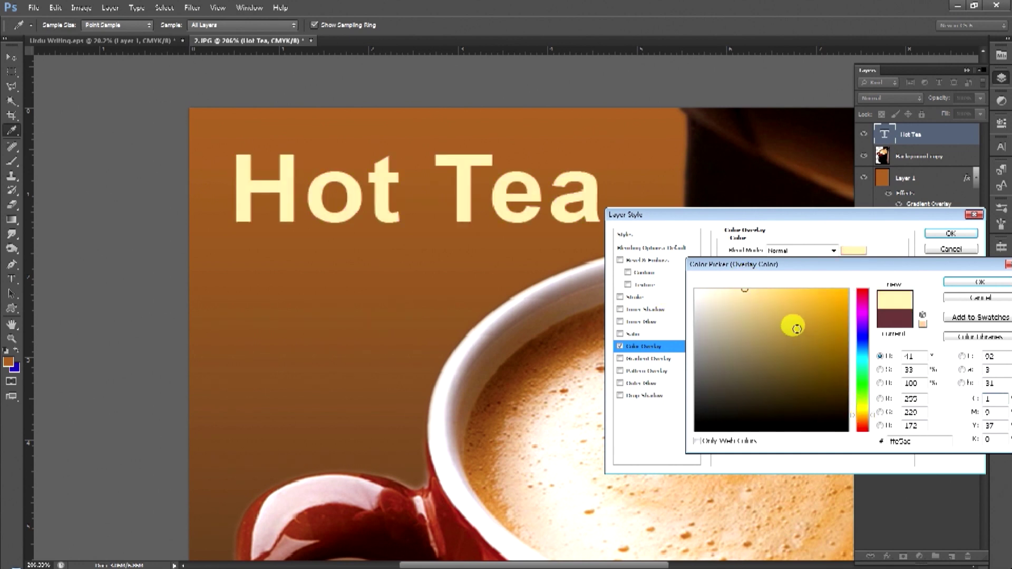
{"action": "left_click", "coordinate": [865, 422]}
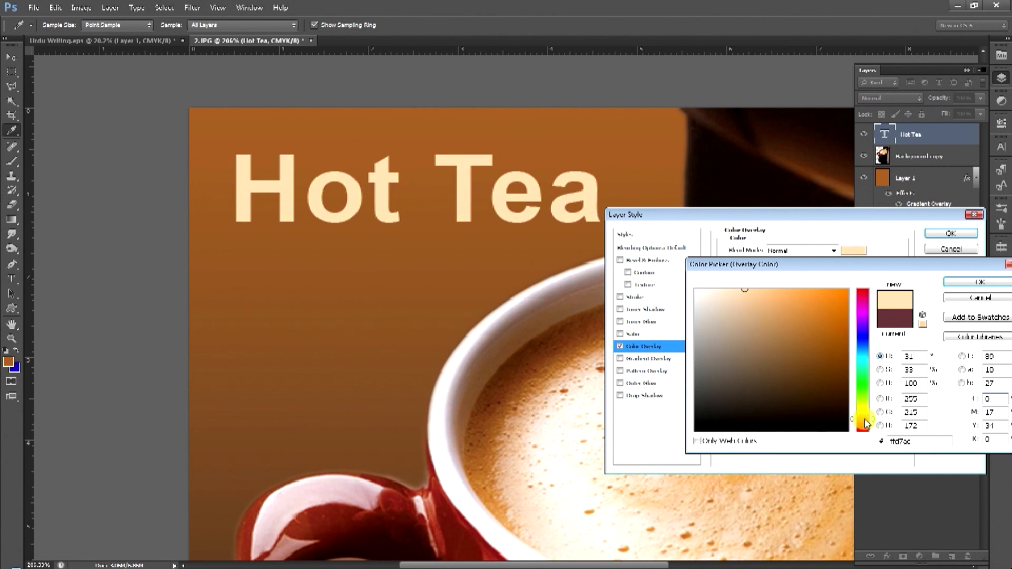
{"action": "key", "text": "Return"}
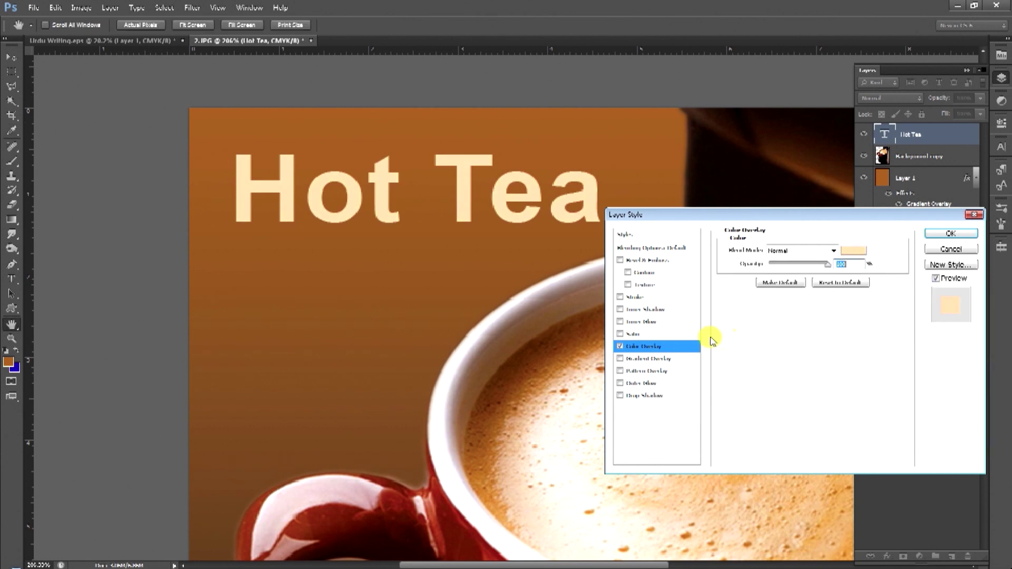
Add a dark Stroke outline around the headline.
{"action": "left_click", "coordinate": [633, 297]}
{"action": "left_click_drag", "start_coordinate": [774, 254], "coordinate": [769, 254]}
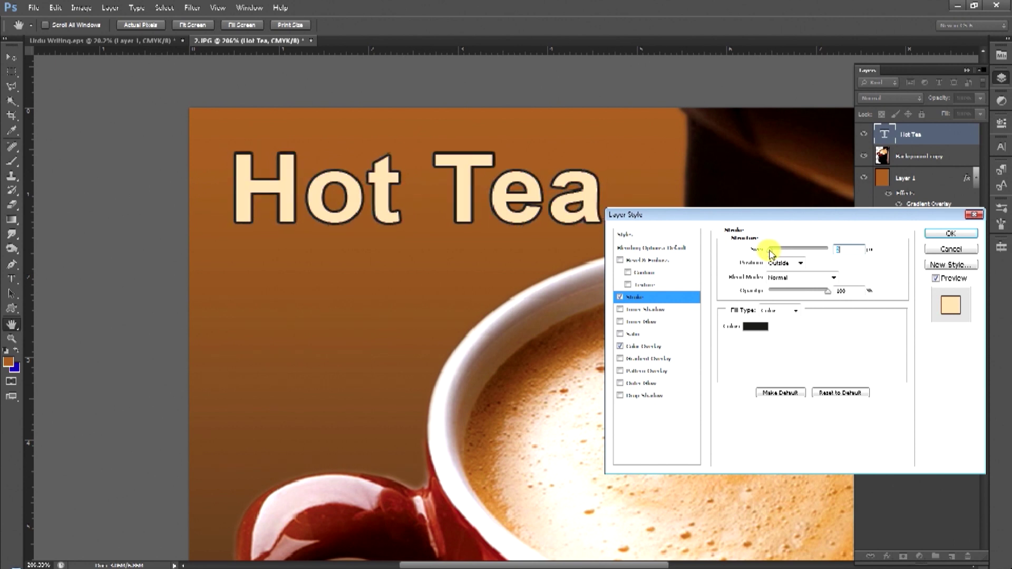
{"action": "left_click", "coordinate": [754, 327]}
{"action": "key", "text": "Return"}
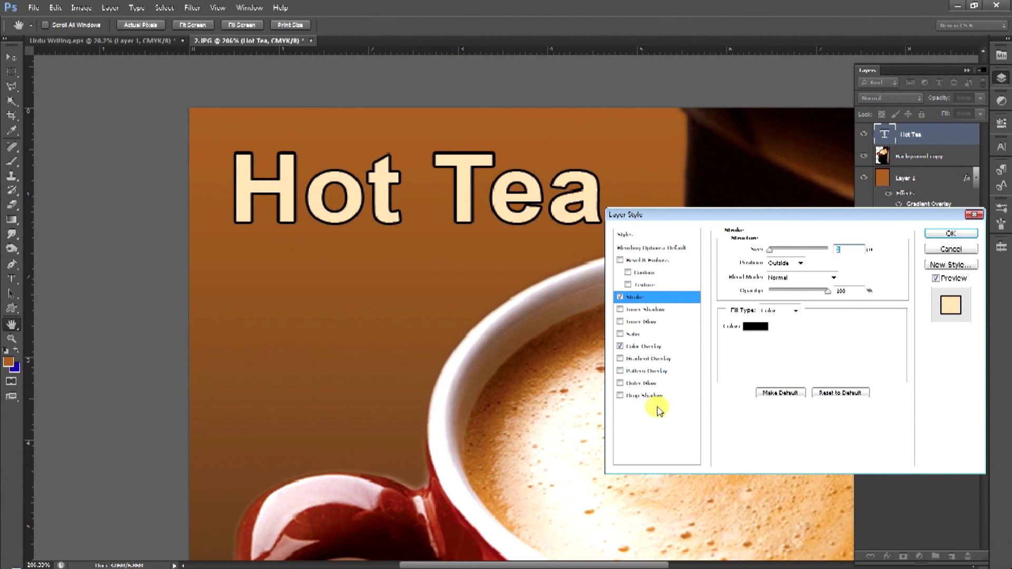
Add a Drop Shadow with distance 7 and opacity 90.
{"action": "left_click", "coordinate": [655, 396]}
{"action": "left_click_drag", "start_coordinate": [769, 298], "coordinate": [831, 310]}
{"action": "left_click_drag", "start_coordinate": [773, 298], "coordinate": [775, 297]}
{"action": "left_click_drag", "start_coordinate": [814, 264], "coordinate": [826, 265]}
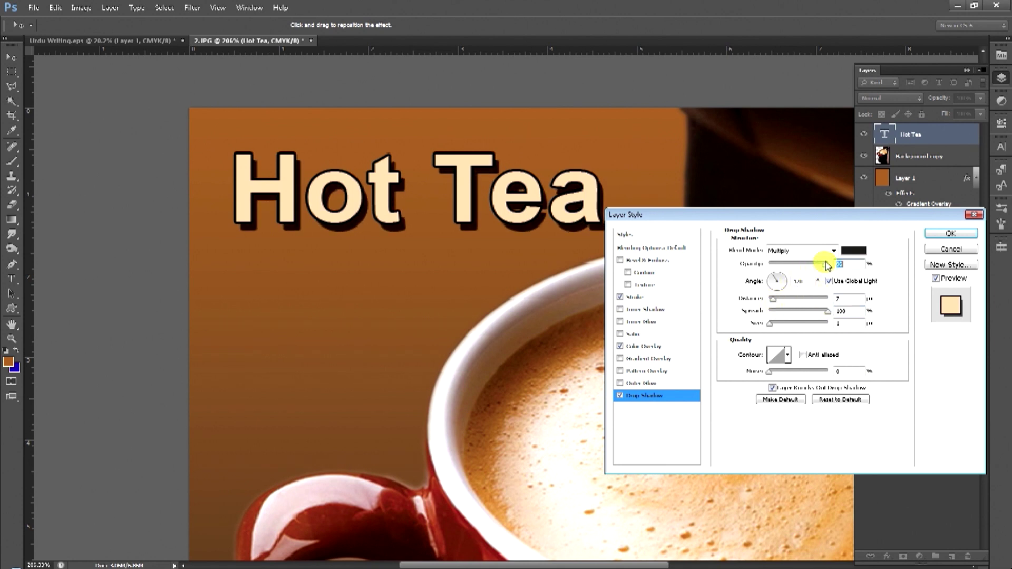
Set the drop shadow colour to black and adjust its size and distance.
{"action": "left_click", "coordinate": [854, 251]}
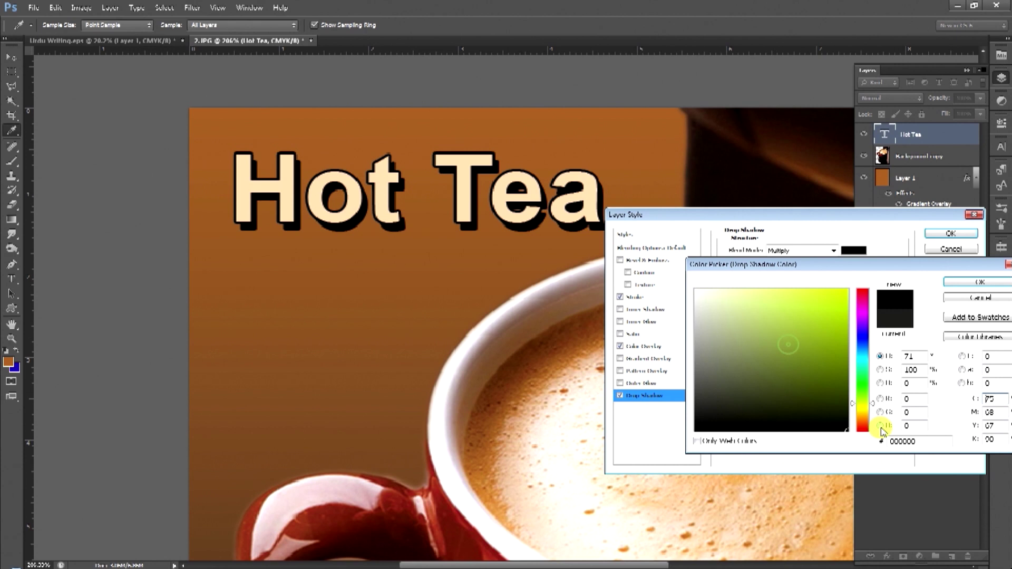
{"action": "key", "text": "Return"}
{"action": "left_click_drag", "start_coordinate": [771, 324], "coordinate": [770, 326]}
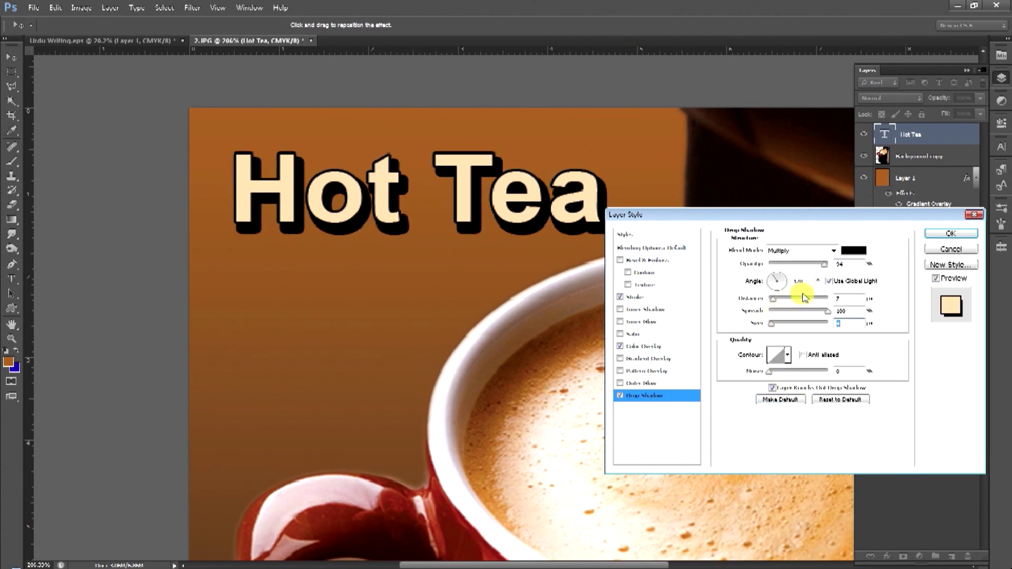
{"action": "left_click_drag", "start_coordinate": [774, 298], "coordinate": [772, 327]}
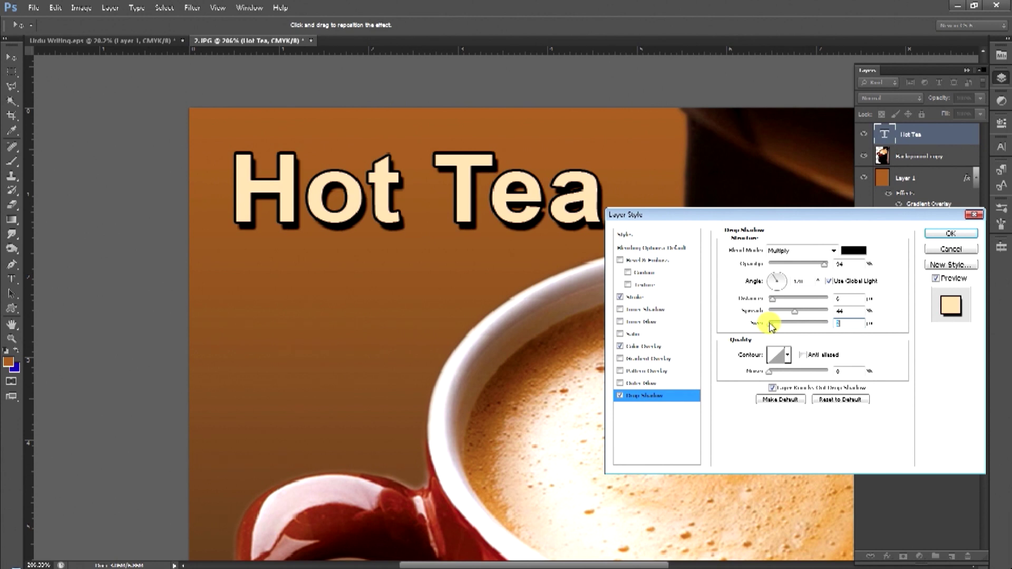
Enable Bevel & Emboss with depth 174 and lighting angle 117.
{"action": "left_click", "coordinate": [639, 262]}
{"action": "left_click_drag", "start_coordinate": [779, 277], "coordinate": [779, 304]}
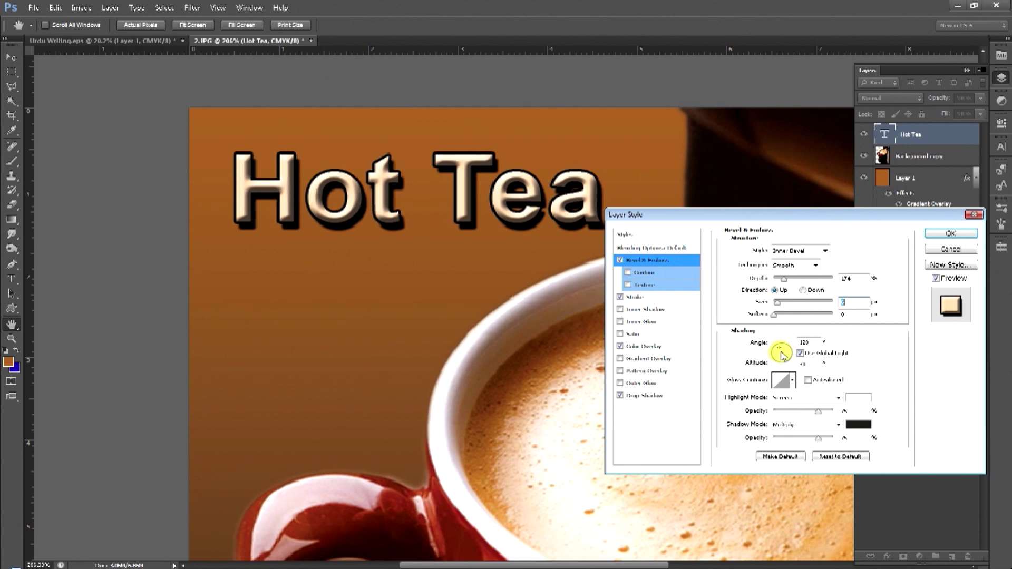
{"action": "left_click", "coordinate": [781, 353]}
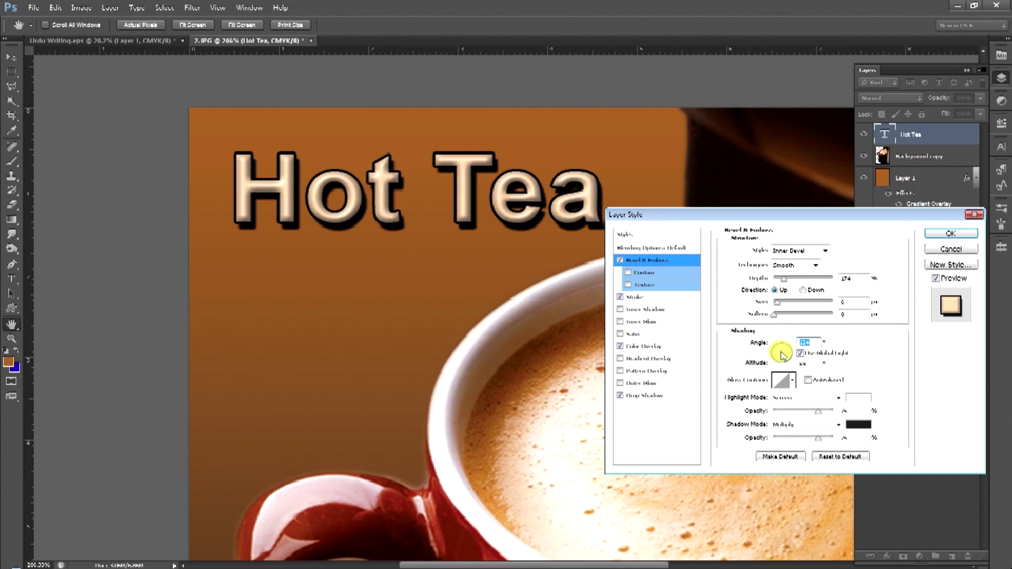
{"action": "left_click", "coordinate": [781, 353]}
{"action": "left_click", "coordinate": [663, 348]}
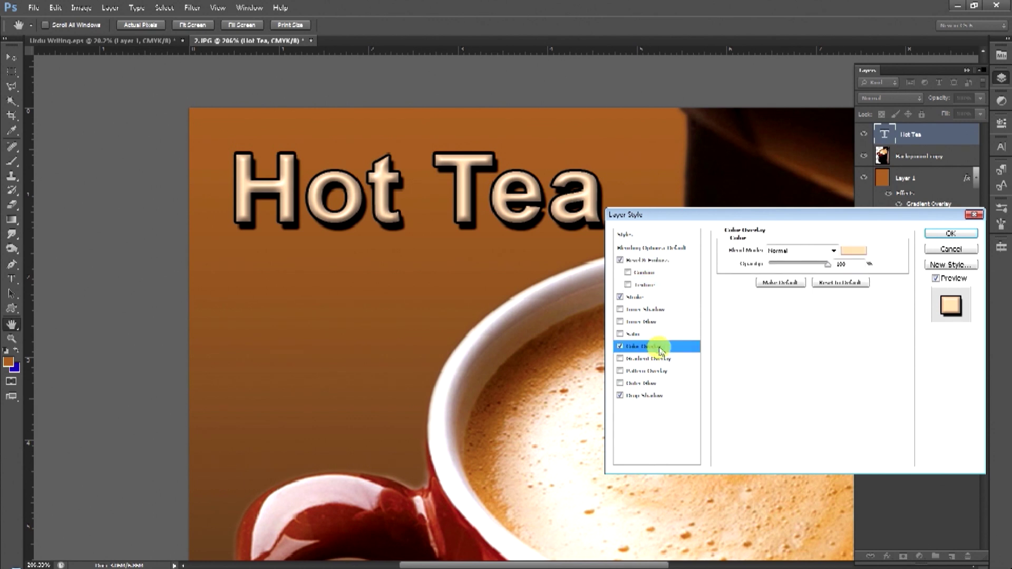
Change the Color Overlay to a pale cream yellow.
{"action": "left_click", "coordinate": [850, 251]}
{"action": "left_click_drag", "start_coordinate": [808, 311], "coordinate": [875, 281]}
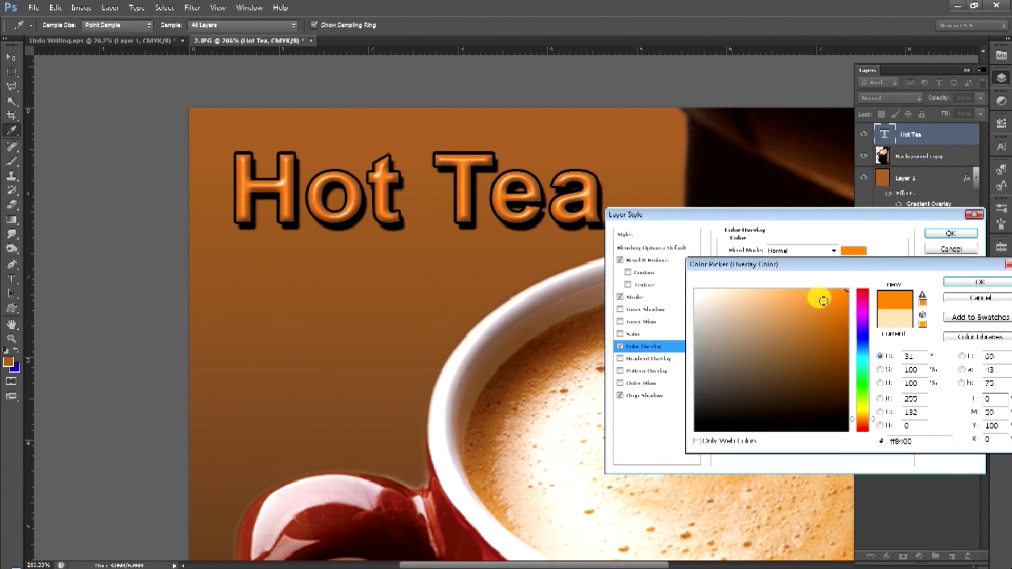
{"action": "left_click_drag", "start_coordinate": [867, 426], "coordinate": [863, 371]}
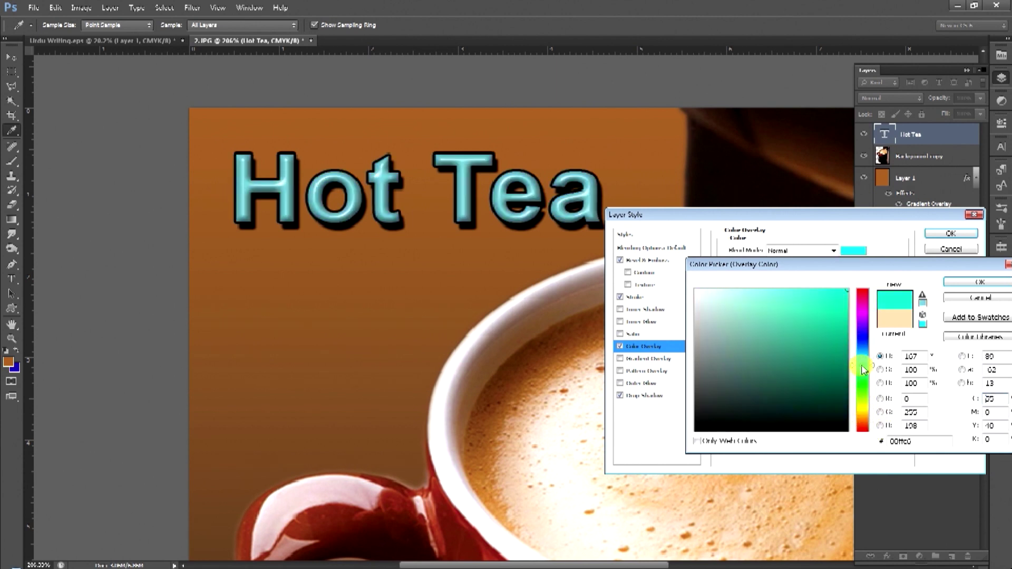
{"action": "left_click", "coordinate": [960, 283]}
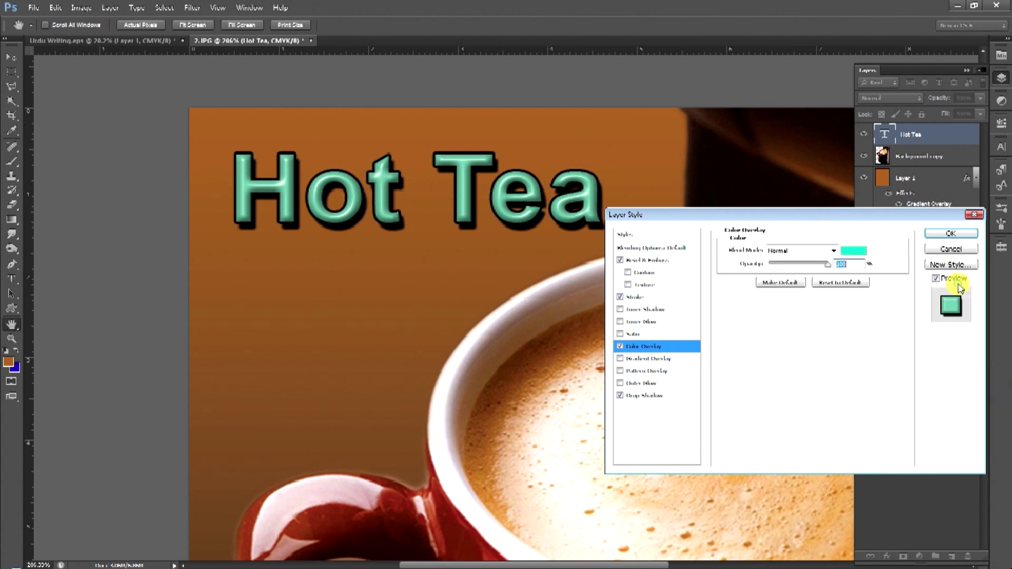
{"action": "left_click", "coordinate": [941, 237]}
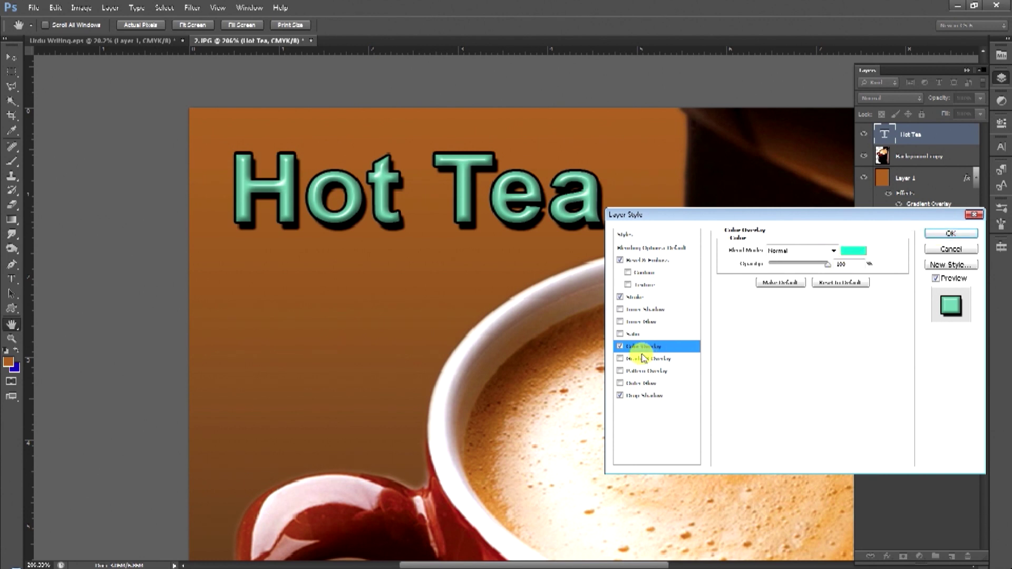
{"action": "left_click", "coordinate": [854, 251]}
{"action": "left_click_drag", "start_coordinate": [614, 485], "coordinate": [718, 481]}
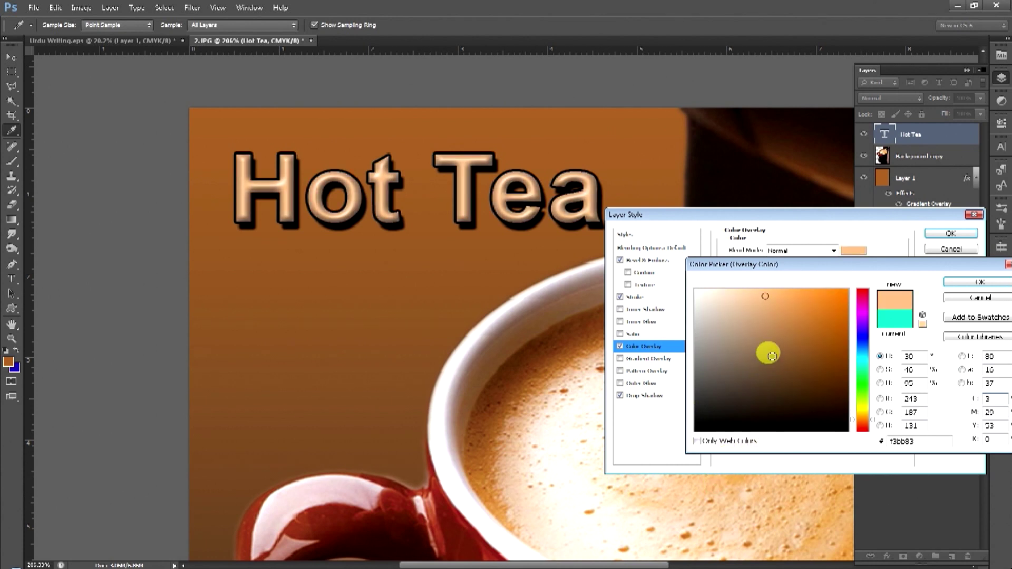
{"action": "left_click_drag", "start_coordinate": [787, 295], "coordinate": [743, 275]}
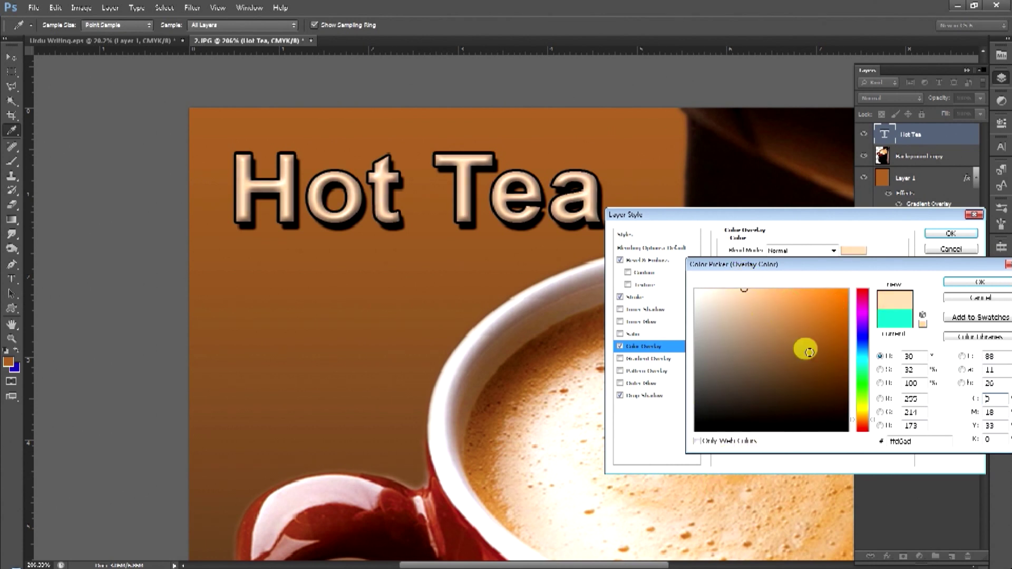
{"action": "left_click", "coordinate": [865, 408]}
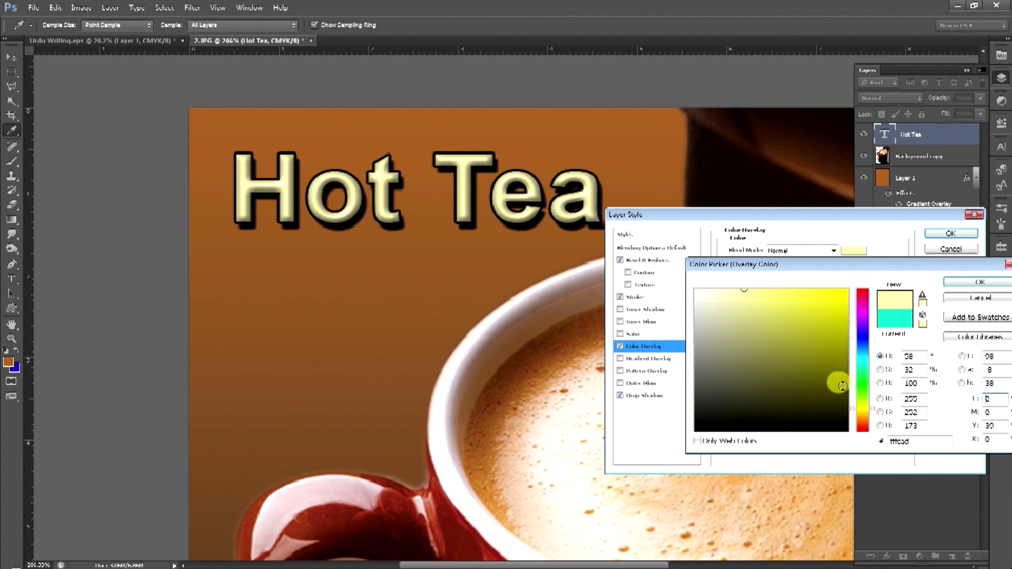
{"action": "left_click", "coordinate": [966, 284]}
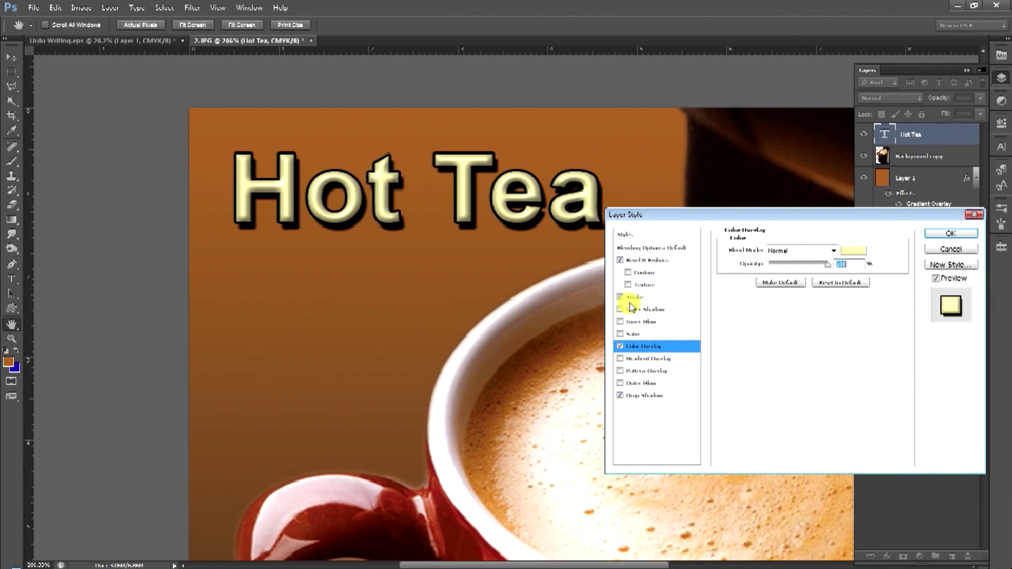
Turn off Bevel & Emboss and Stroke, lower the Drop Shadow spread, and apply.
{"action": "left_click", "coordinate": [620, 260]}
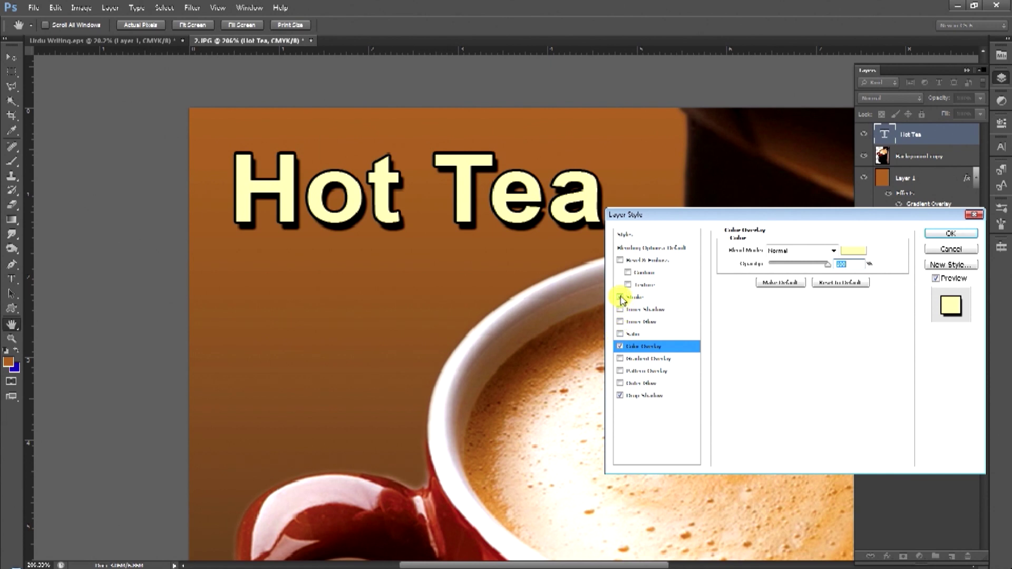
{"action": "left_click", "coordinate": [620, 298]}
{"action": "left_click", "coordinate": [641, 396]}
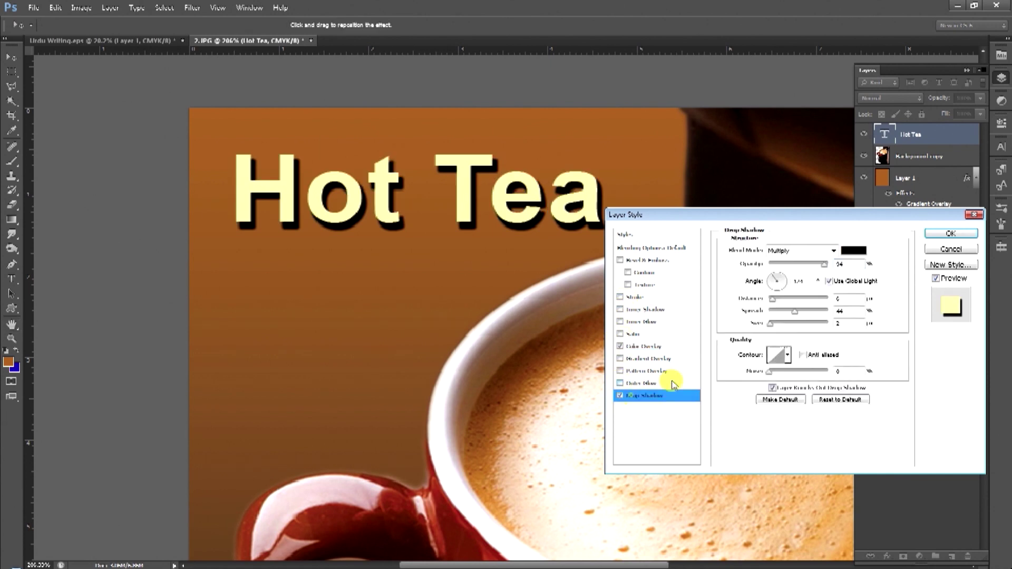
{"action": "left_click_drag", "start_coordinate": [790, 314], "coordinate": [772, 302]}
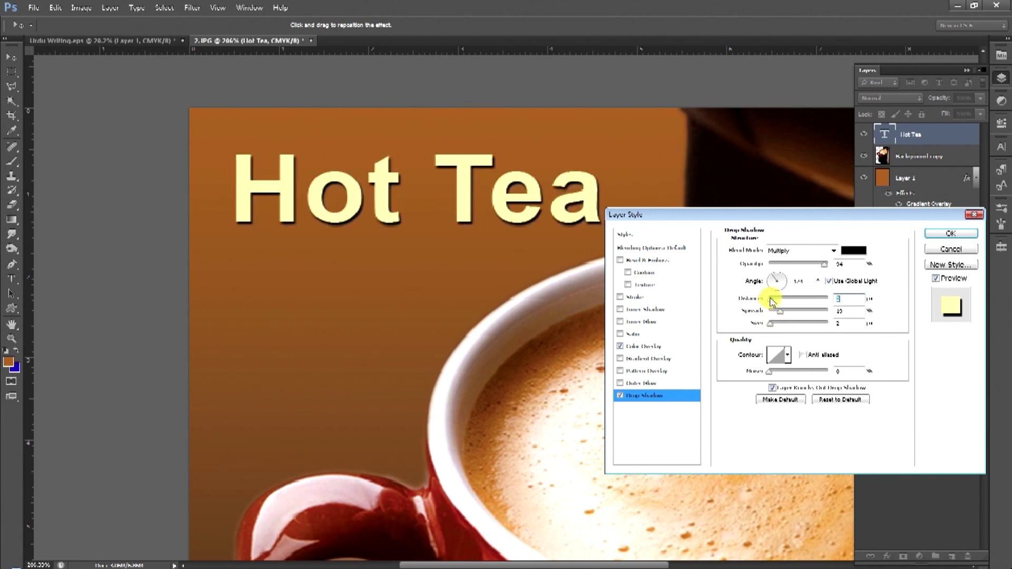
{"action": "left_click", "coordinate": [951, 233]}
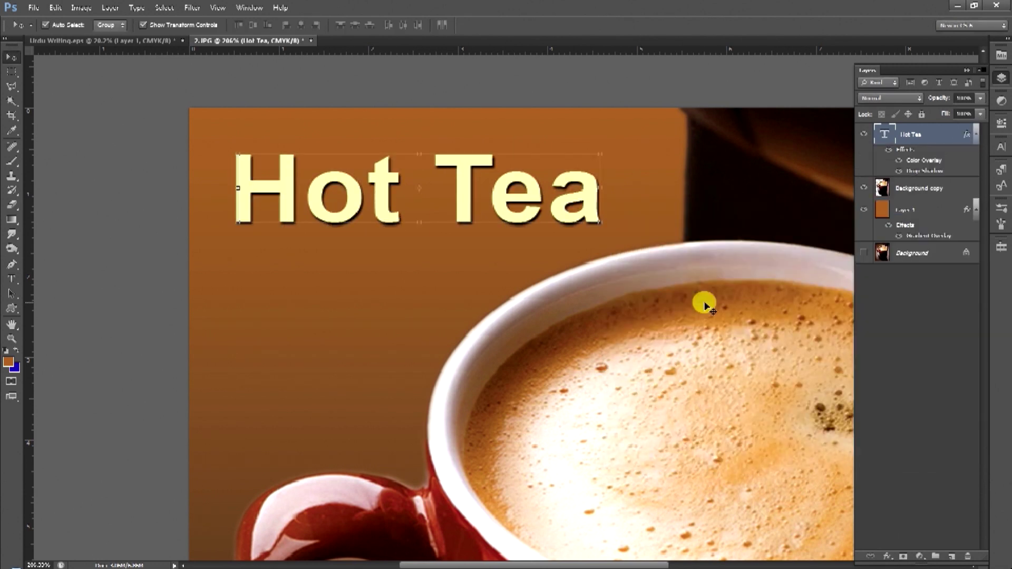
Fit the poster on screen and nudge the Hot Tea headline up slightly.
{"action": "key", "text": "ctrl+0"}
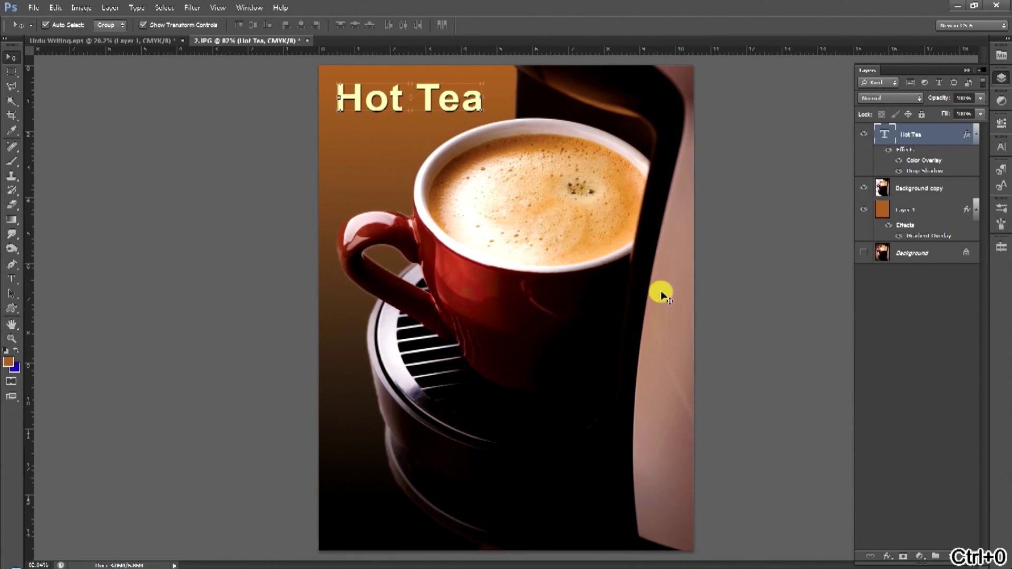
{"action": "left_click", "coordinate": [693, 331]}
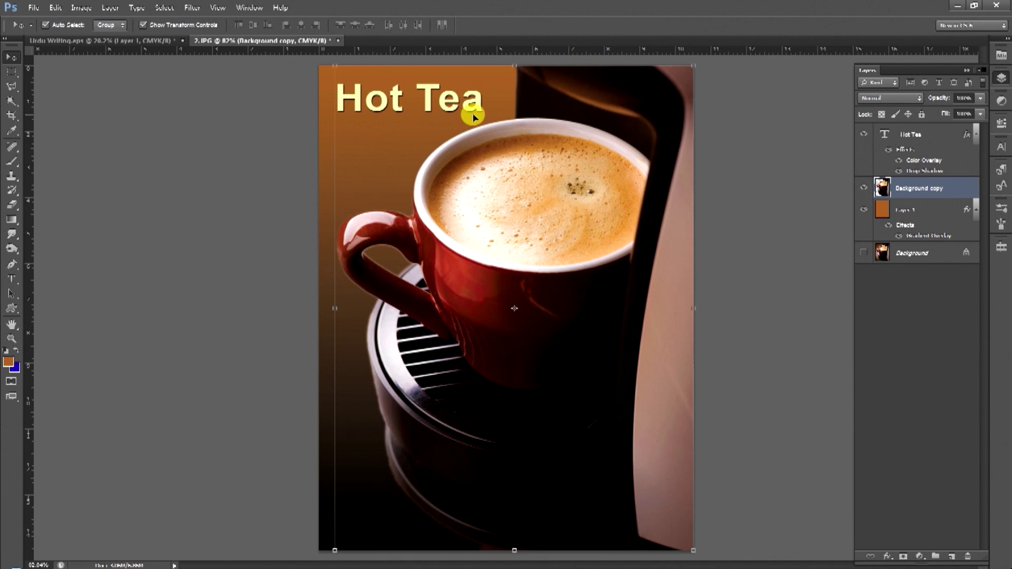
{"action": "left_click_drag", "start_coordinate": [477, 102], "coordinate": [477, 103]}
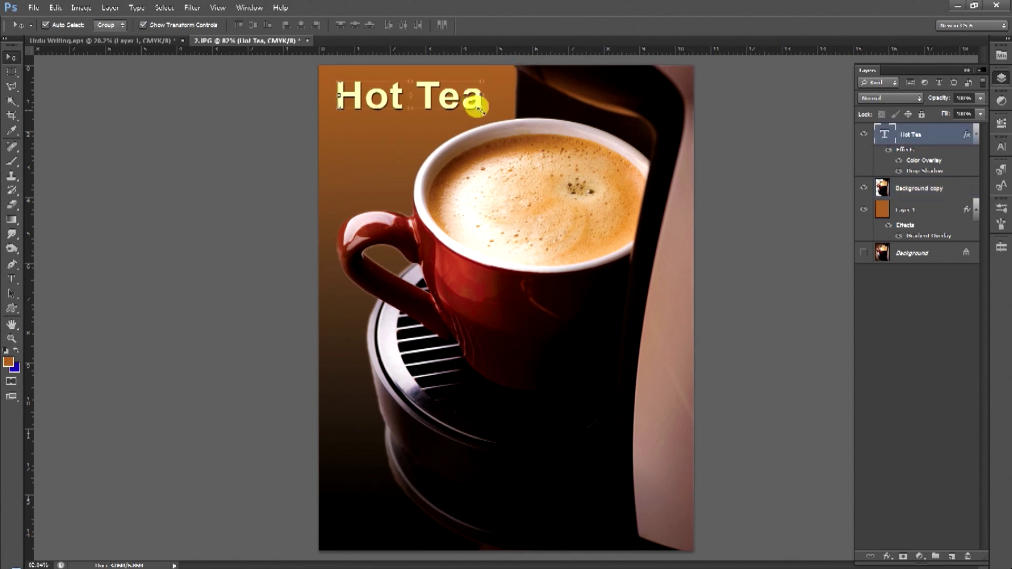
Fine-tune the headline's size with Free Transform, then switch to Urdu Writing.eps.
{"action": "key", "text": "ctrl+t"}
{"action": "left_click_drag", "start_coordinate": [480, 77], "coordinate": [481, 74]}
{"action": "key", "text": "Return"}
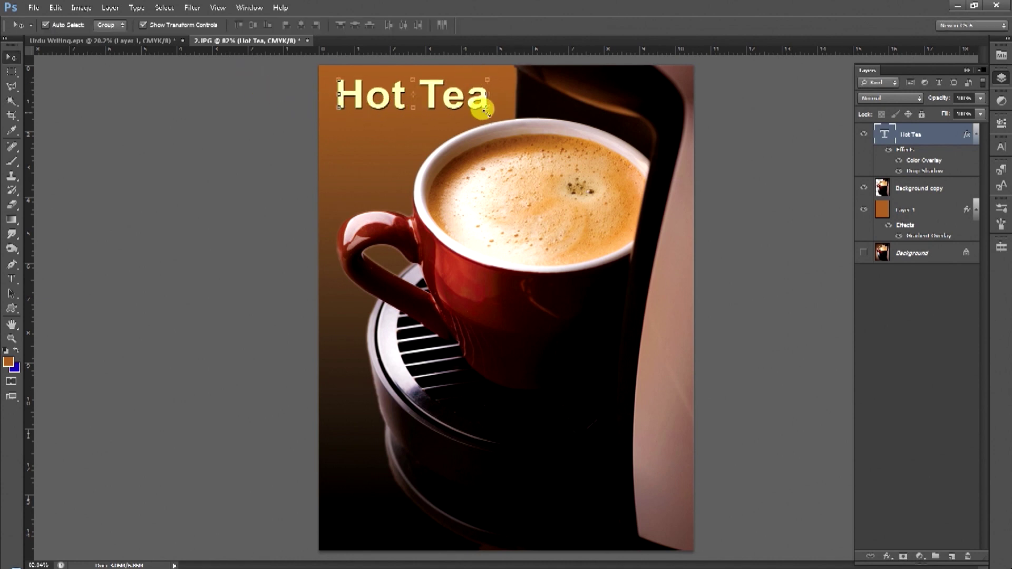
{"action": "left_click_drag", "start_coordinate": [482, 74], "coordinate": [482, 103]}
{"action": "key", "text": "Return"}
{"action": "key", "text": "ctrl+Tab"}
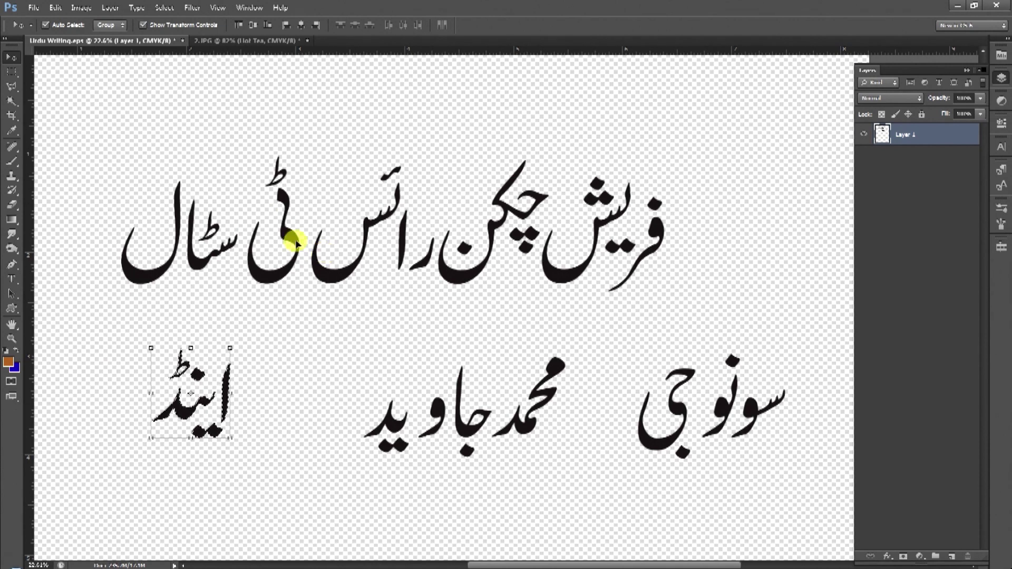
{"action": "left_click", "coordinate": [9, 102]}
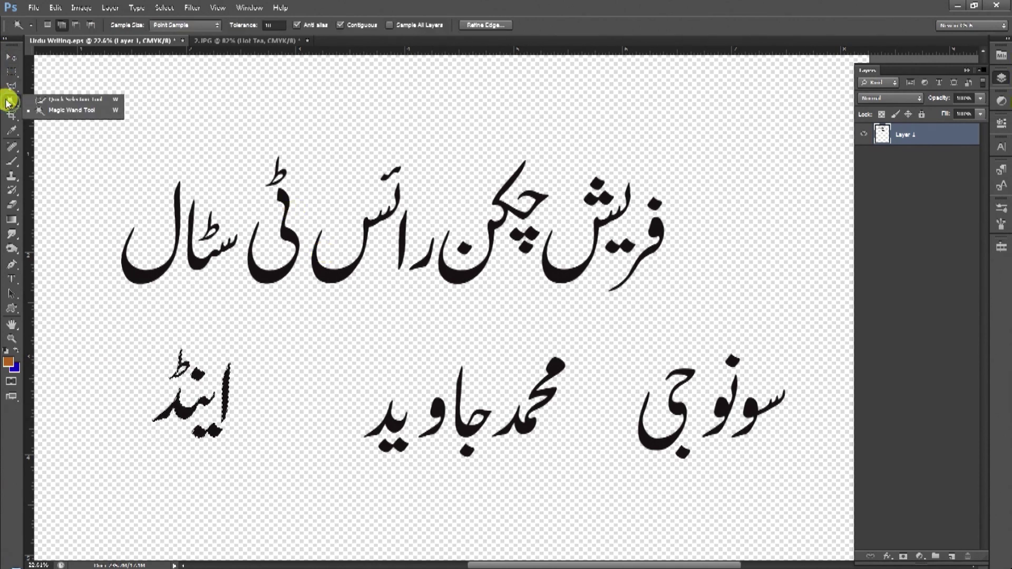
{"action": "left_click", "coordinate": [11, 72]}
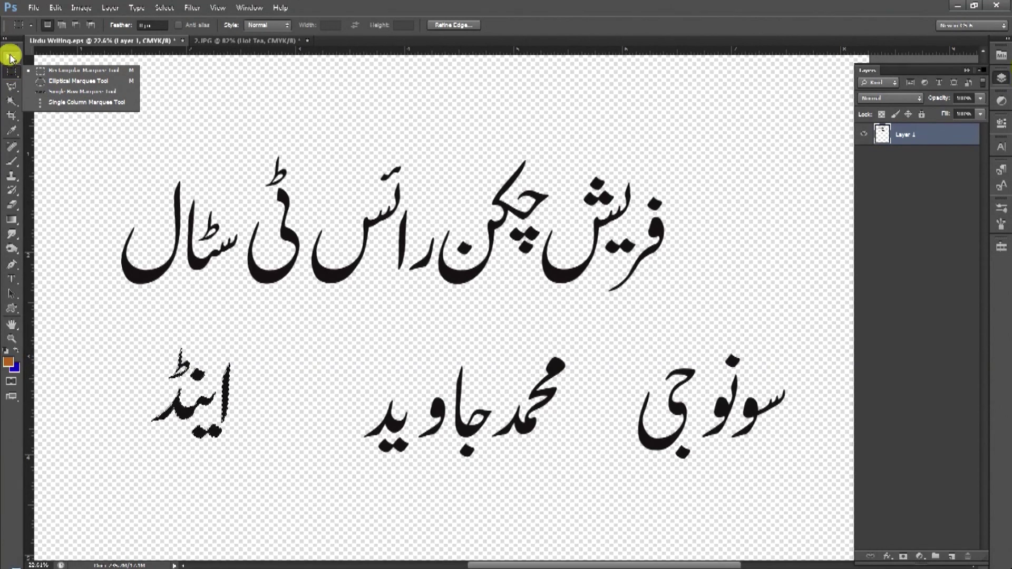
{"action": "left_click", "coordinate": [11, 57]}
{"action": "left_click", "coordinate": [11, 102]}
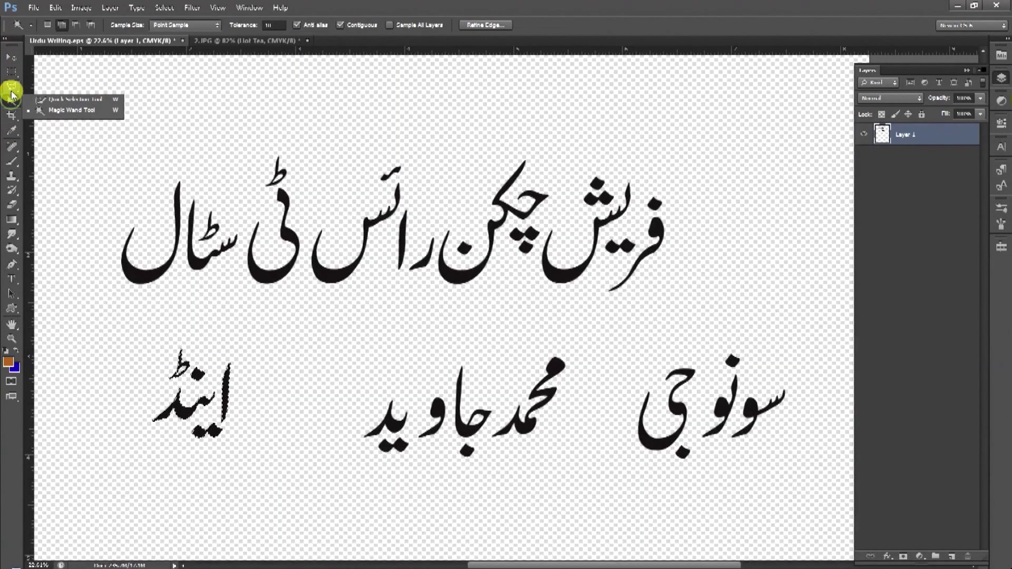
{"action": "left_click", "coordinate": [11, 87]}
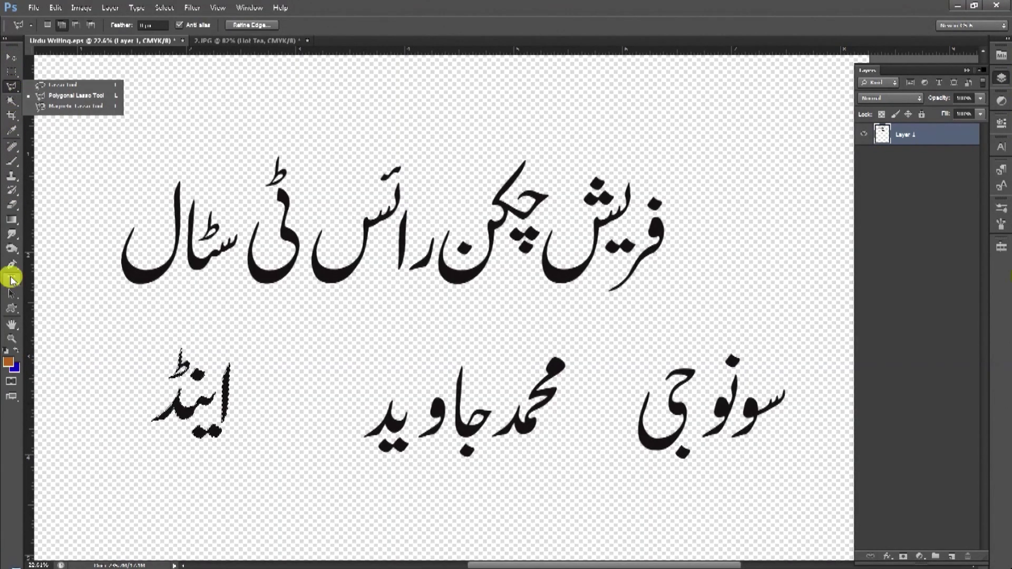
{"action": "left_click", "coordinate": [12, 308]}
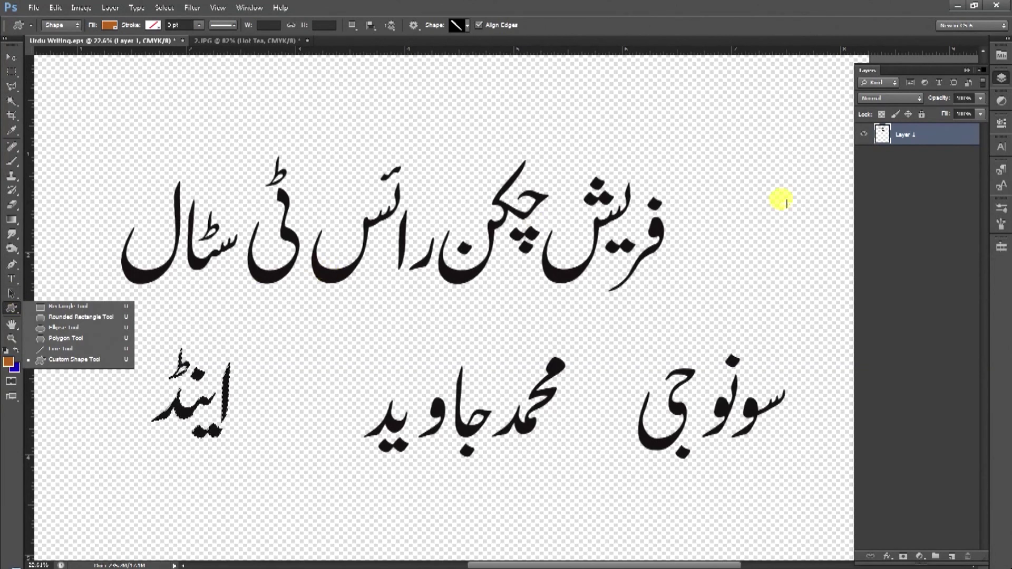
{"action": "left_click", "coordinate": [915, 136]}
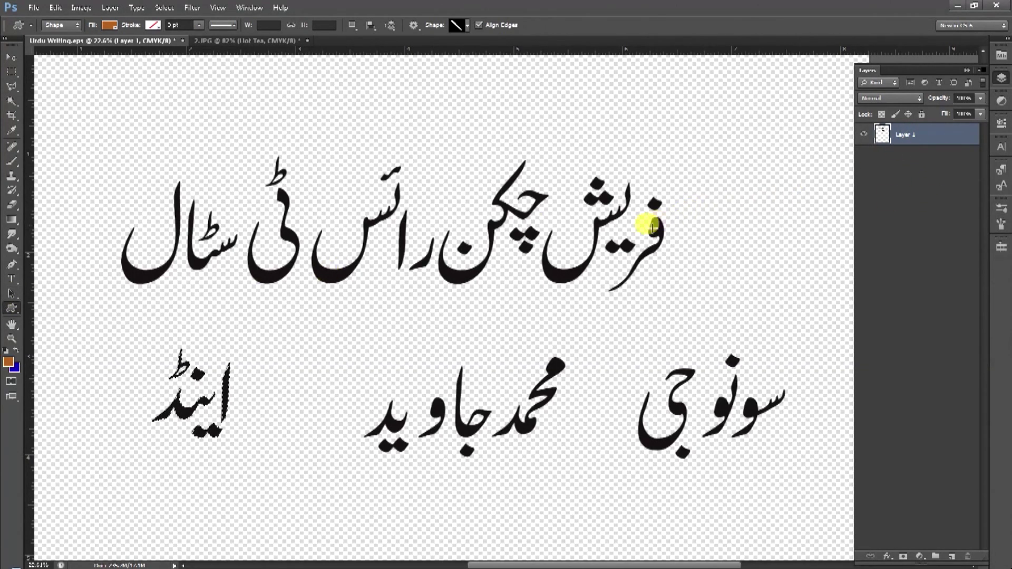
{"action": "left_click_drag", "start_coordinate": [80, 127], "coordinate": [531, 248]}
{"action": "left_click_drag", "start_coordinate": [525, 245], "coordinate": [222, 111]}
{"action": "key", "text": "ctrl+z"}
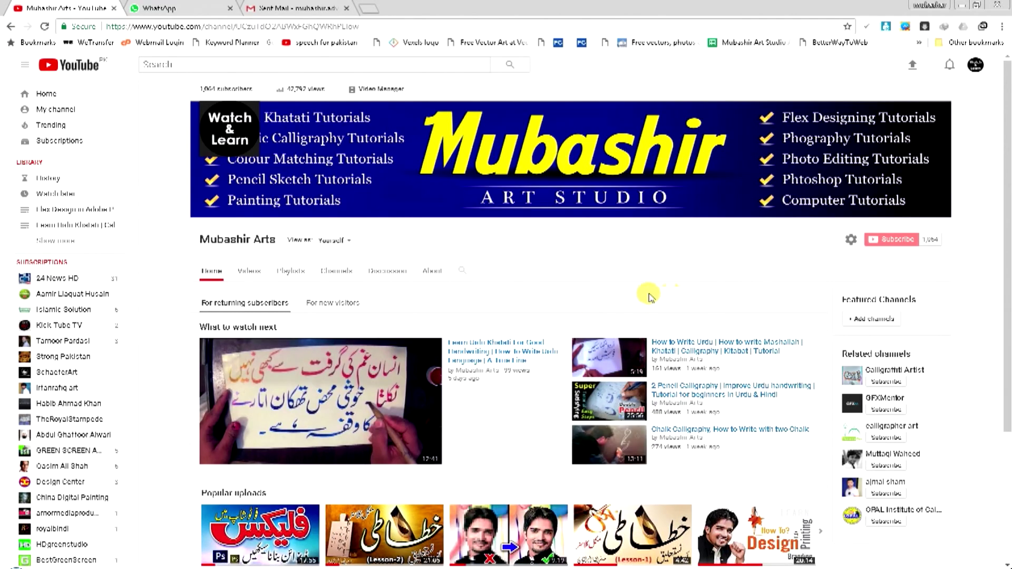
{"action": "scroll", "coordinate": [854, 222], "scroll_direction": "down", "scroll_amount": 3}
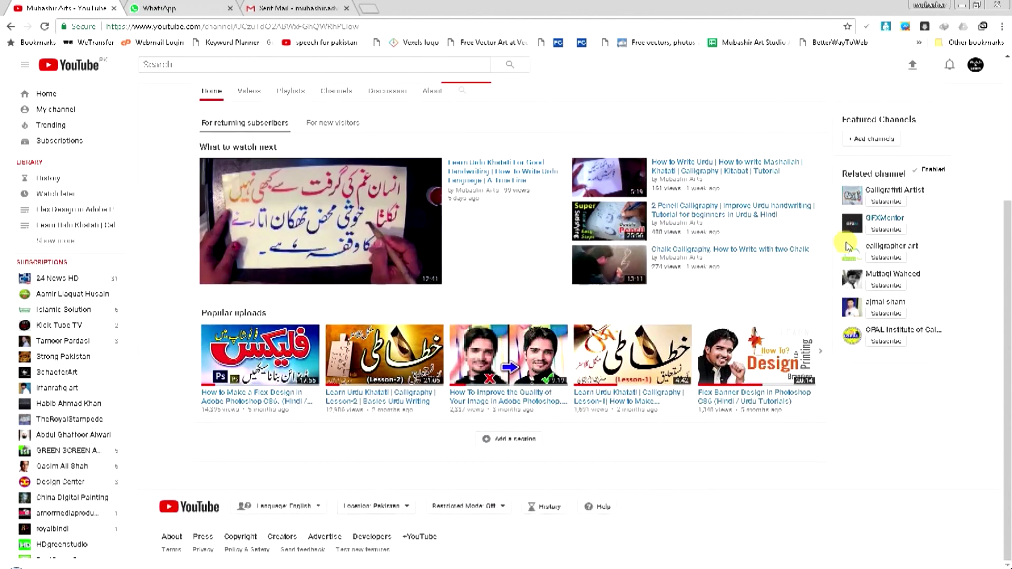
{"action": "scroll", "coordinate": [860, 192], "scroll_direction": "up", "scroll_amount": 3}
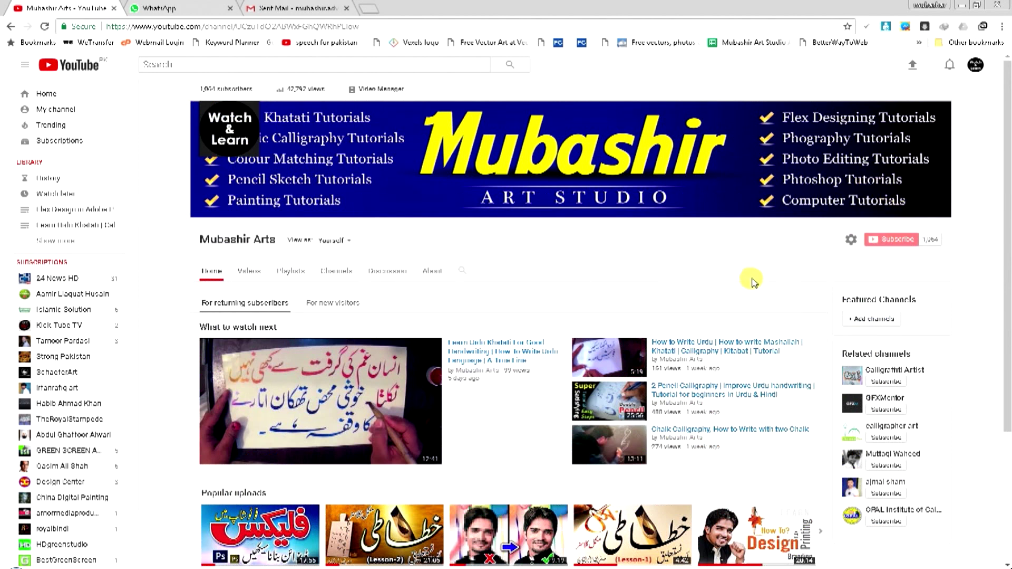